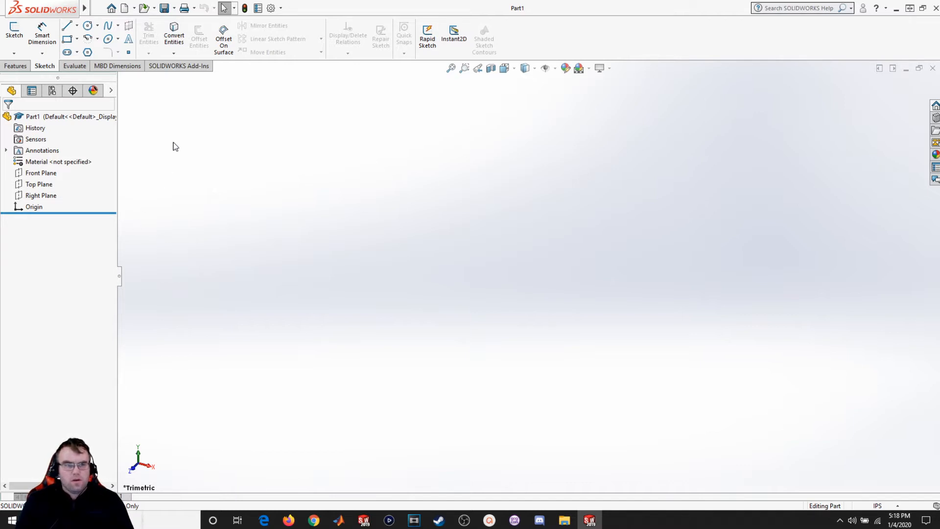
- Start a sketch on the Front Plane and draw one line from the origin, sloping gently up to the right
left_click(14, 32)
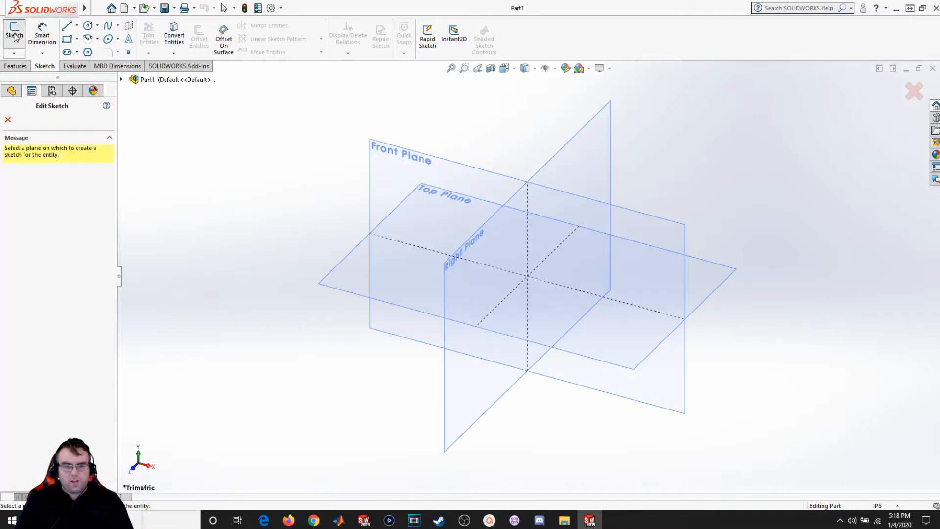
left_click(372, 167)
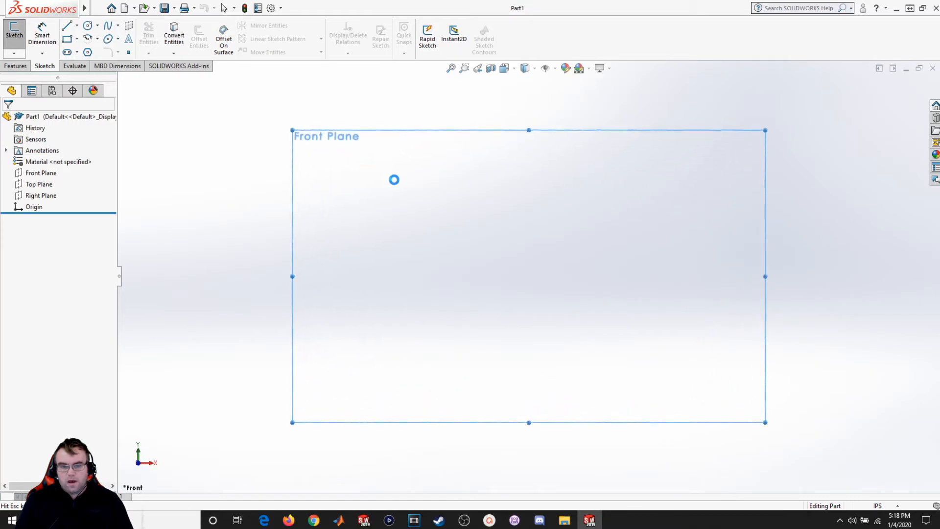
left_click(66, 26)
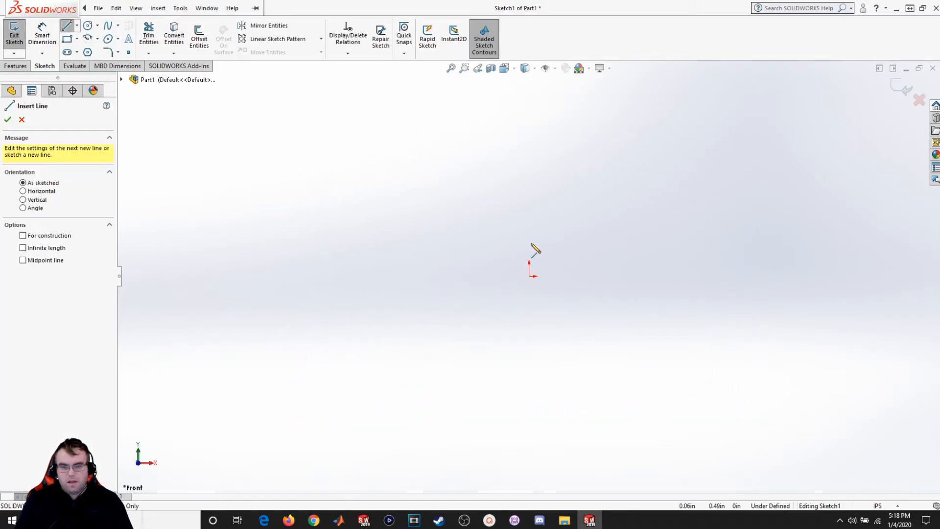
left_click(528, 276)
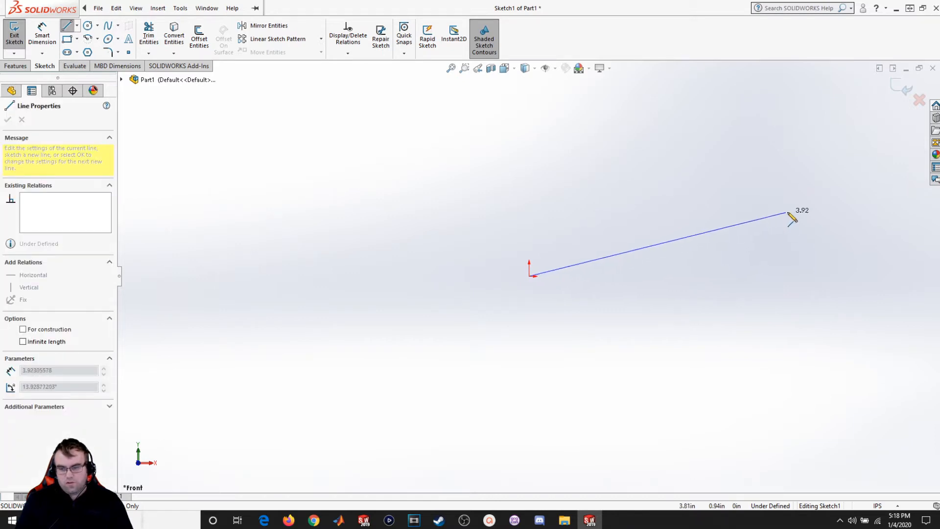
left_click(828, 207)
key("Escape")
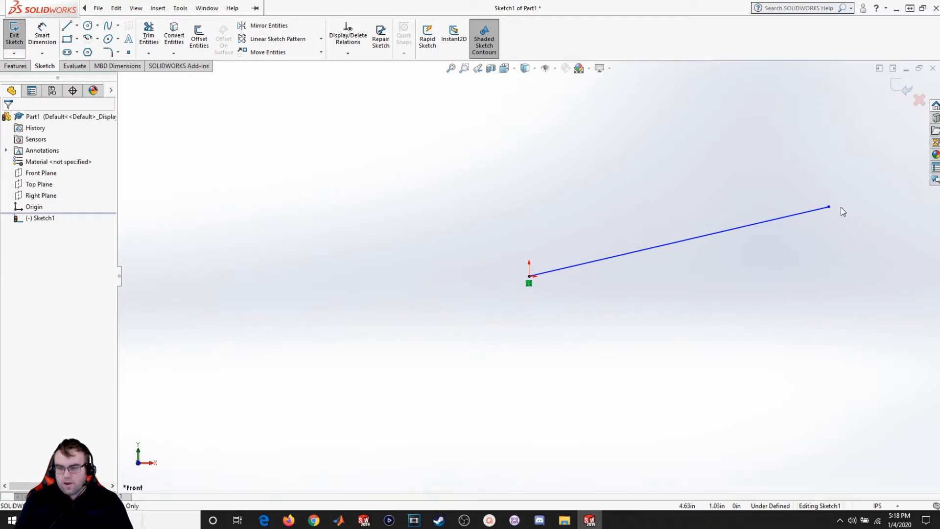
- Swing the line's free endpoint down to a shallower angle and select the coincident relation at the origin
left_click_drag(829, 207, 838, 252)
left_click(668, 396)
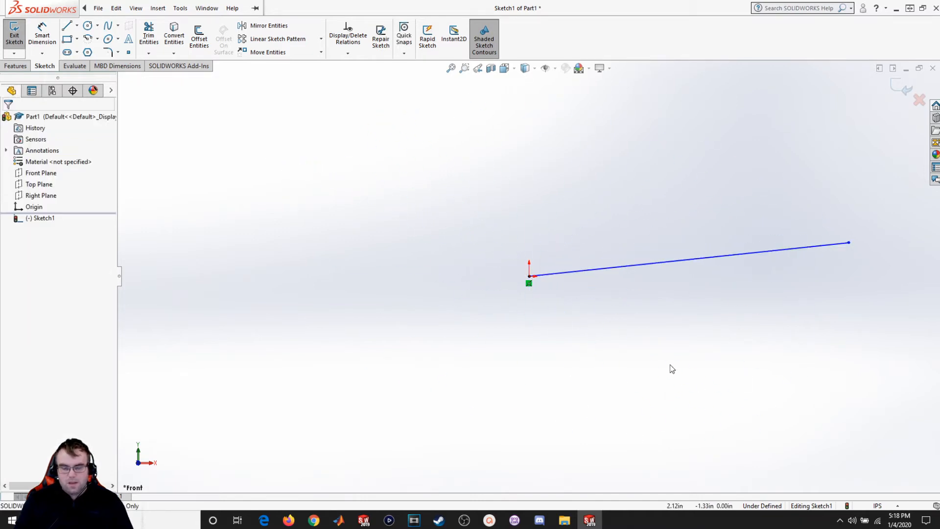
left_click(529, 283)
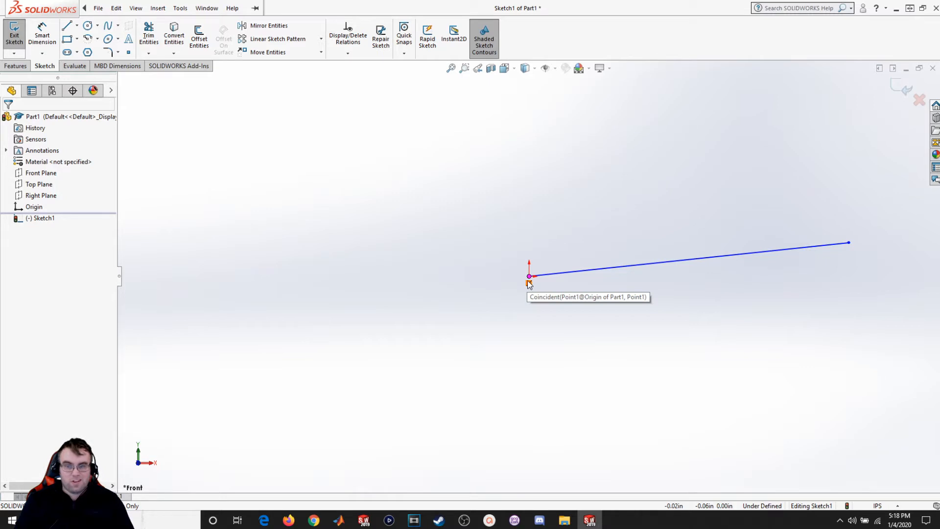
- Show and hide the primary planes, and switch the display of sketch relations off and on again
left_click(555, 69)
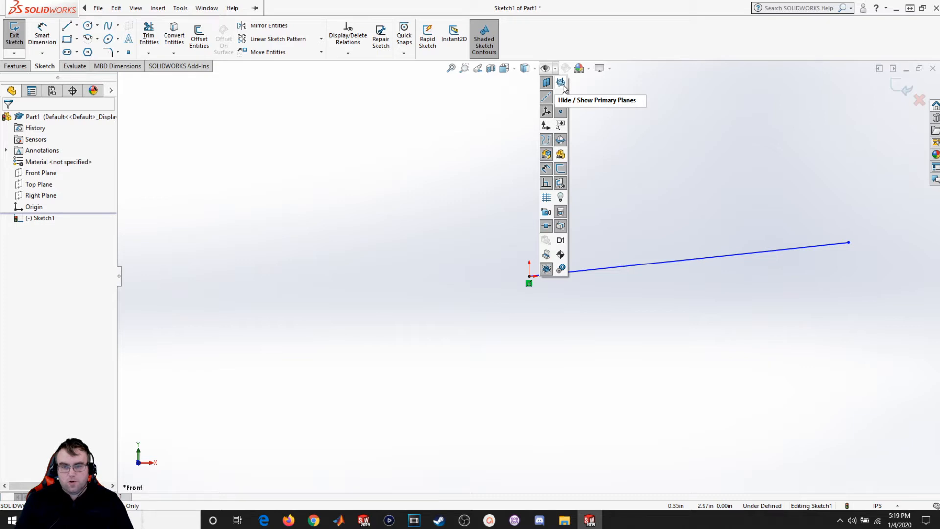
left_click(561, 84)
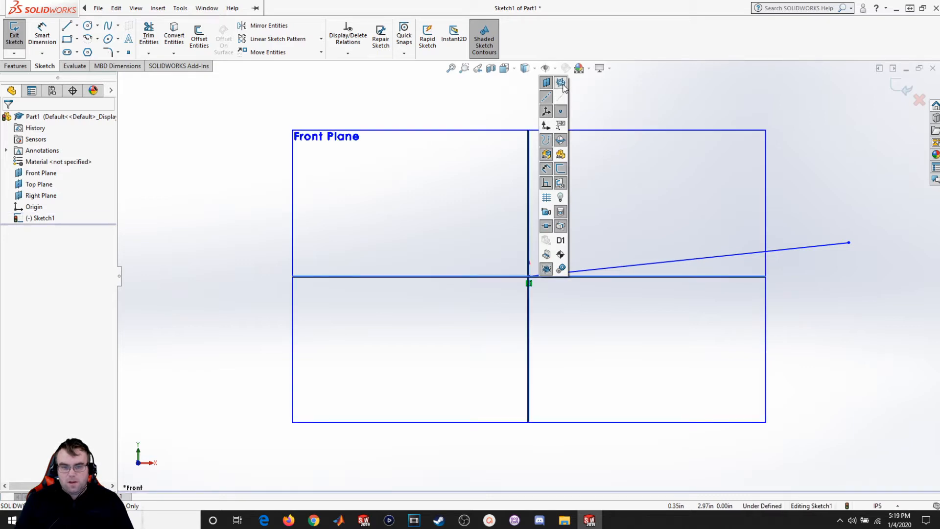
left_click(562, 84)
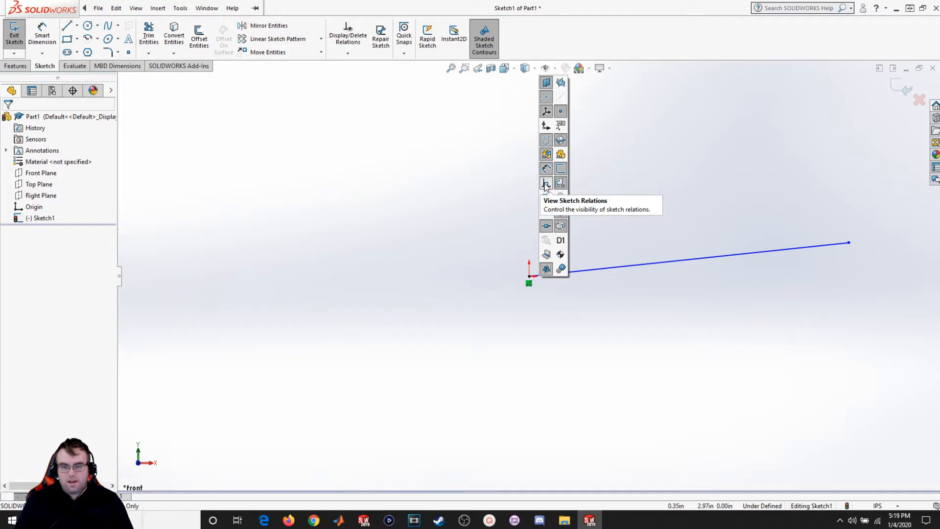
left_click(546, 185)
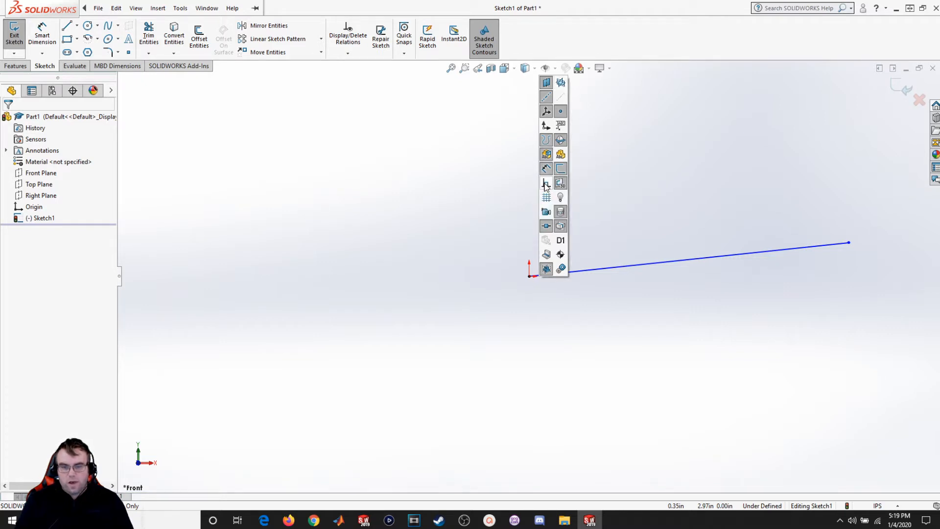
left_click(546, 185)
left_click(546, 185)
left_click(546, 185)
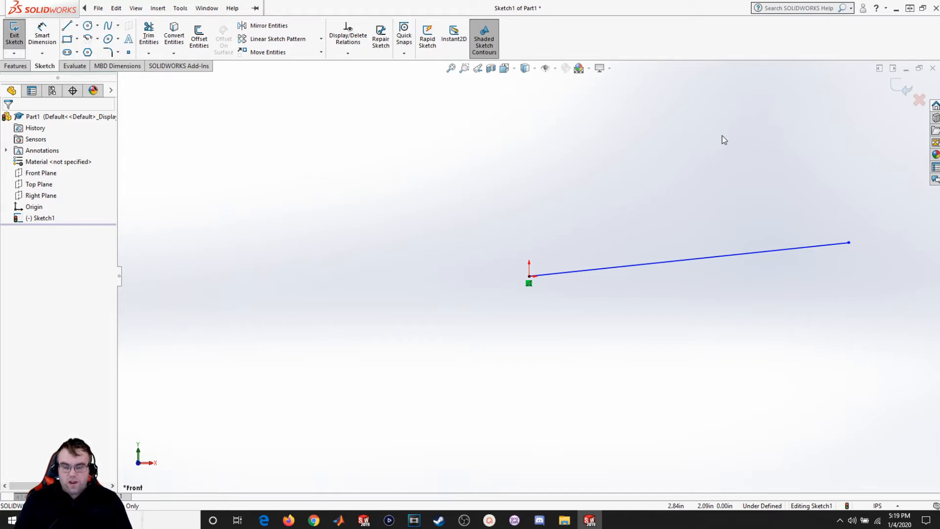
- Move the line's free endpoint to a shorter, steeper position while its other end stays on the origin
left_click(849, 242)
left_click_drag(316, 139, 750, 175)
left_click(560, 403)
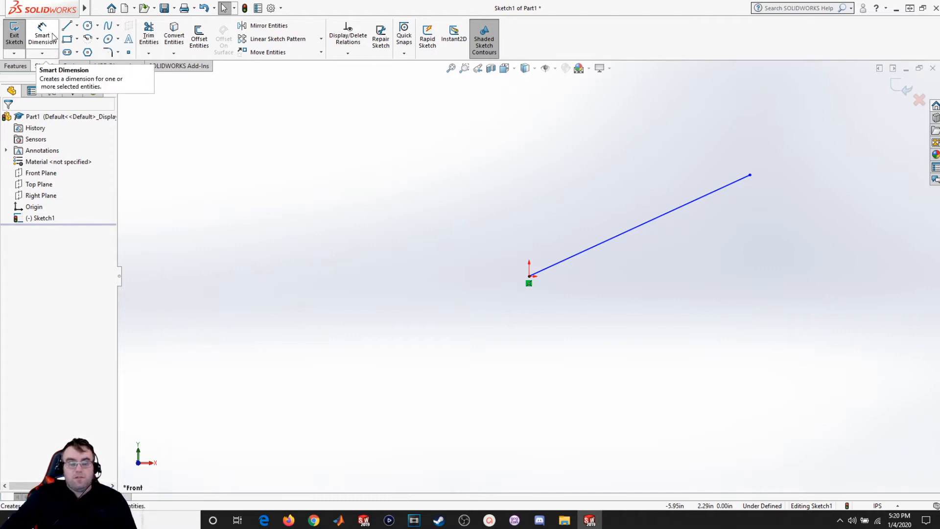
- Dimension the line's length with Smart Dimension and set it to 4 in
left_click(45, 52)
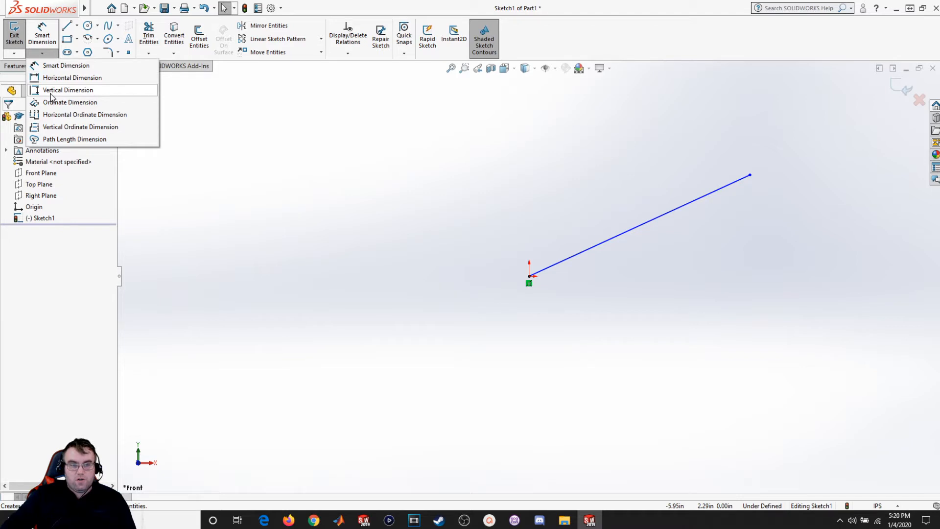
left_click(43, 37)
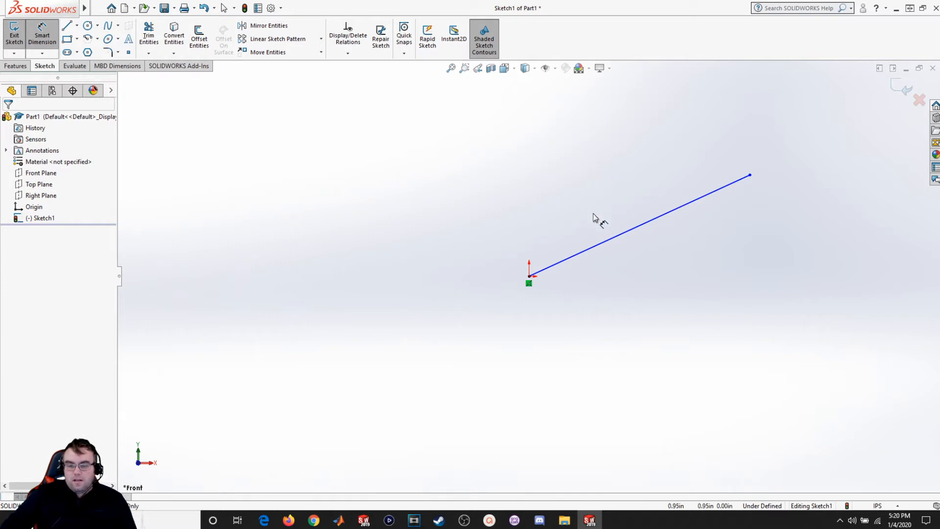
left_click(607, 245)
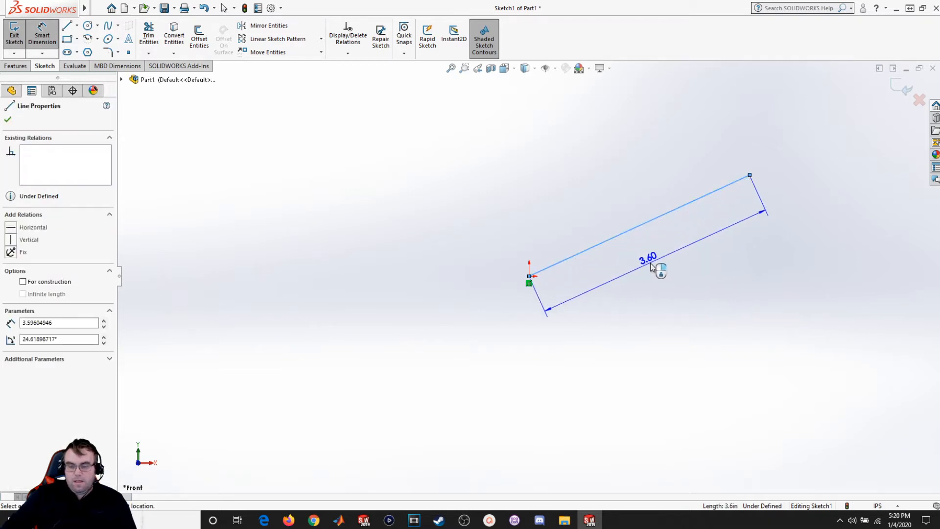
left_click(650, 263)
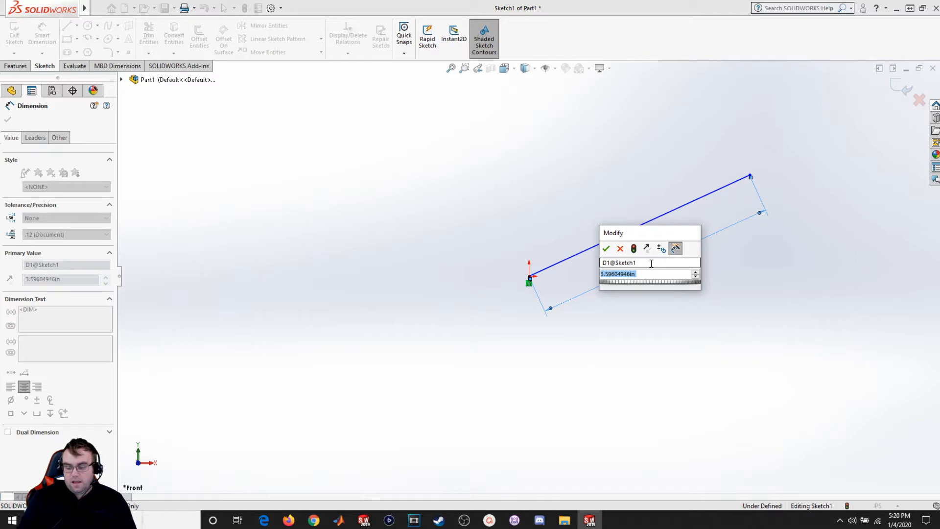
type("4")
key("Return")
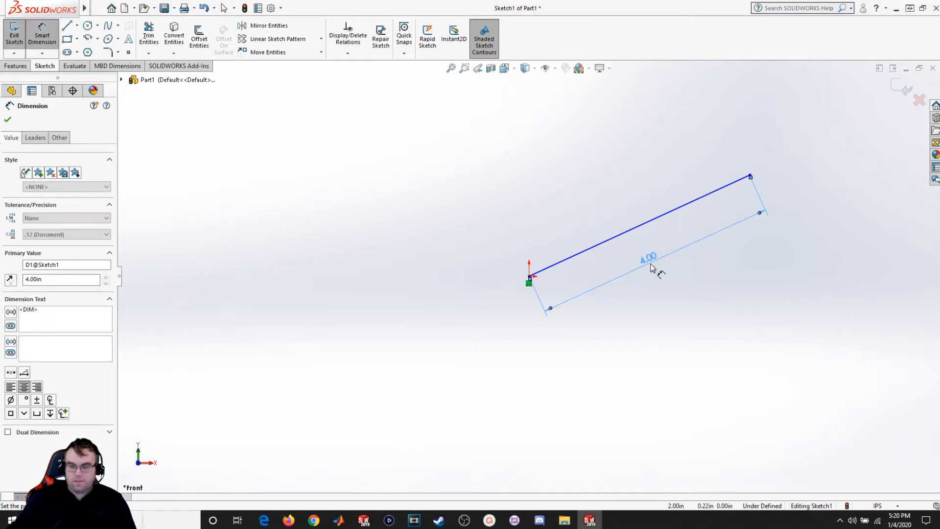
left_click(6, 119)
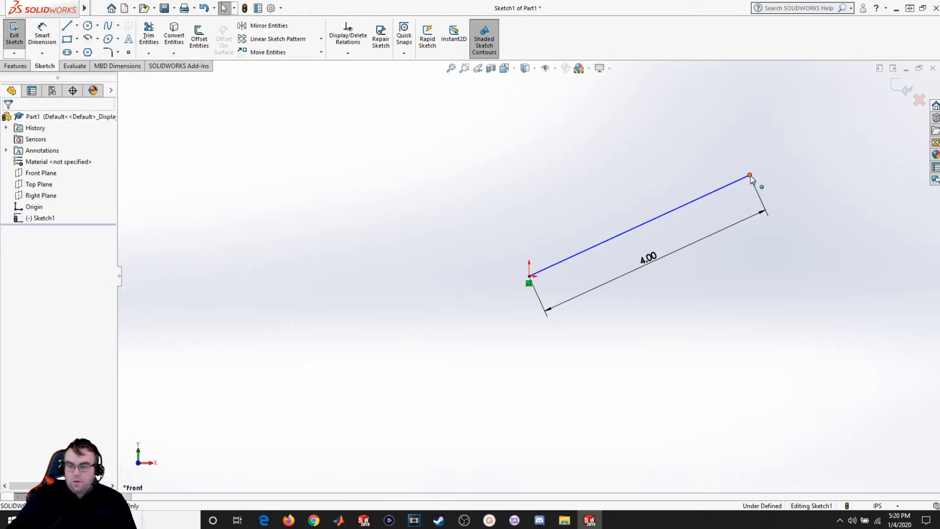
- Rotate the dimensioned line about the origin by its free endpoint, ending at a shallow upward angle
left_click_drag(750, 175, 605, 205)
left_click(678, 381)
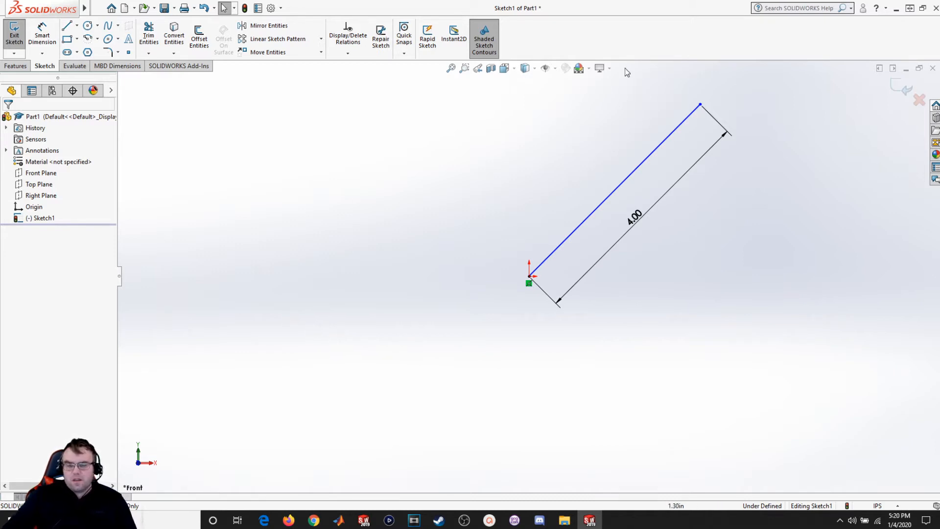
left_click_drag(700, 105, 771, 244)
left_click(535, 420)
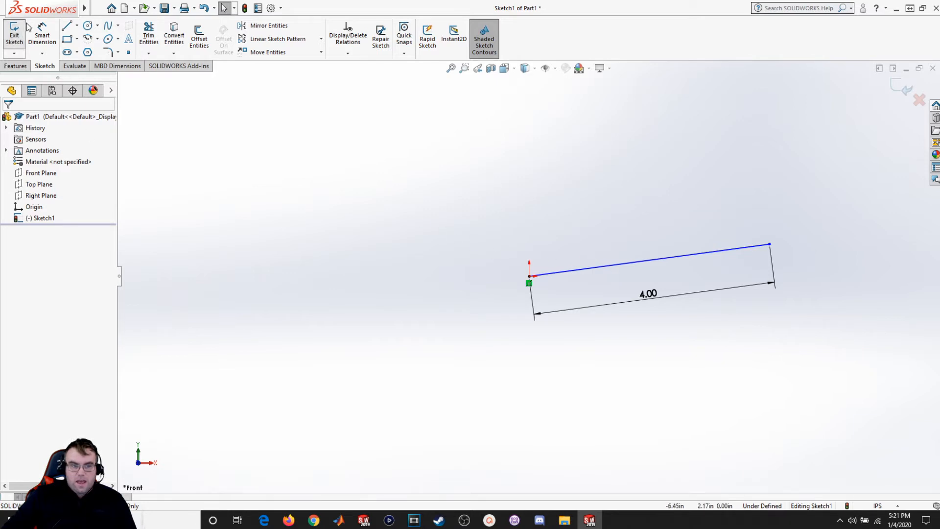
- Add a Horizontal relation to the line and try to move its free endpoint
left_click(660, 262)
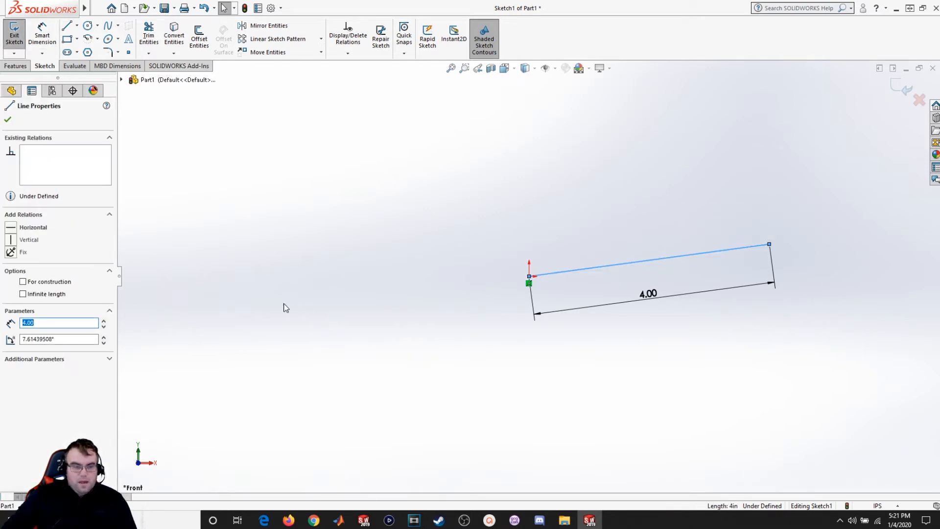
left_click(11, 227)
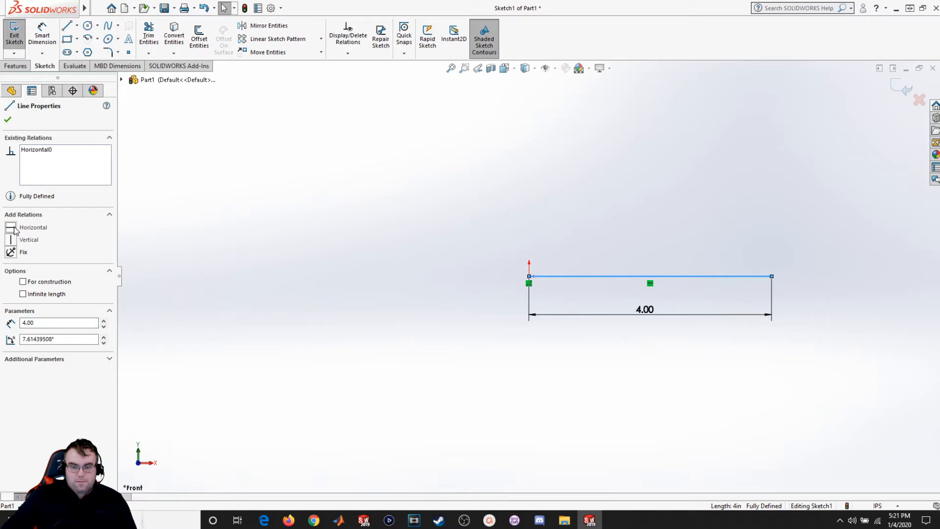
left_click(8, 119)
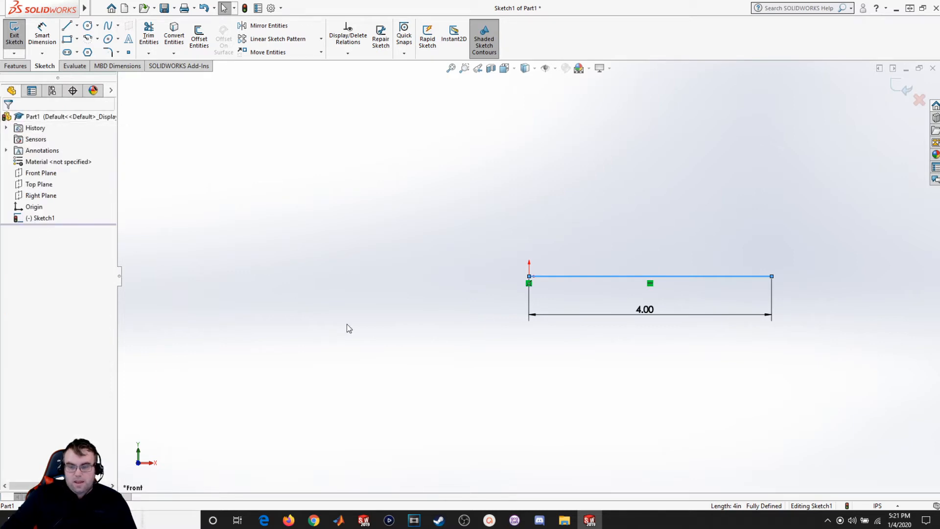
key("Escape")
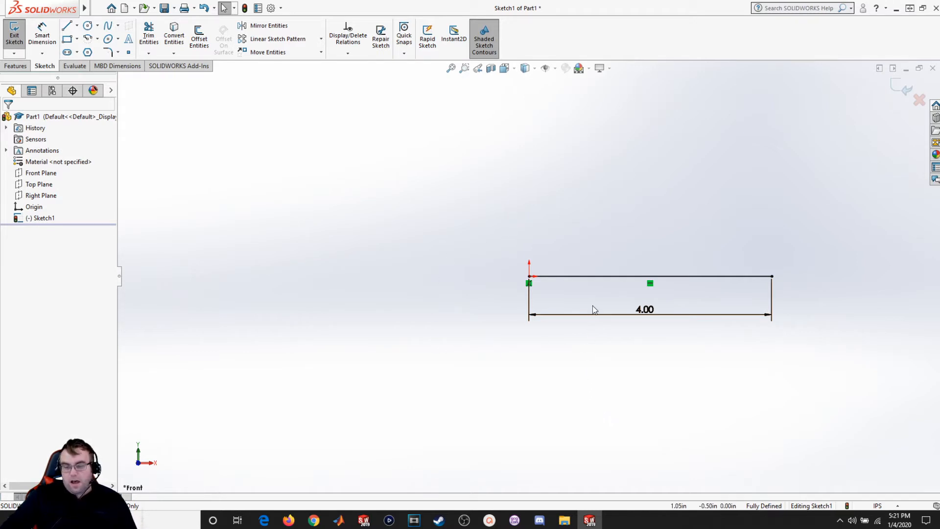
left_click(772, 276)
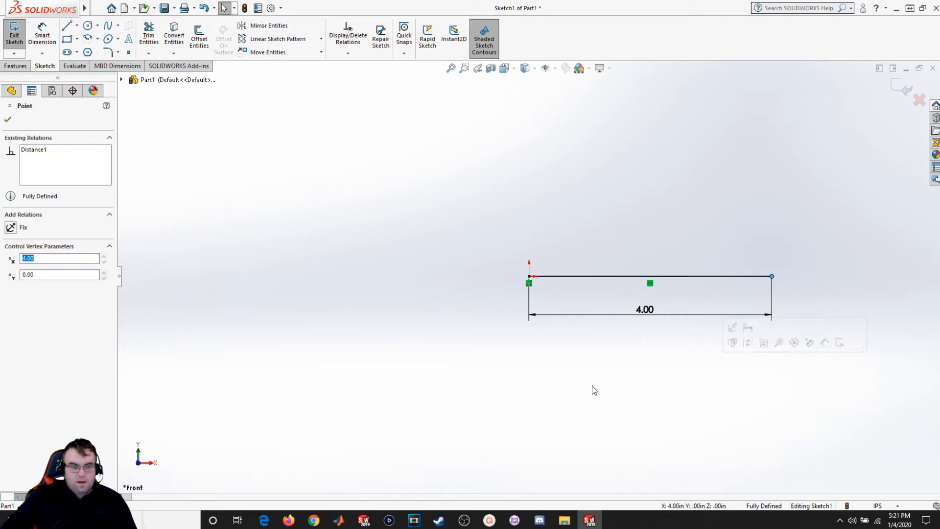
left_click(207, 297)
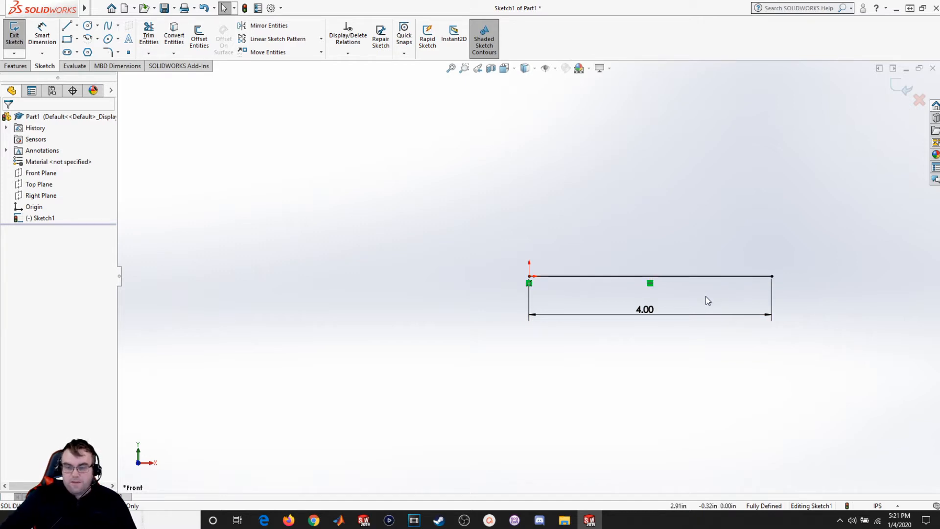
- Delete the line's Horizontal relation and swing its free endpoint up to a slanted position
left_click(650, 284)
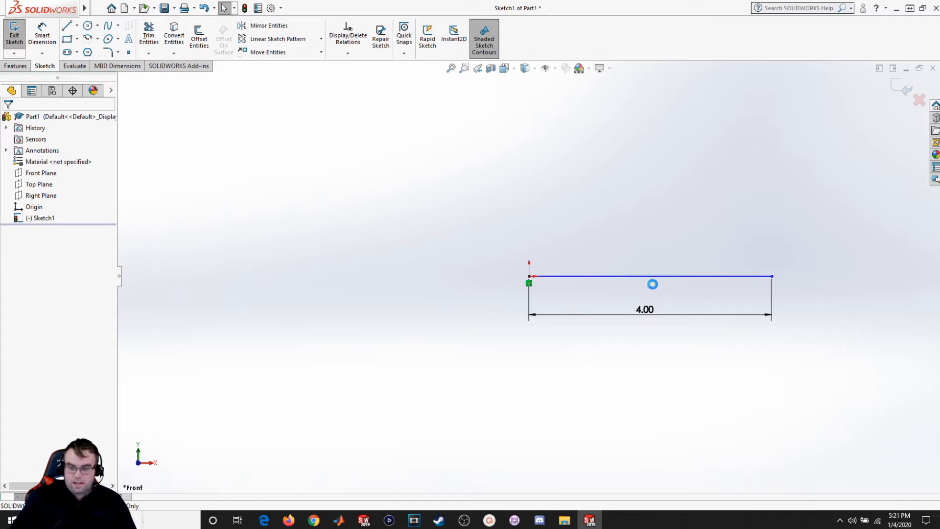
key("Delete")
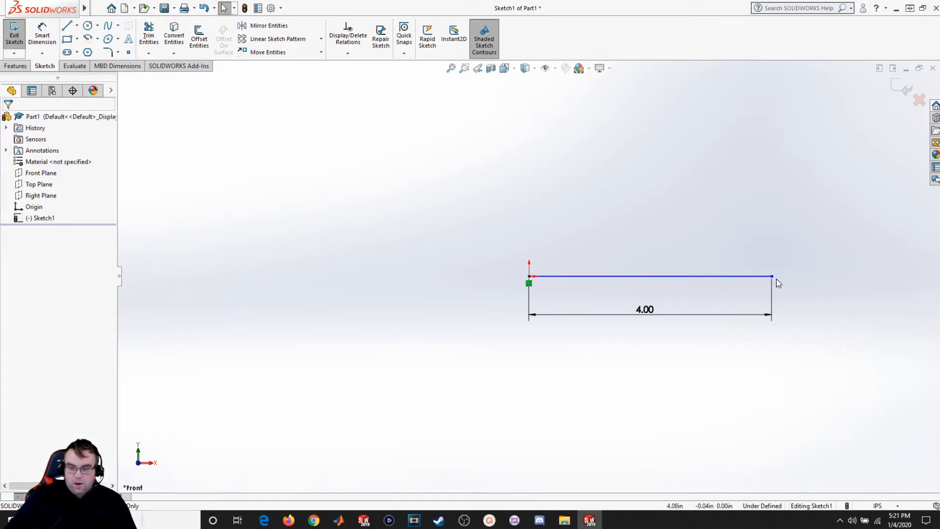
left_click_drag(771, 276, 718, 205)
left_click(674, 425)
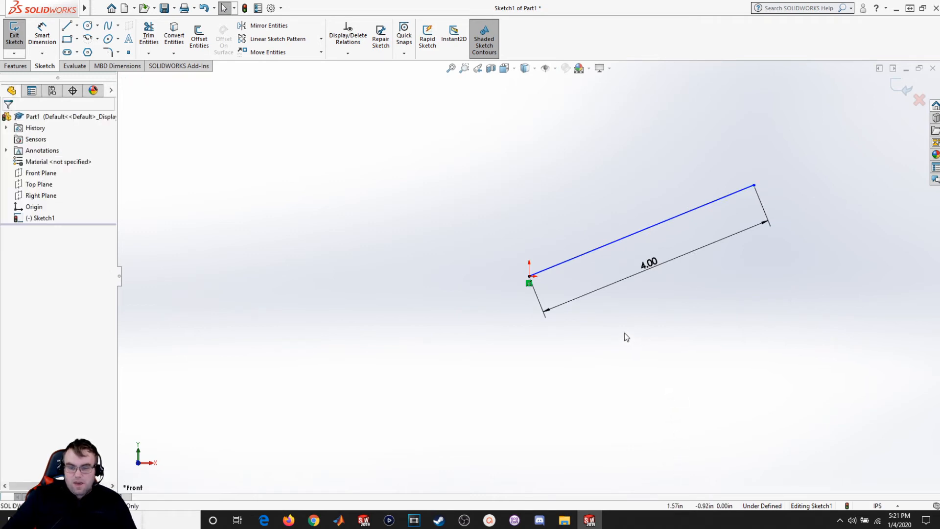
- Add a Vertical relation to the line and try to move its upper endpoint
left_click(590, 256)
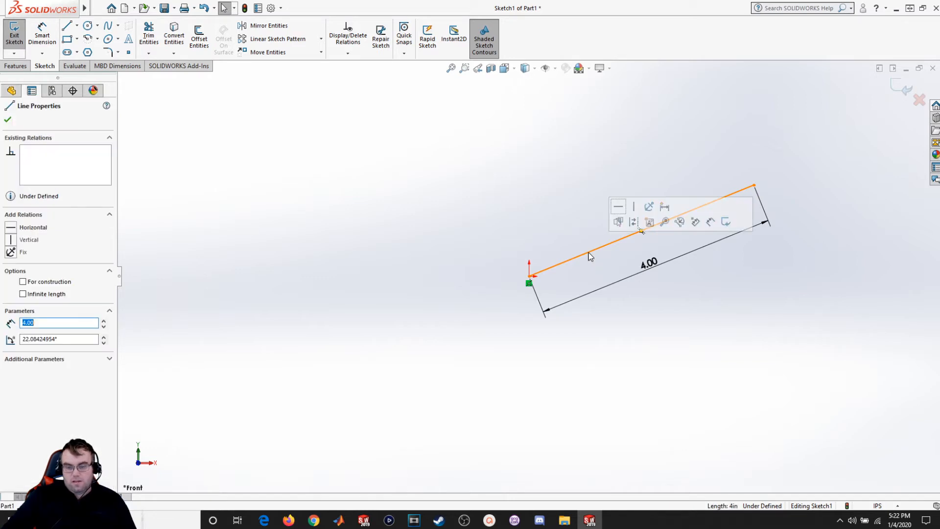
left_click(10, 240)
left_click(509, 299)
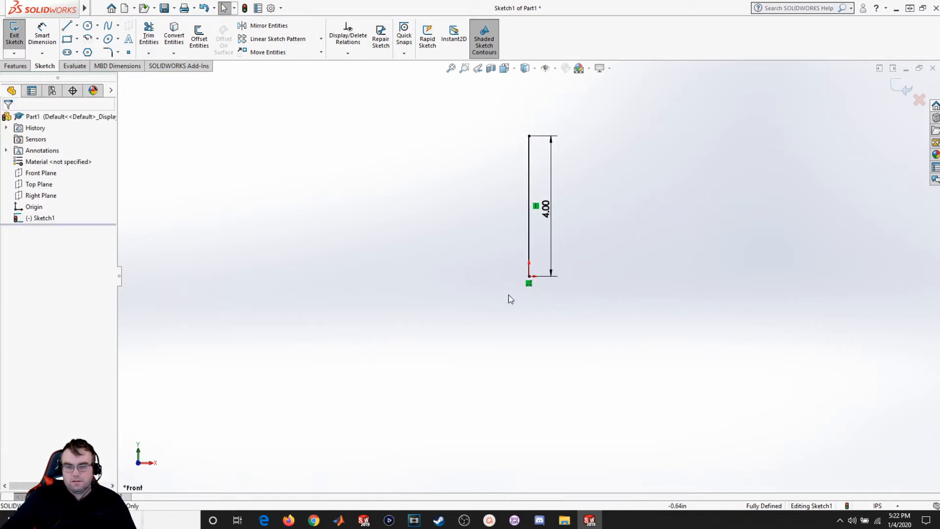
scroll(613, 168, "down", 3)
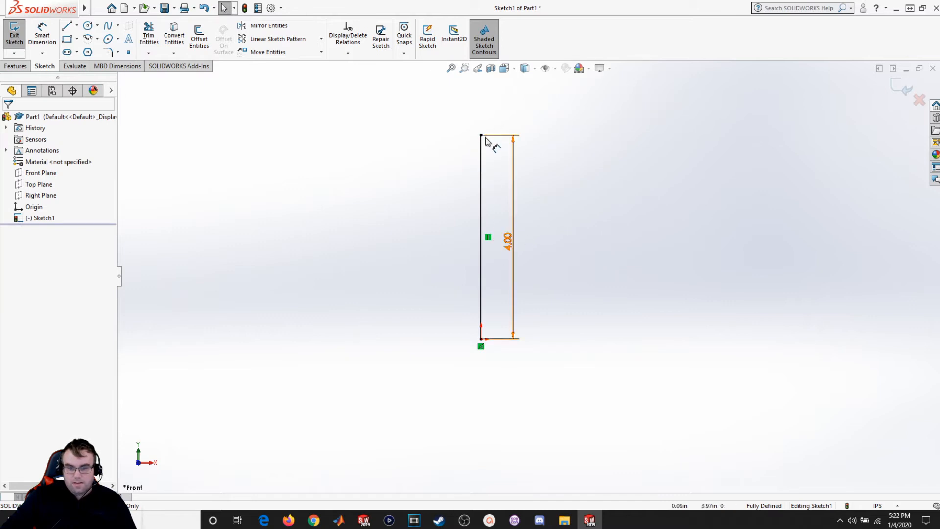
left_click(481, 136)
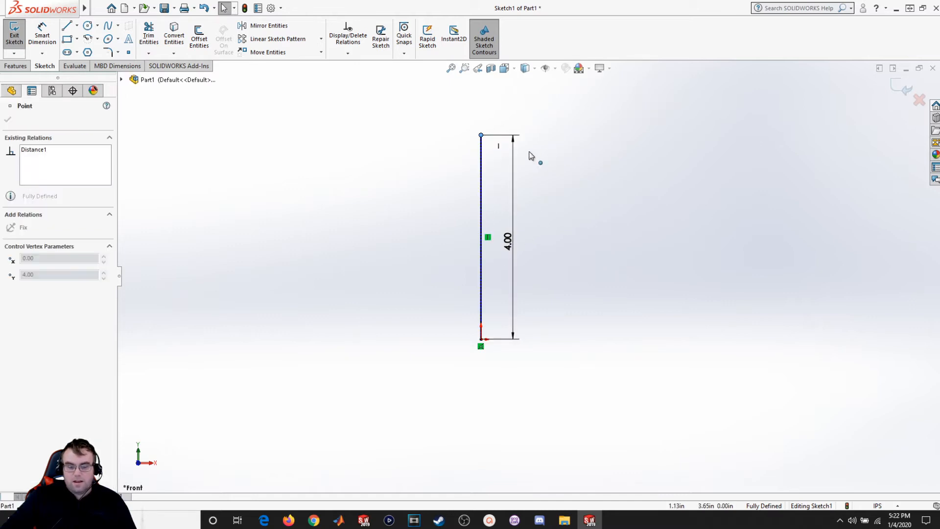
left_click(725, 300)
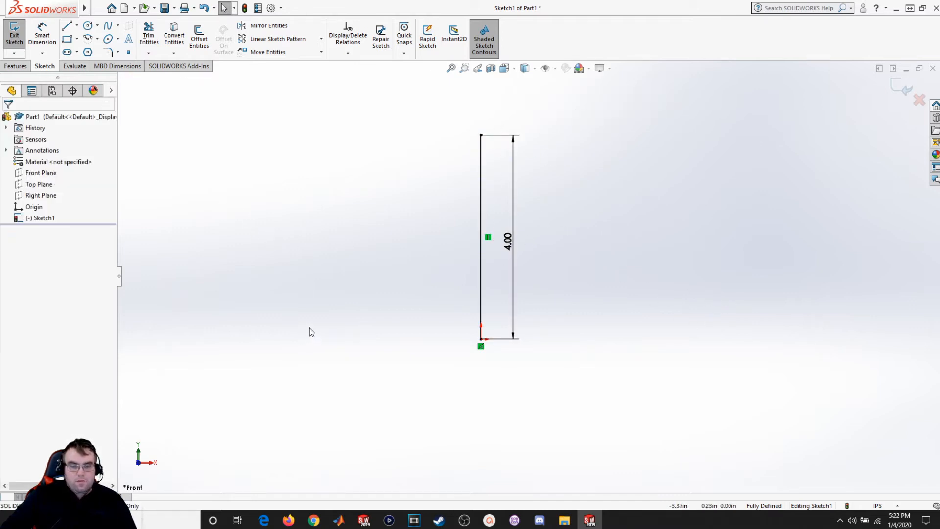
- Remove the vertical dimensioned line from the sketch with Power Trim
left_click(149, 38)
mouse_move(286, 283)
left_mouse_down()
mouse_move(528, 313)
mouse_move(611, 200)
mouse_move(587, 201)
left_mouse_up()
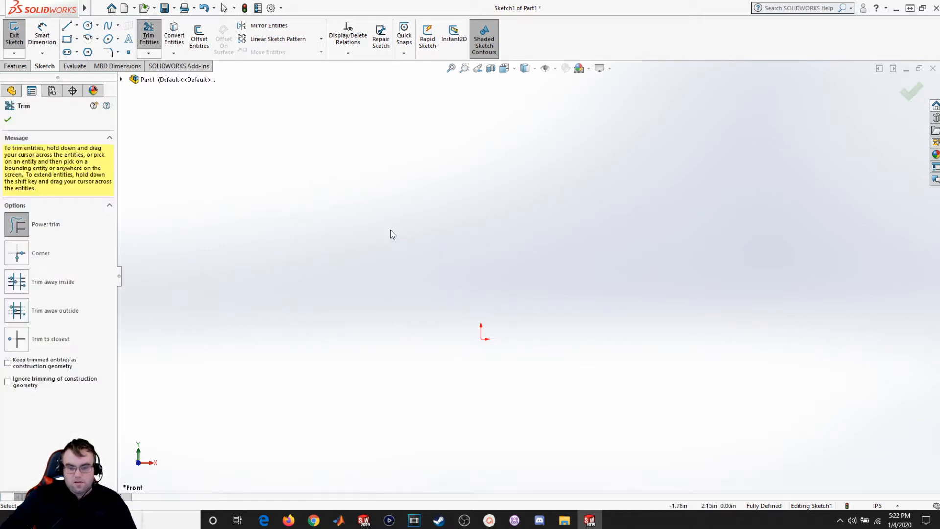
left_click(8, 120)
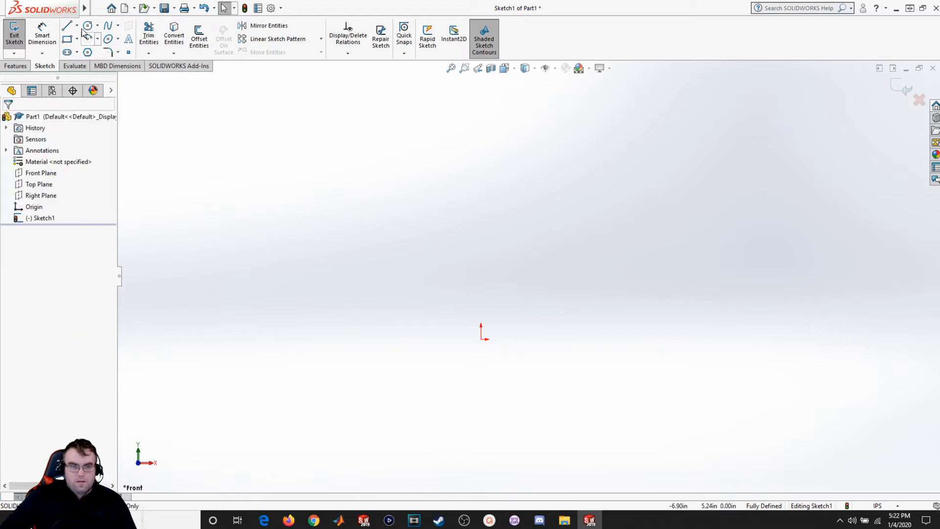
- Sketch a center circle with a radius of about 2.85 in, centered above and to the right of the origin
left_click(88, 26)
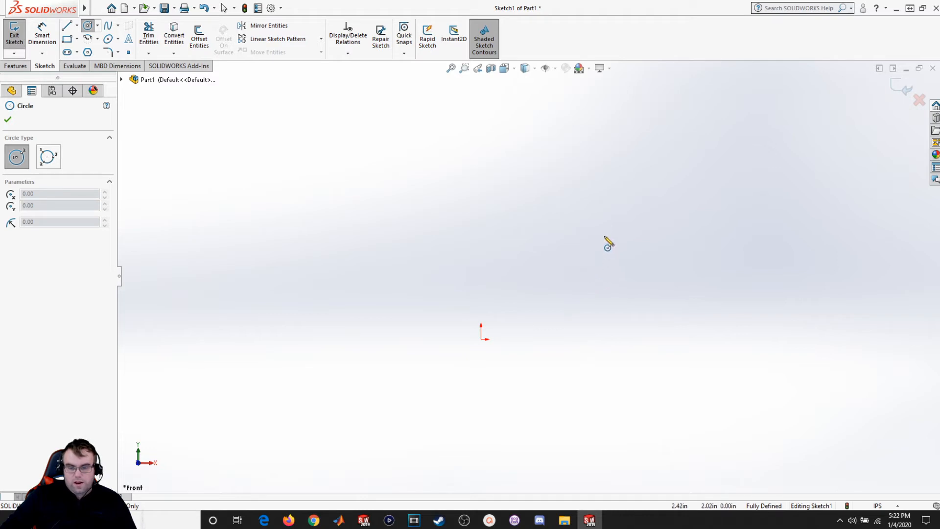
left_click(586, 238)
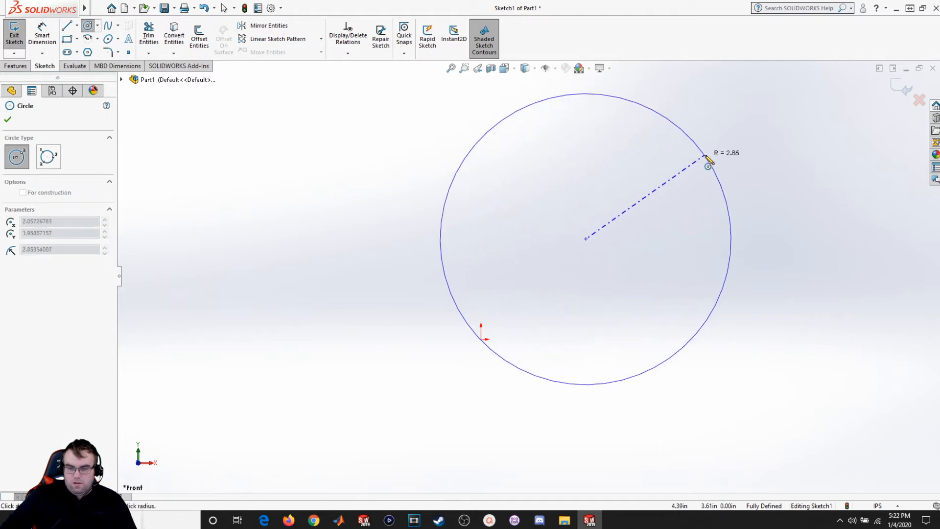
left_click(705, 156)
key("Escape")
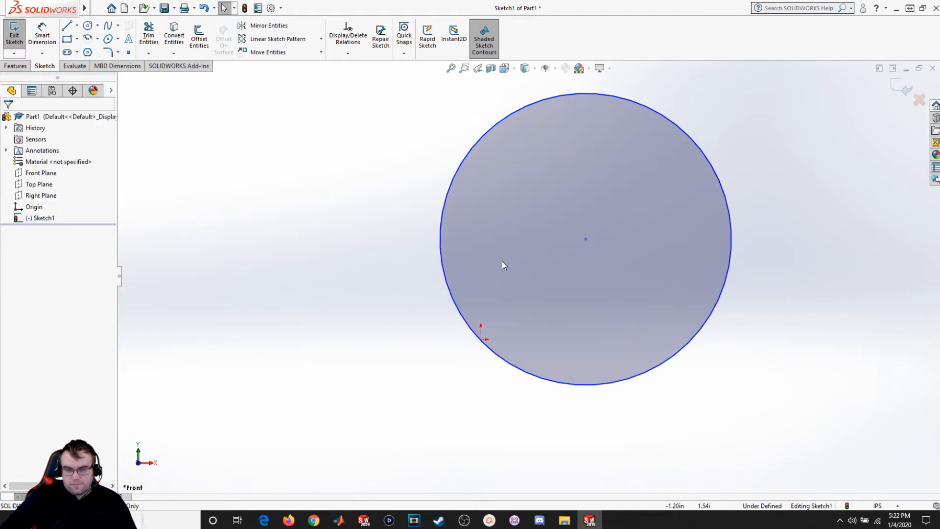
- Move the circle by its center point toward the origin and shrink its radius to about 1.64 in
left_click_drag(586, 238, 573, 220)
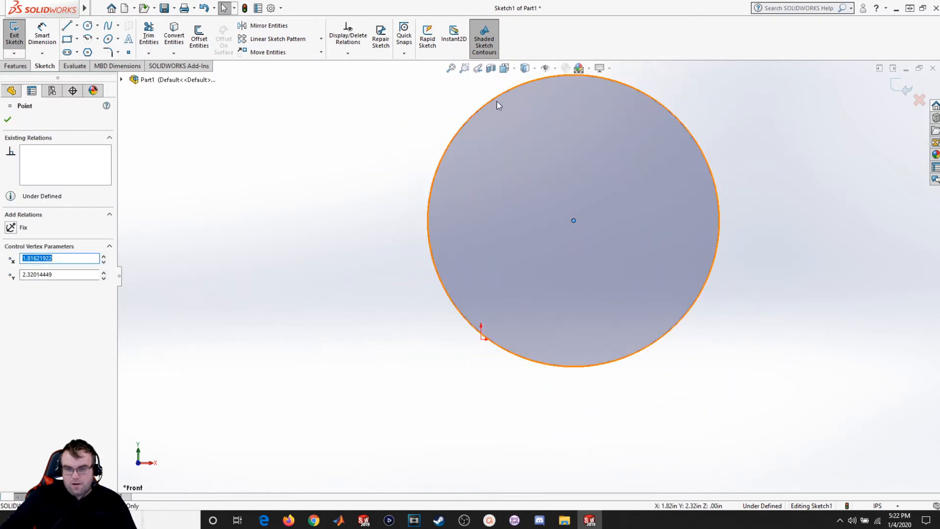
left_click_drag(498, 106, 532, 149)
left_click(329, 235)
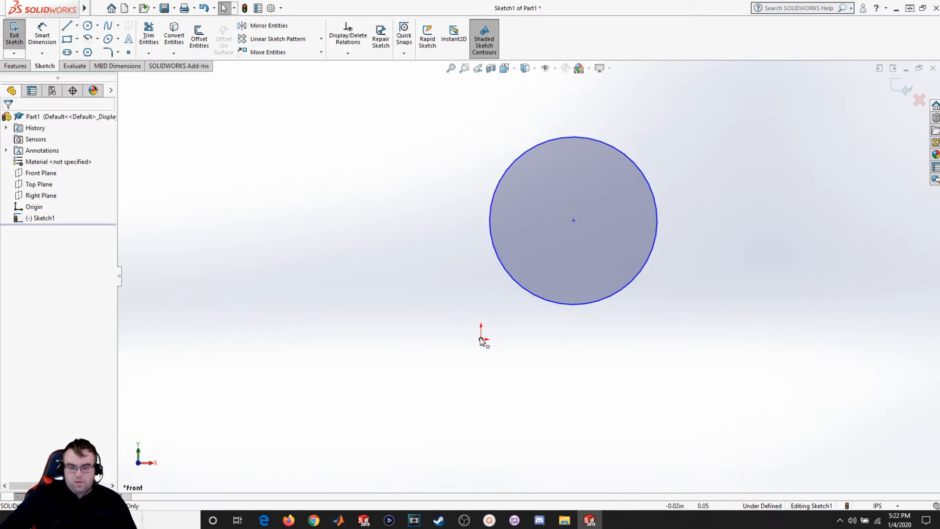
left_click(574, 223)
left_click_drag(571, 222, 542, 248)
left_click(672, 266)
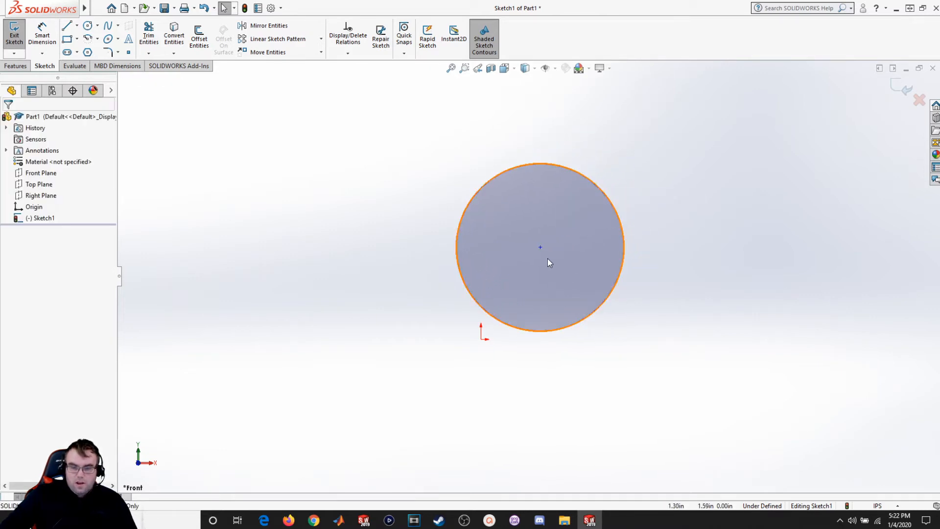
- Move the circle's center point onto the origin so the two are coincident
left_click(540, 247)
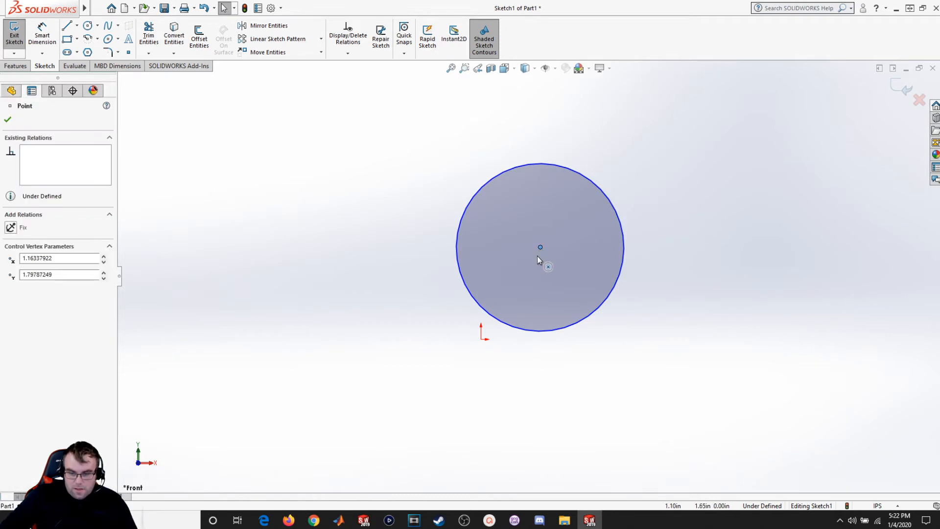
left_click_drag(537, 256, 480, 339)
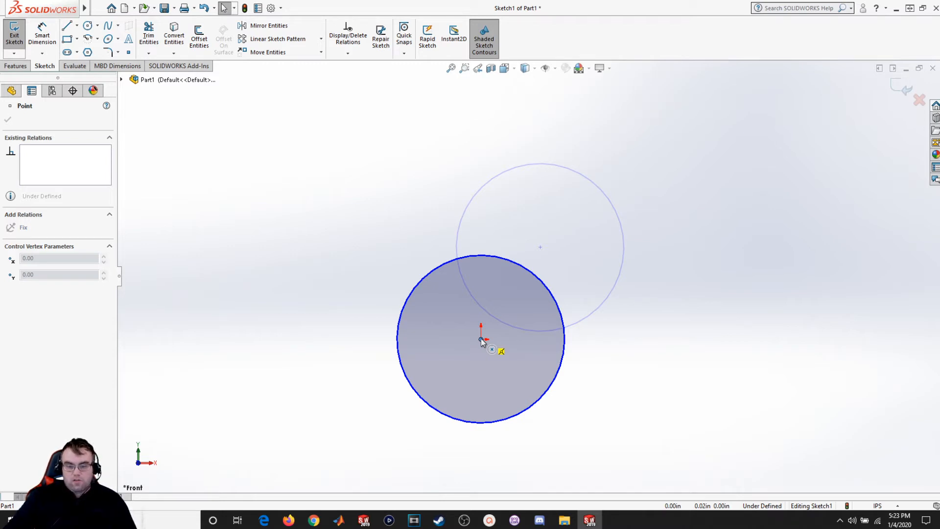
left_click(481, 338)
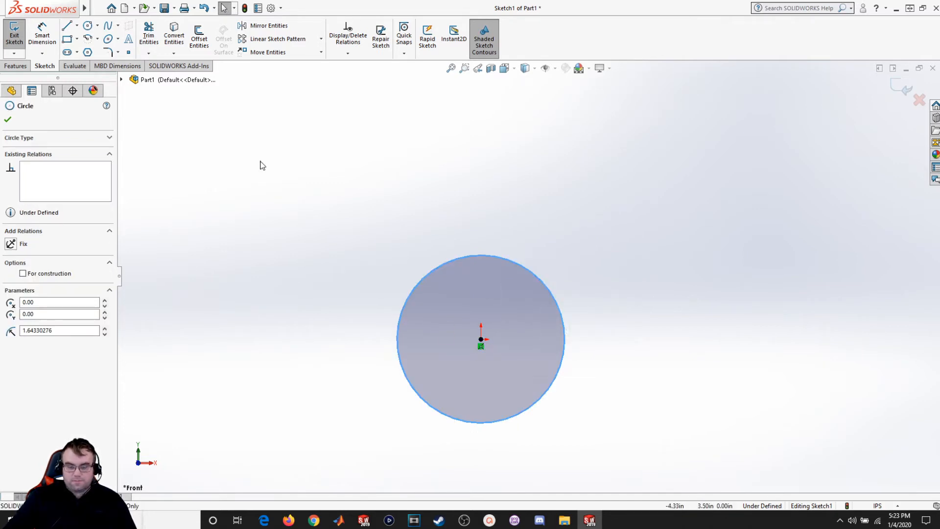
left_click(342, 212)
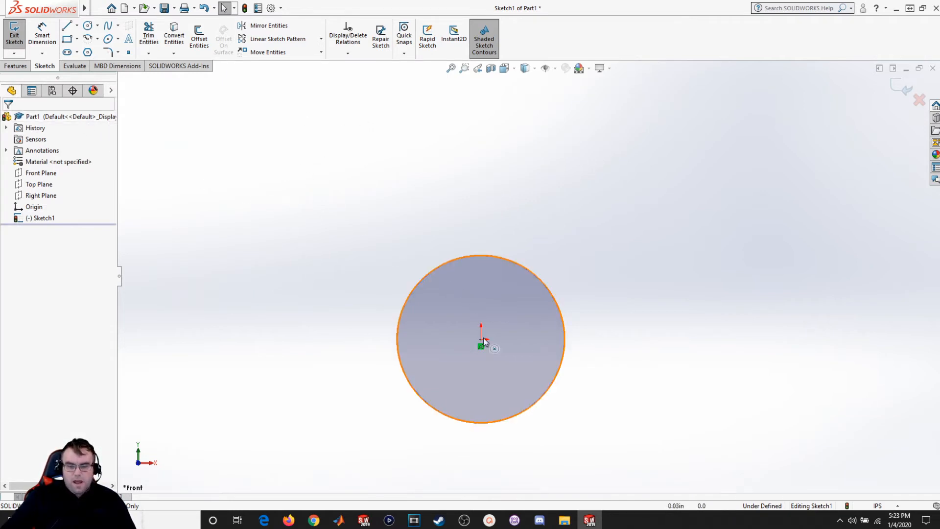
- Enlarge the origin-centered circle by its edge to a radius of about 2.02 in
left_click(461, 307)
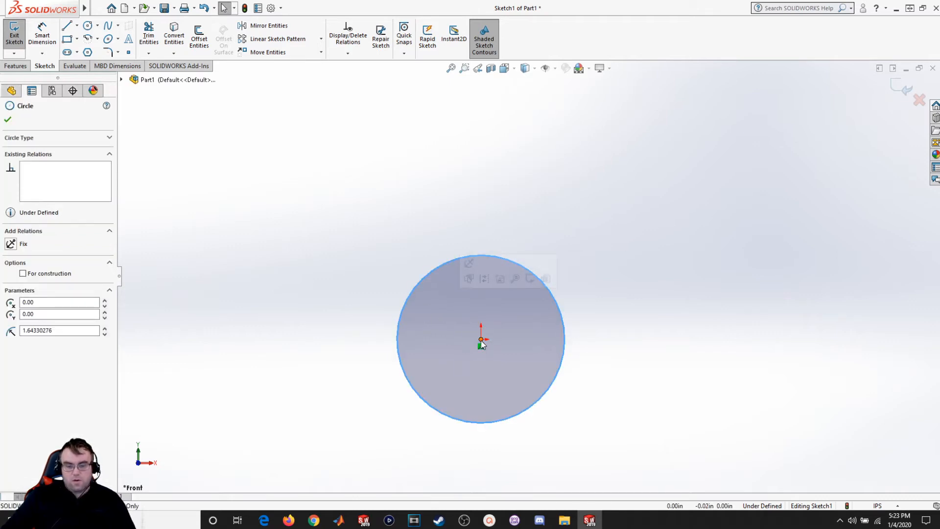
left_click(414, 290)
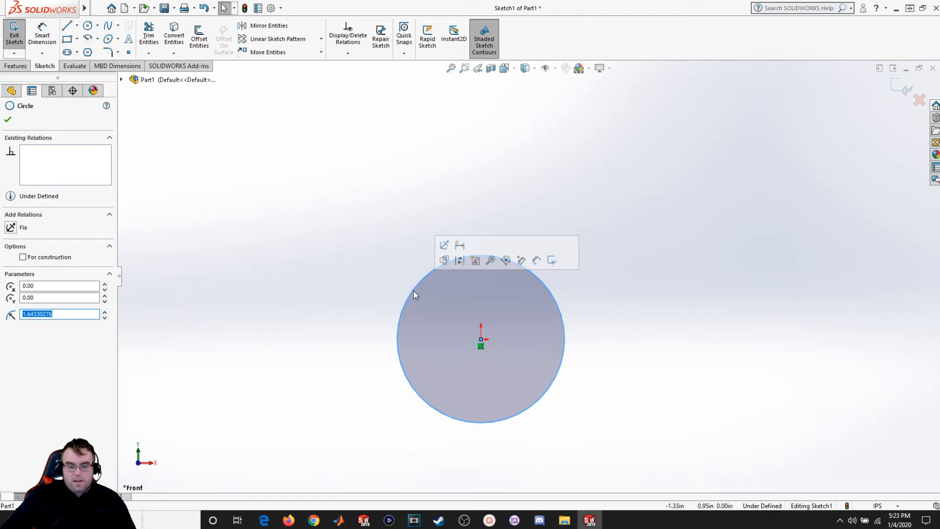
left_click(356, 246)
left_click_drag(412, 291, 397, 278)
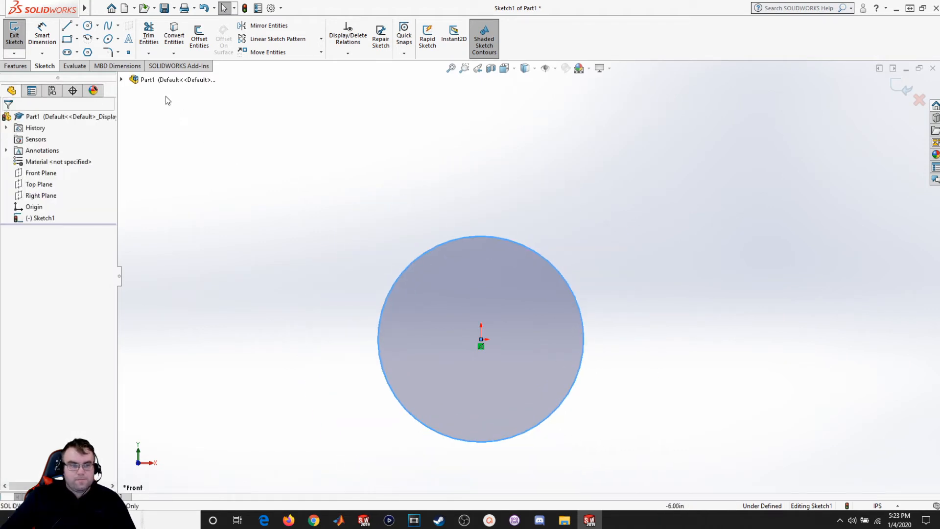
- Add a 4 in diameter dimension to the circle, placed to its upper left
left_click(52, 33)
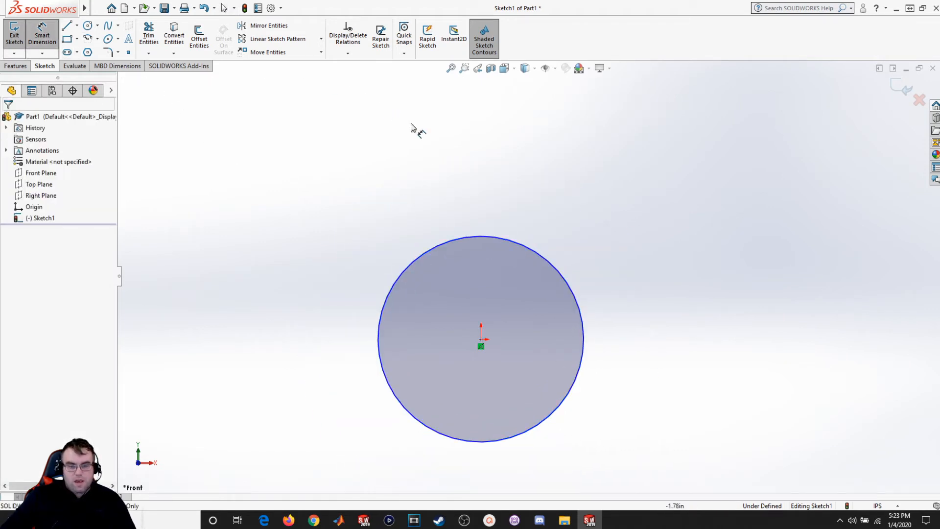
left_click(527, 248)
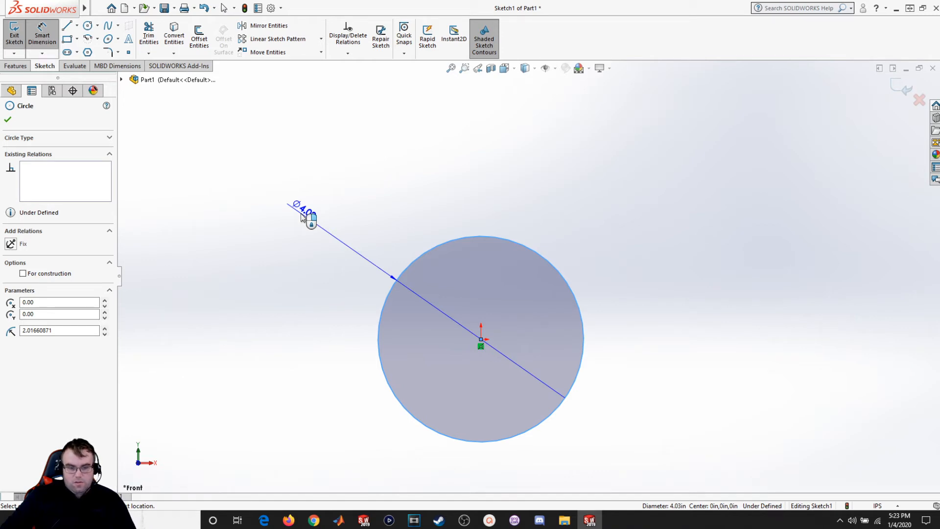
left_click(302, 217)
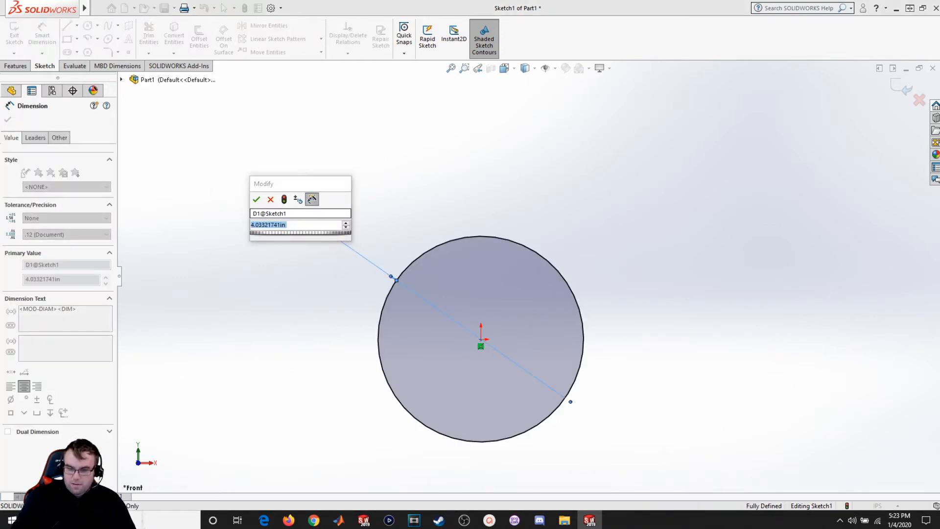
type("4")
key("Return")
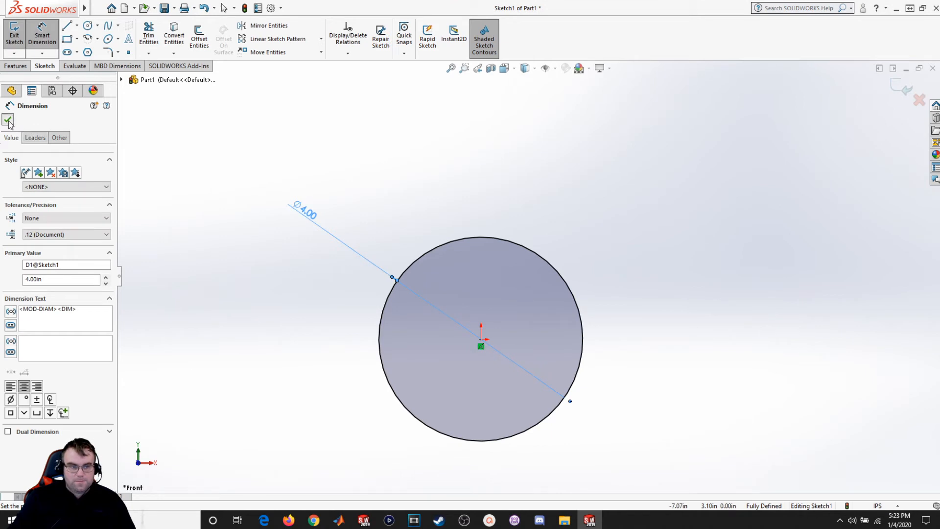
left_click(8, 120)
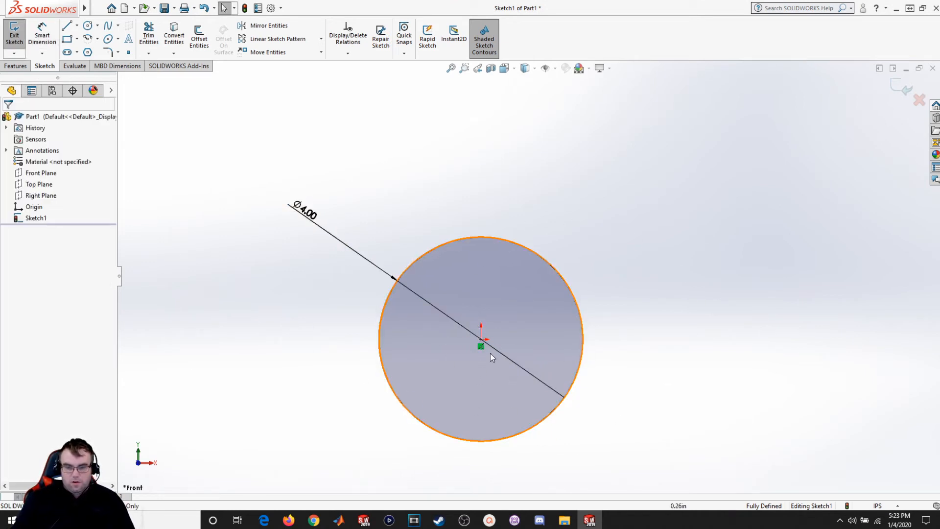
- Delete the circle together with its diameter dimension
left_click(431, 372)
left_click(291, 187)
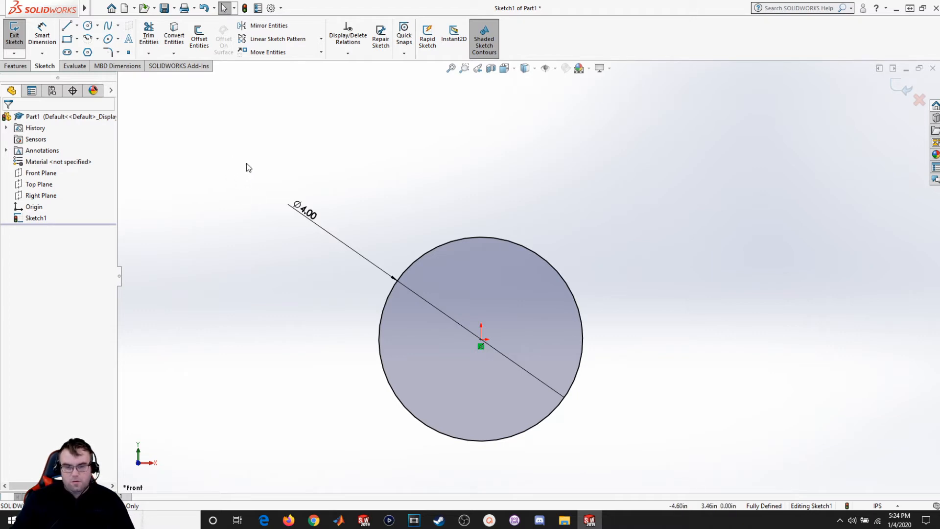
mouse_move(246, 164)
left_mouse_down()
mouse_move(318, 254)
mouse_move(415, 336)
mouse_move(626, 474)
left_mouse_up()
key("Delete")
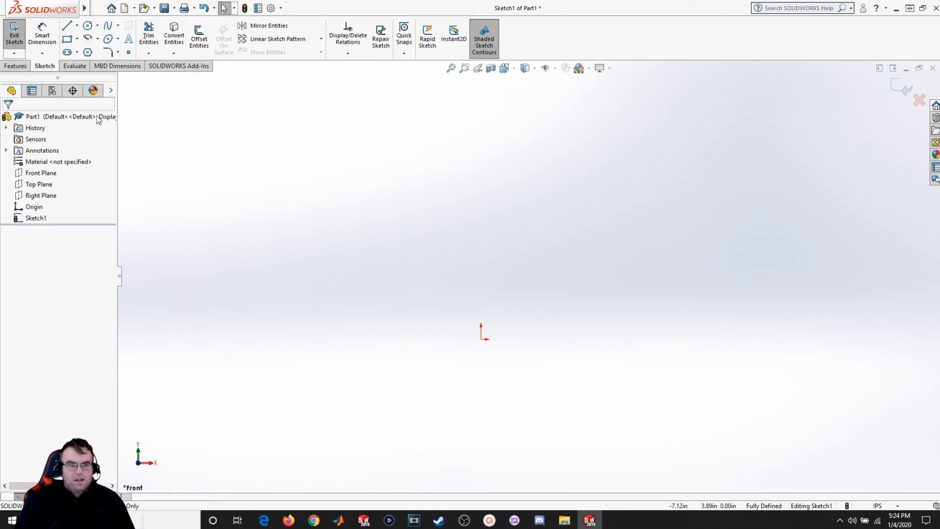
- Sketch a corner rectangle from the origin up and to the right, about 6.28 in wide and 3.46 in high
left_click(66, 39)
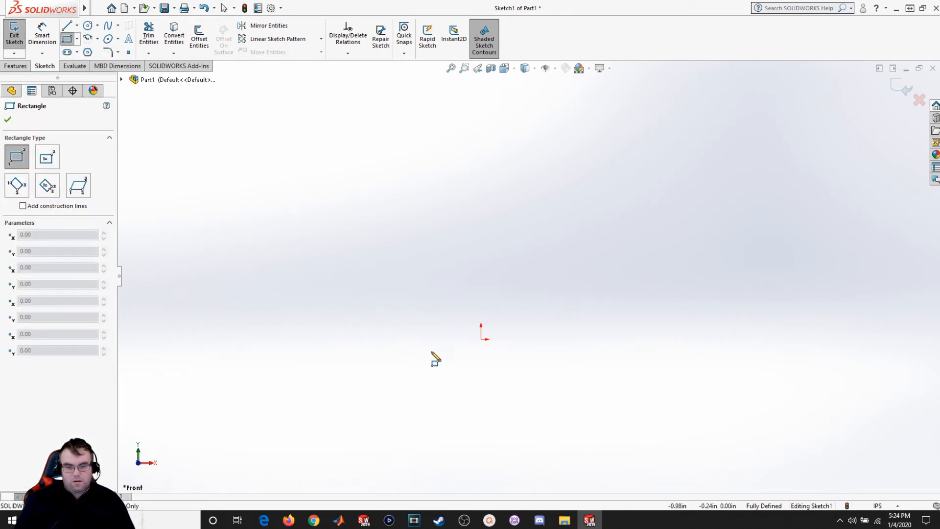
left_click(481, 339)
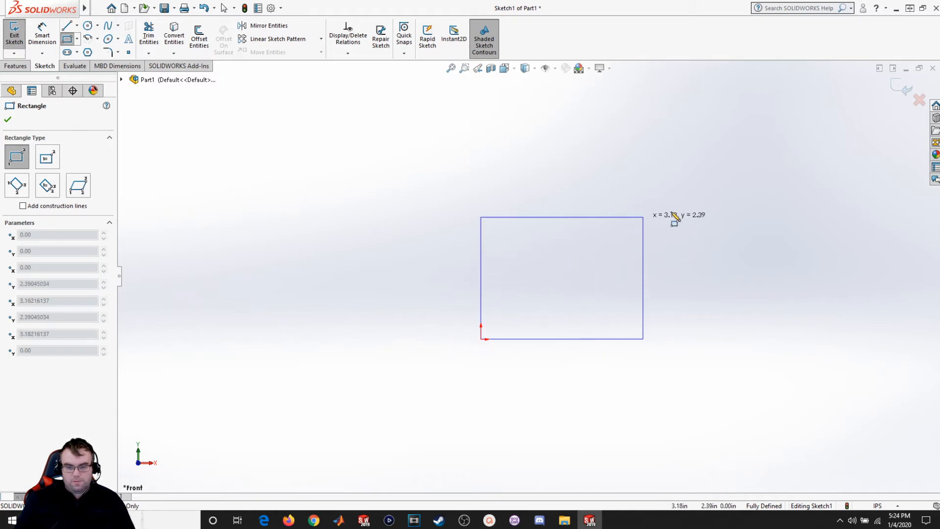
left_click(801, 163)
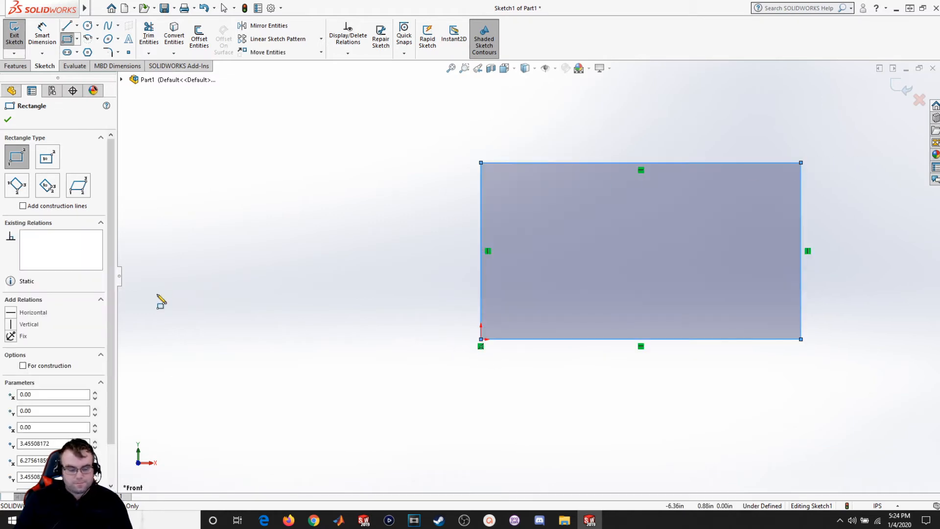
key("Escape")
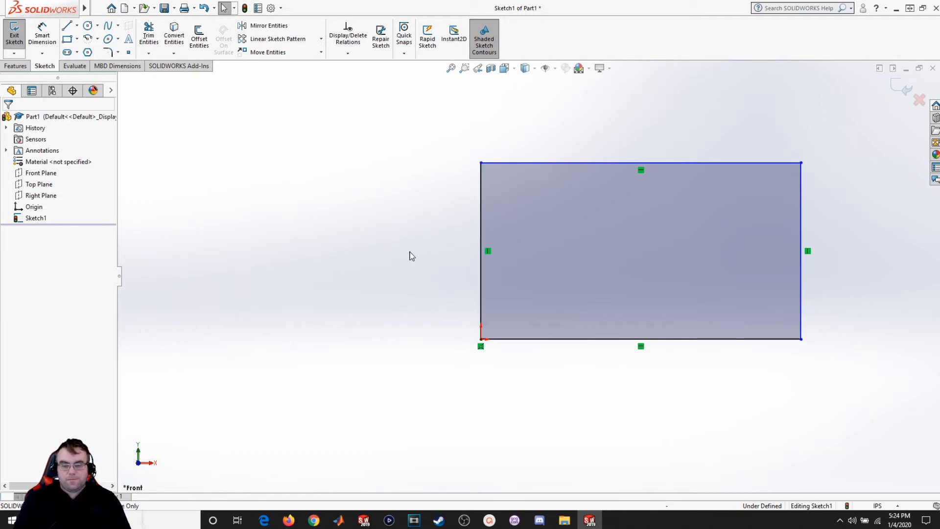
- Dimension the distance between the rectangle's bottom and top edges as 3.5 in, placed left of the rectangle
left_click(42, 33)
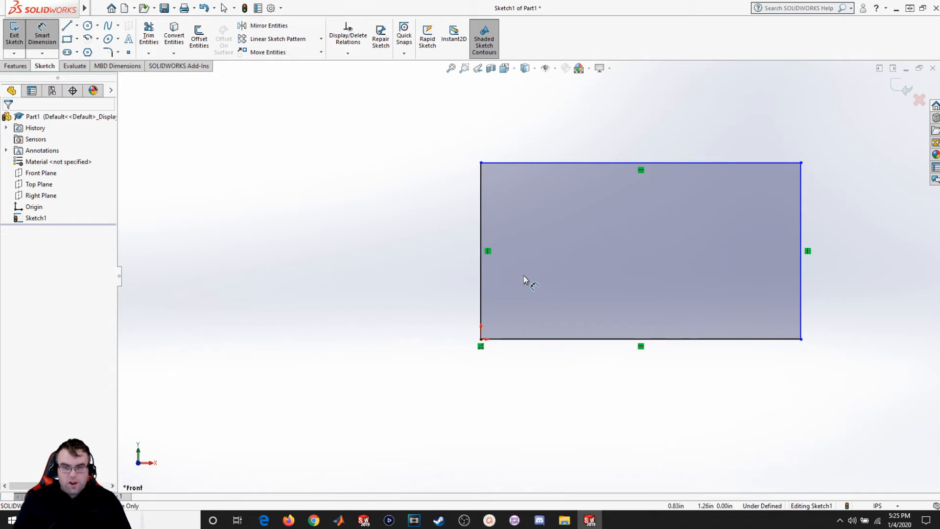
left_click(537, 339)
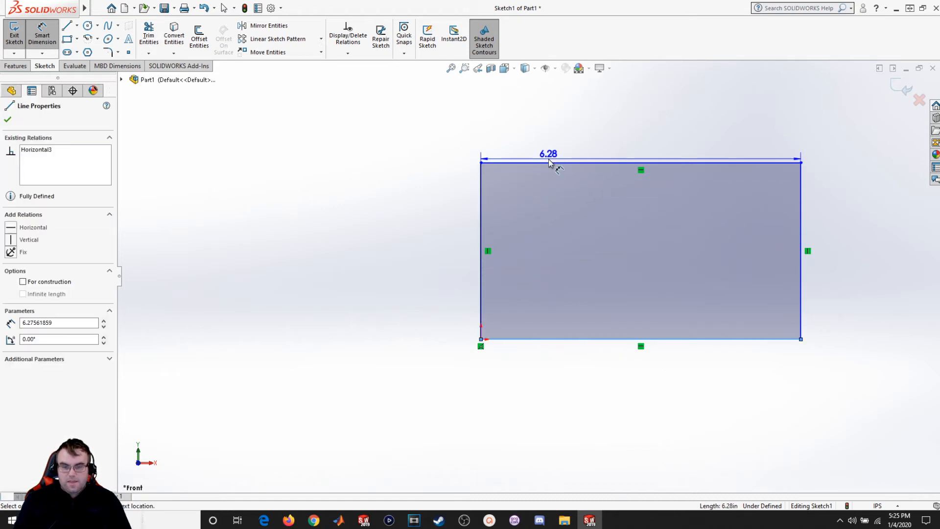
left_click(549, 163)
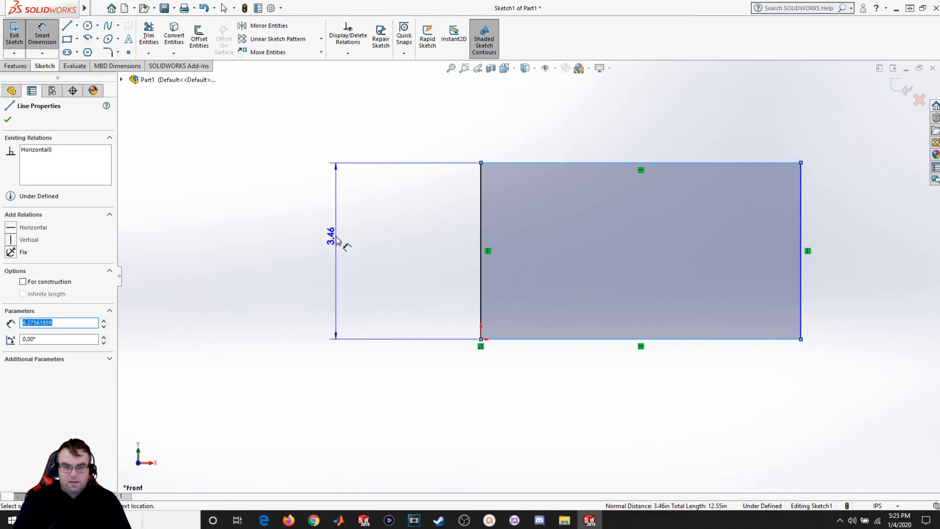
left_click(337, 239)
type("3.5")
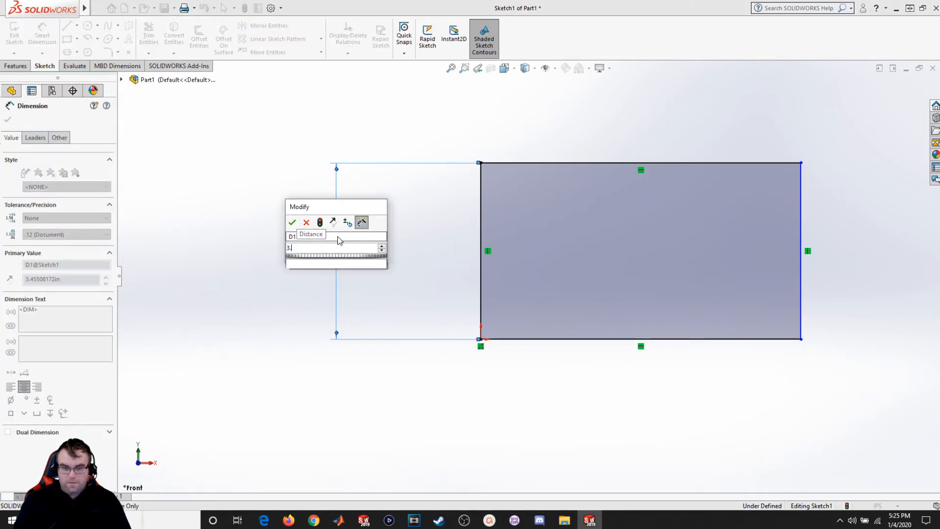
key("Return")
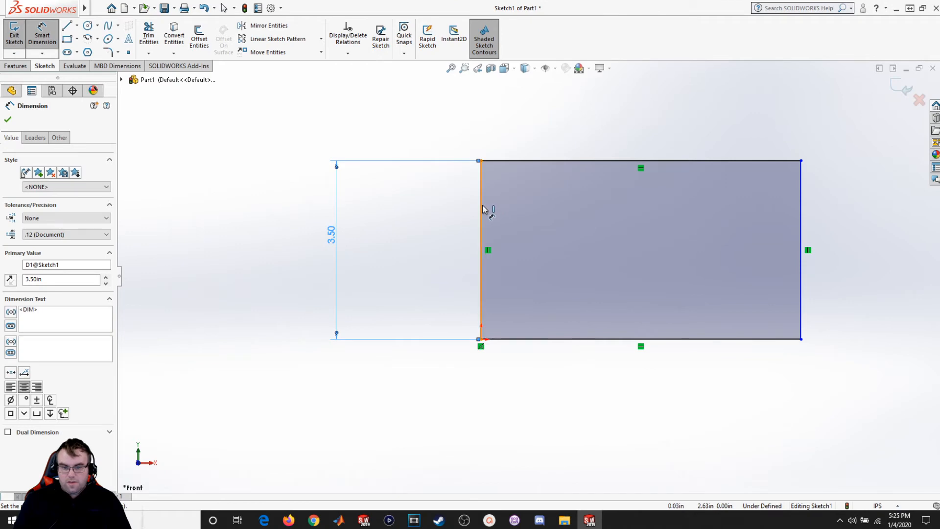
- Dimension the distance between the rectangle's left and right edges as 6 in, placed above the rectangle
left_click(482, 209)
left_click(803, 260)
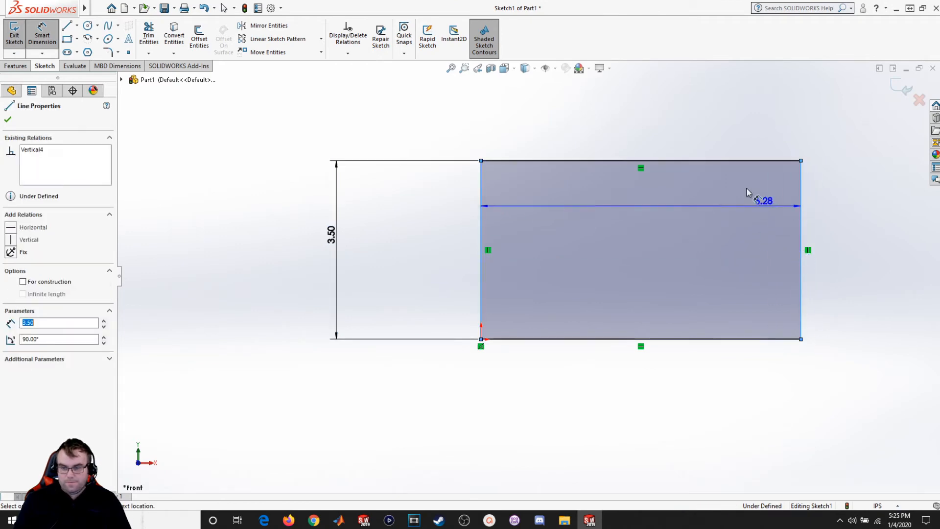
left_click(668, 104)
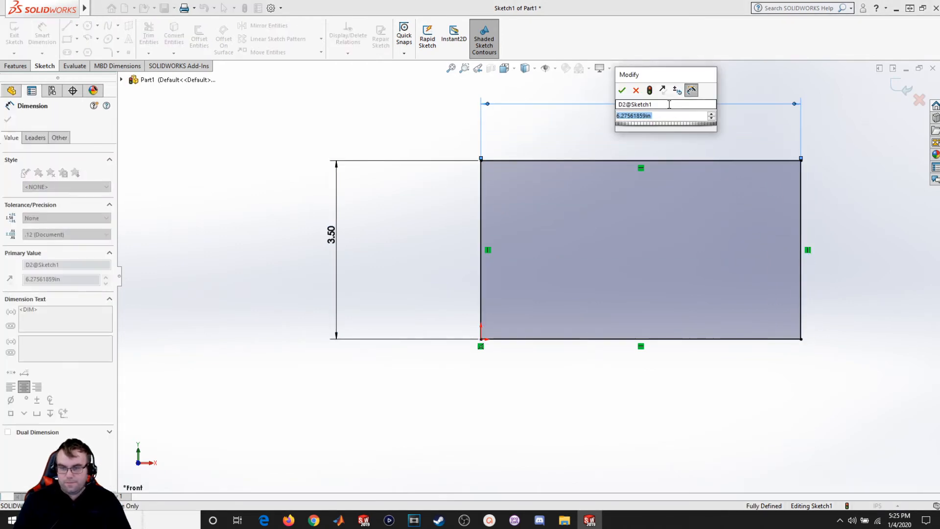
type("6")
key("Return")
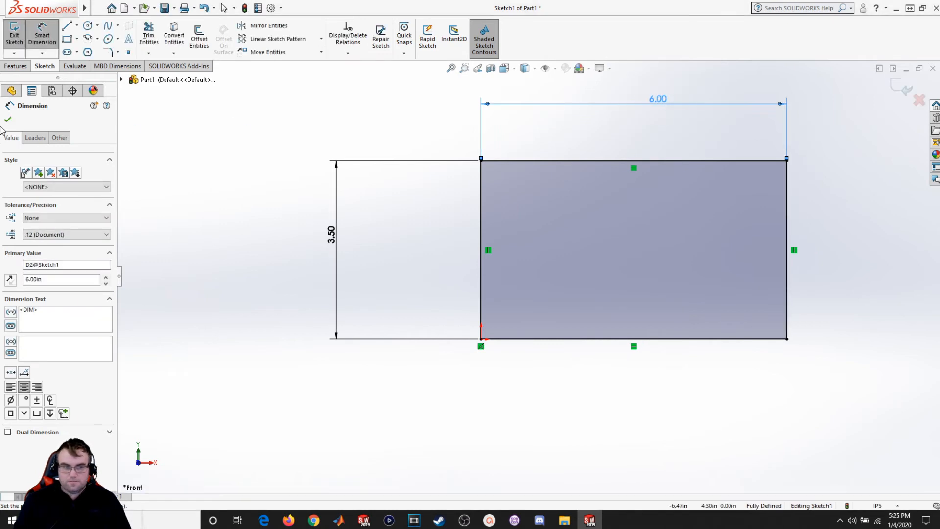
left_click(9, 120)
key("Escape")
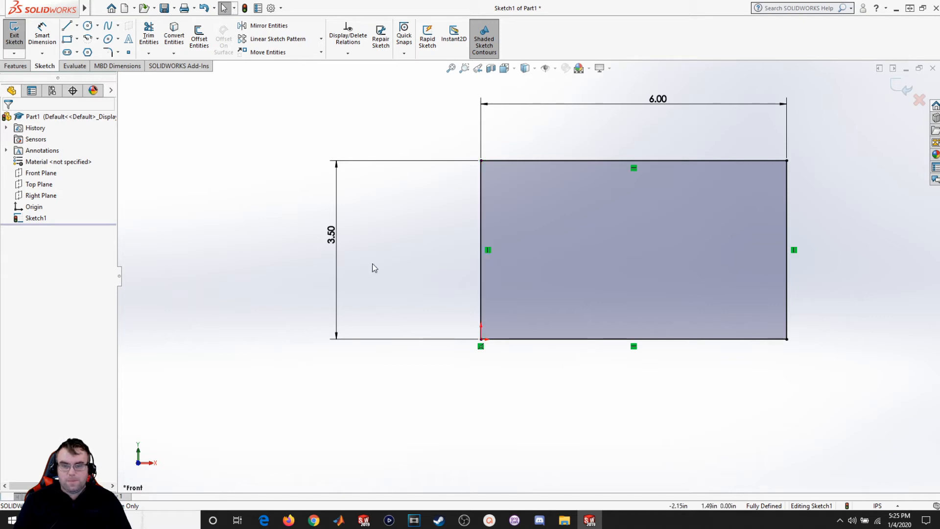
- Delete the Vertical relations on the rectangle's left and right edges, and move its upper-left corner left to skew the shape
left_click(488, 251)
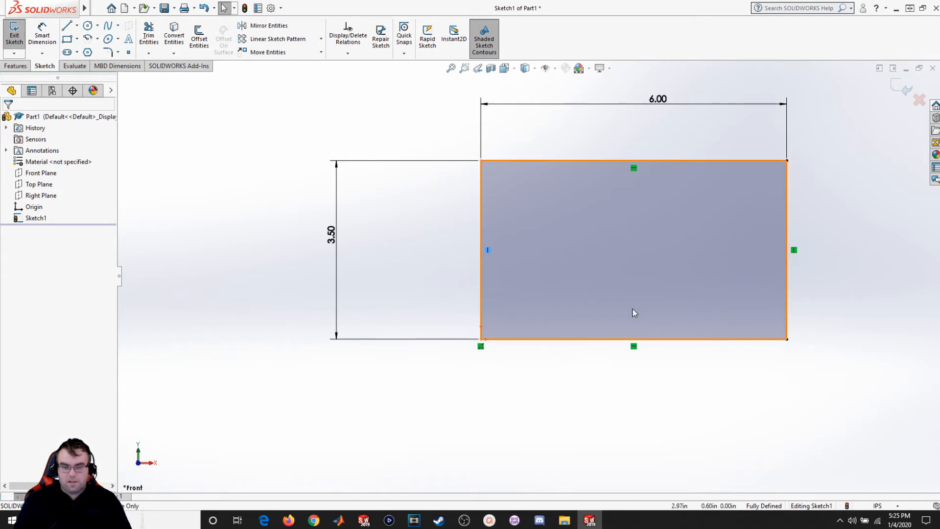
key("Delete")
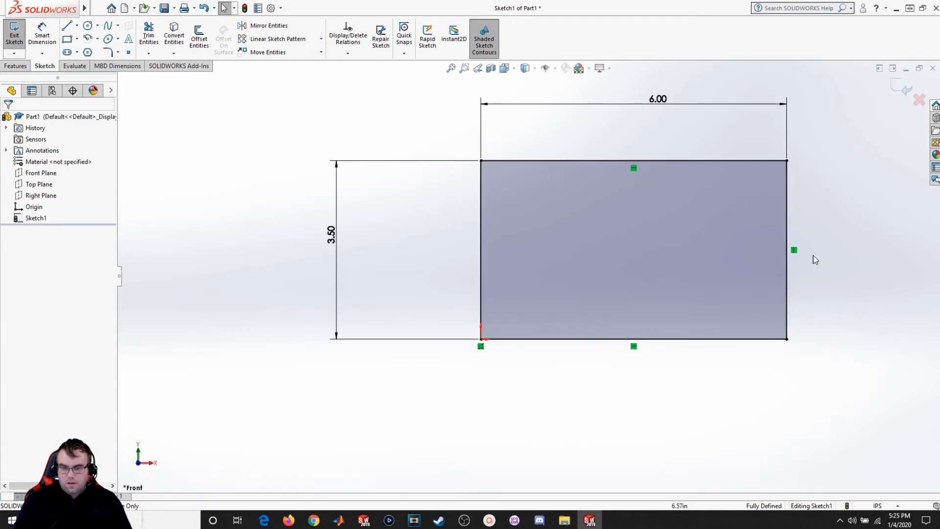
left_click(794, 251)
key("Delete")
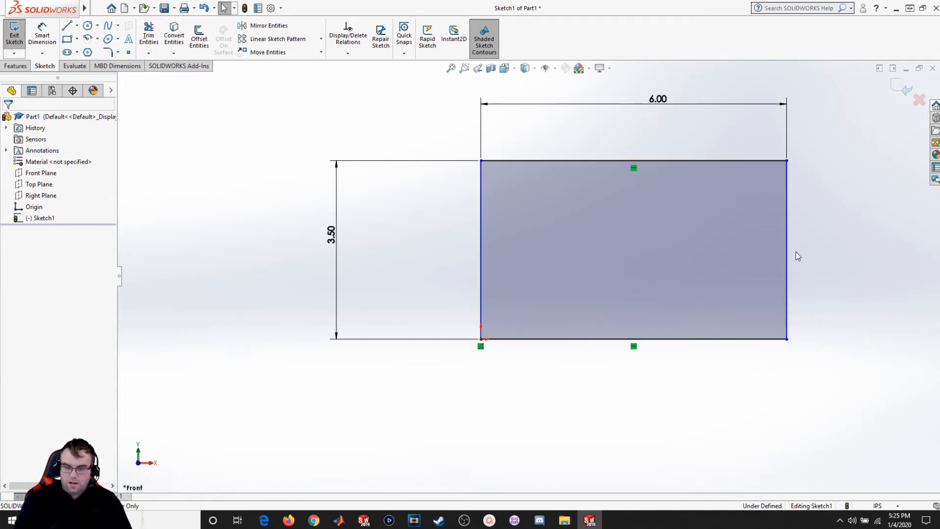
left_click_drag(485, 168, 468, 186)
left_click(435, 219)
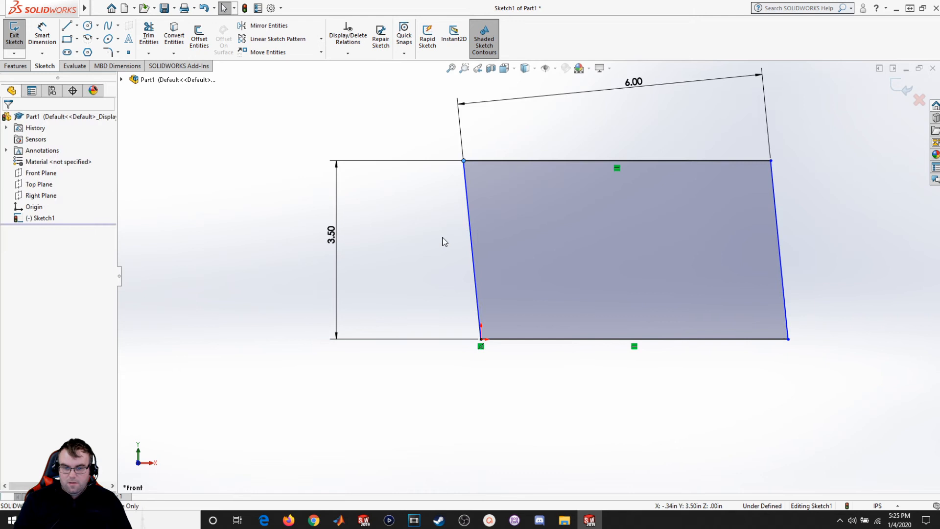
- Add a Vertical relation to the skewed shape's left edge
left_click(472, 269)
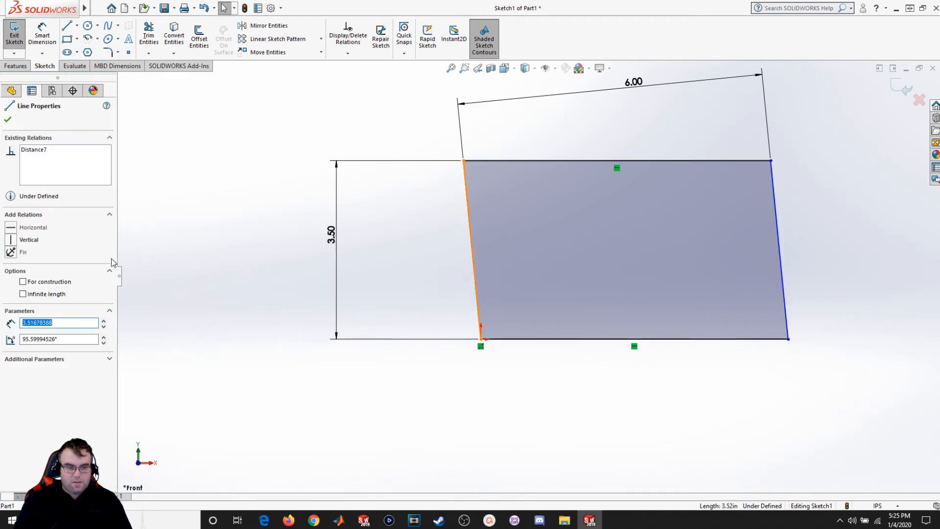
left_click(21, 240)
left_click(237, 292)
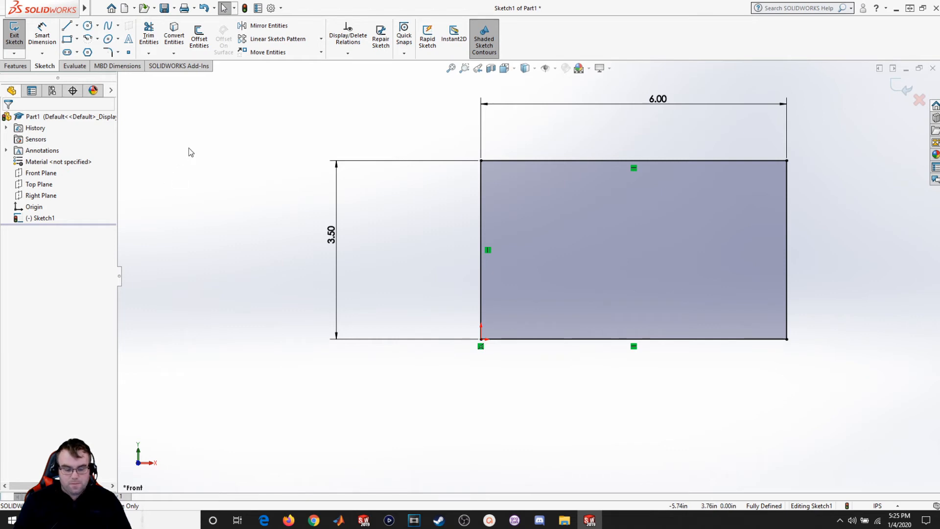
- Delete the whole rectangle and sketch a corner rectangle up and right of the origin, not touching it, about 5.76 in wide and 3.13 in high
key("ctrl+a")
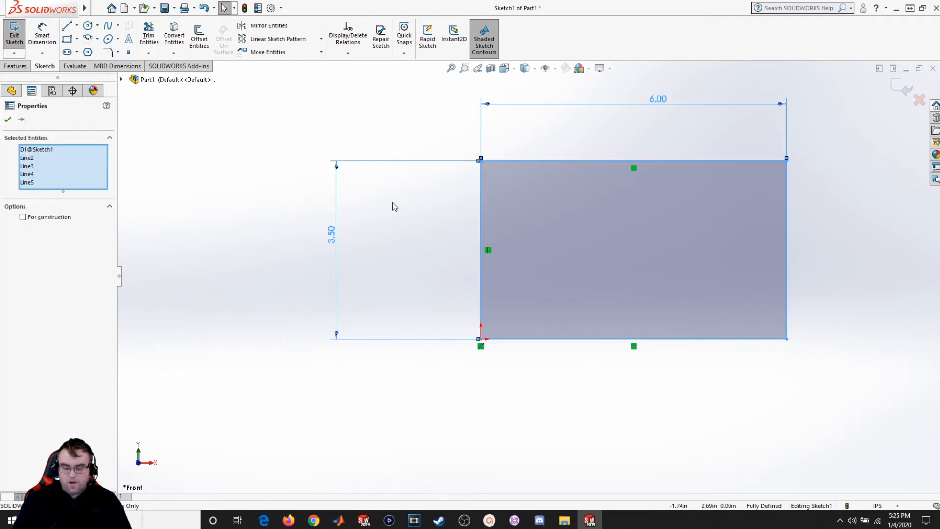
key("Delete")
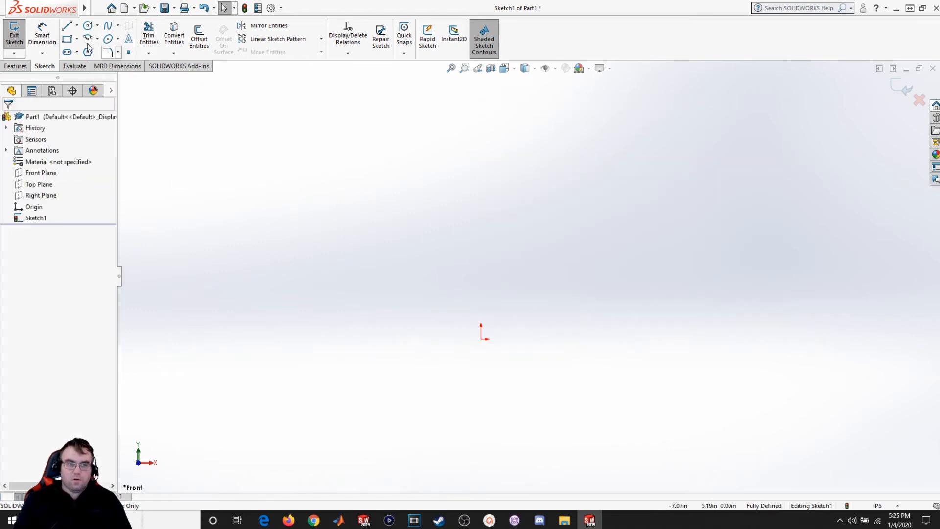
left_click(67, 38)
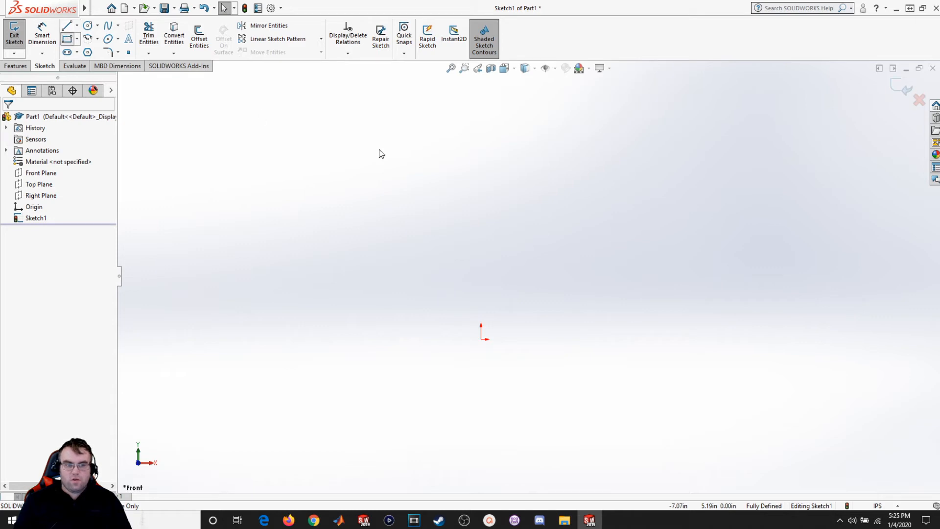
left_click(544, 309)
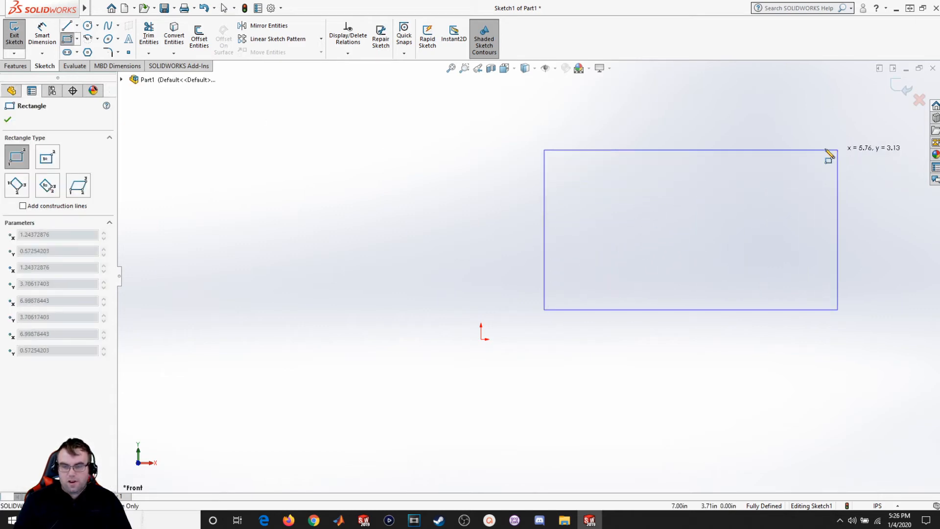
left_click(837, 149)
key("Escape")
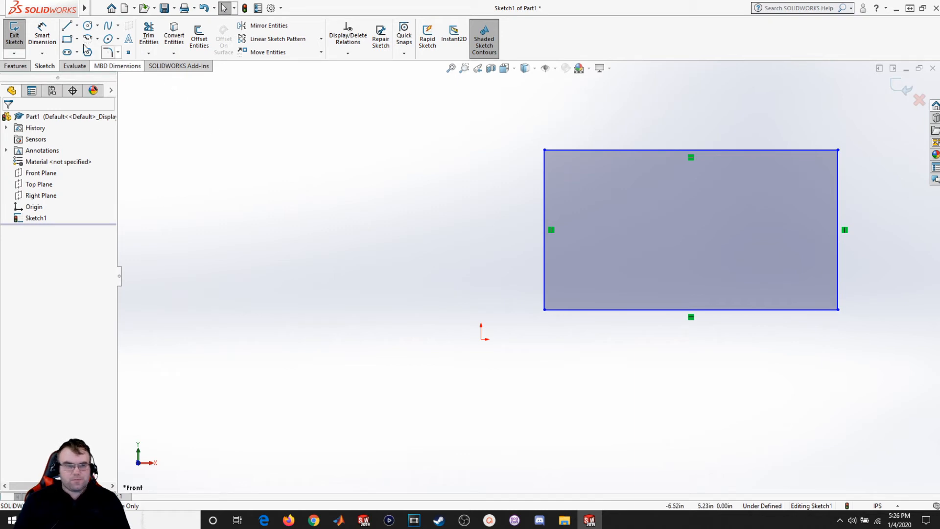
- Dimension the rectangle's left edge as 3 in, placed to the left of the rectangle
left_click(42, 34)
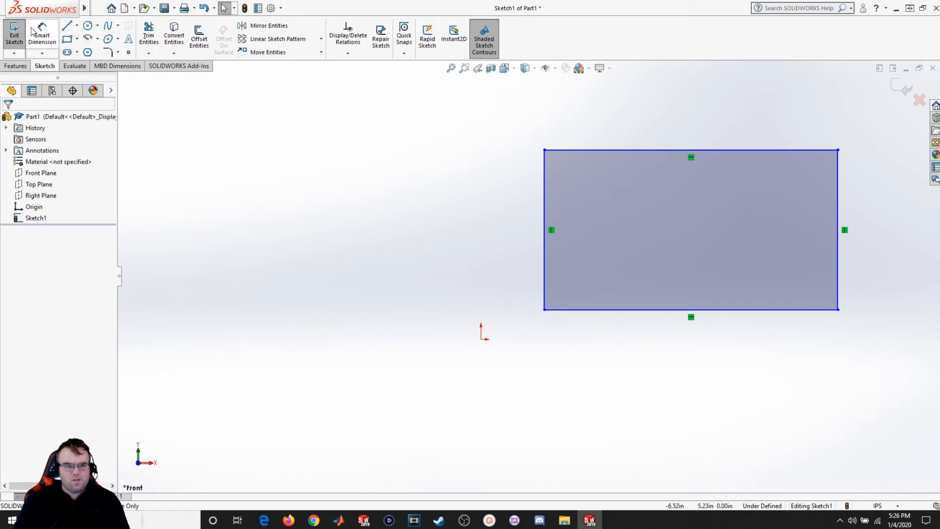
left_click(539, 271)
left_click(480, 243)
type("3.00in")
key("Return")
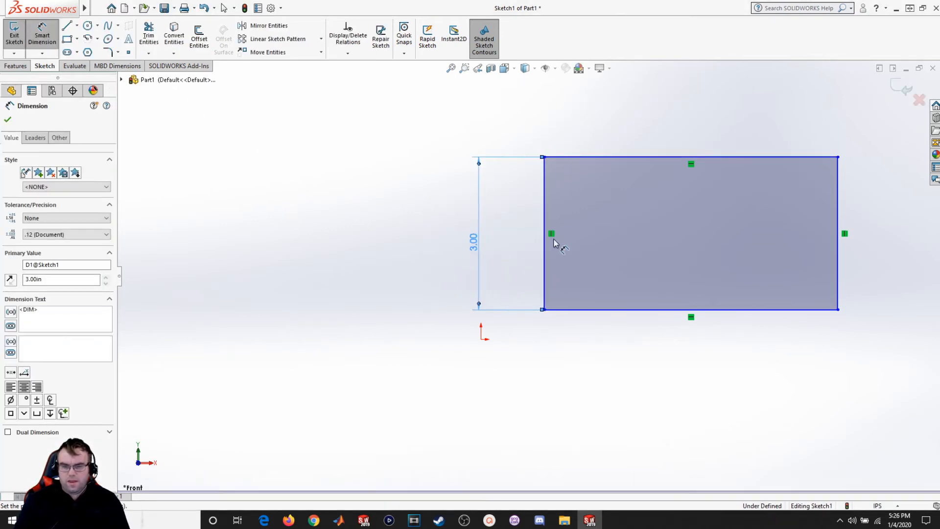
- Dimension the rectangle's top edge as 6 in, placed above the rectangle
left_click(659, 158)
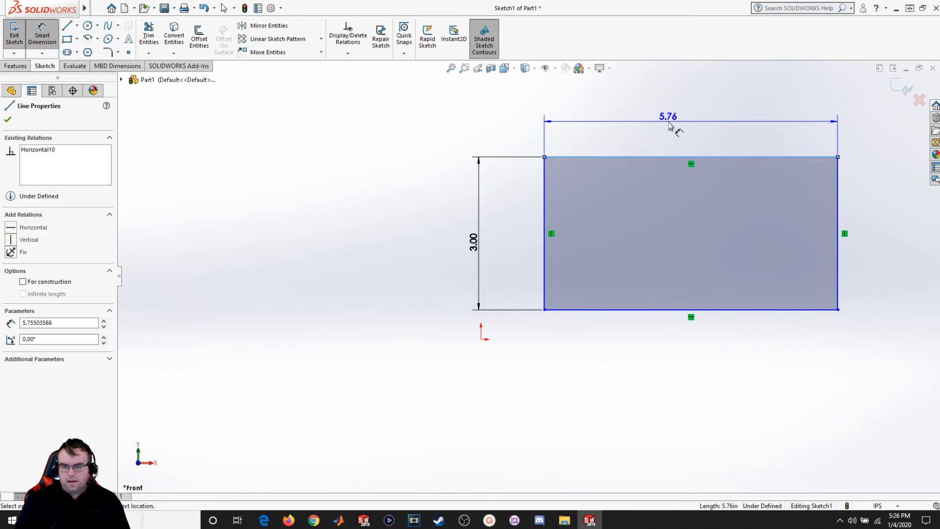
left_click(669, 125)
type("6.00in")
key("Return")
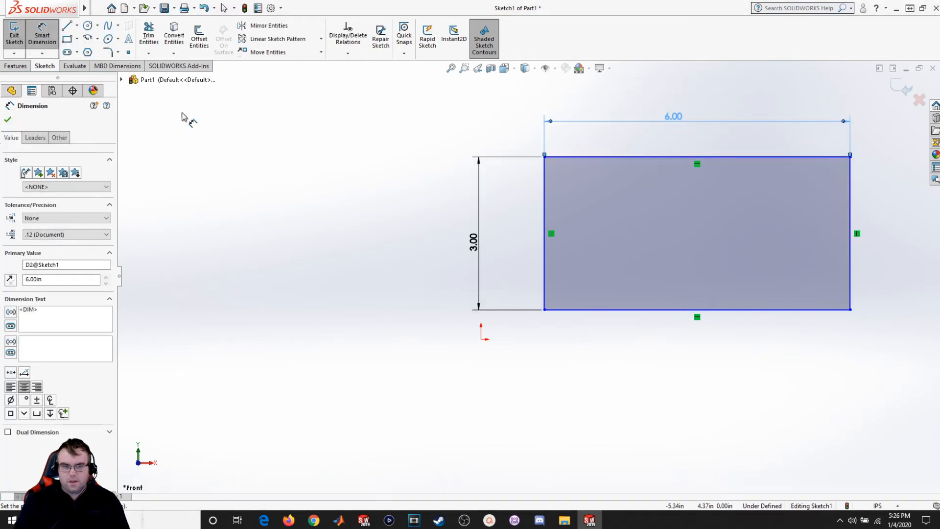
left_click(7, 119)
- Shift the dimensioned rectangle slightly upward by its bottom edge and toward the origin by its left edge
left_click(577, 310)
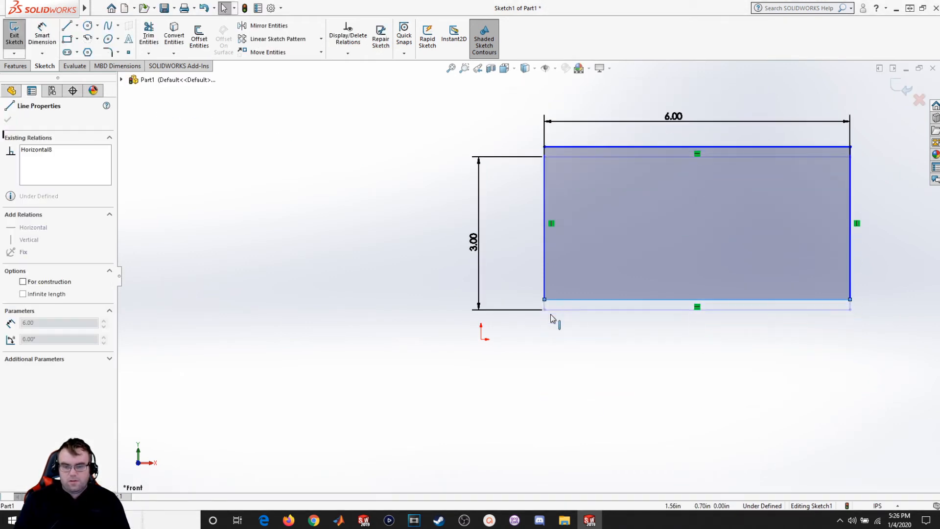
left_click(672, 407)
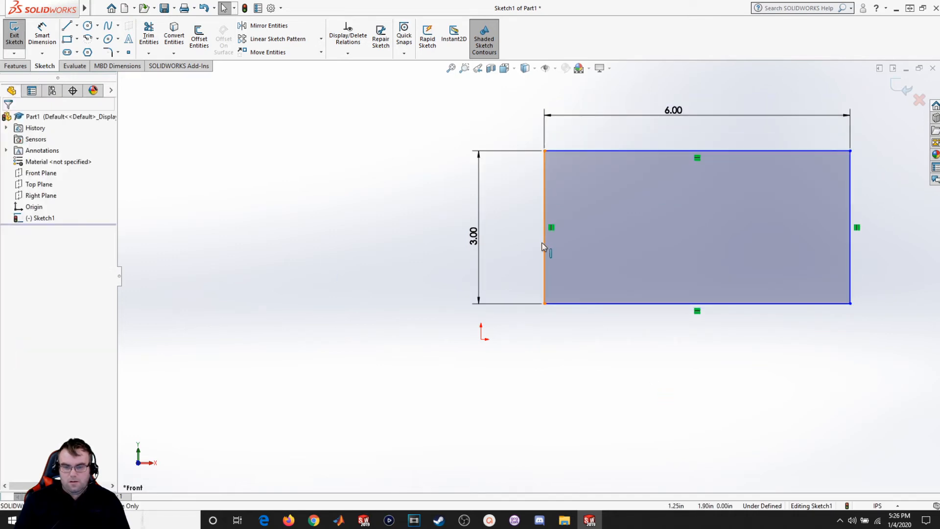
left_click_drag(543, 246, 516, 246)
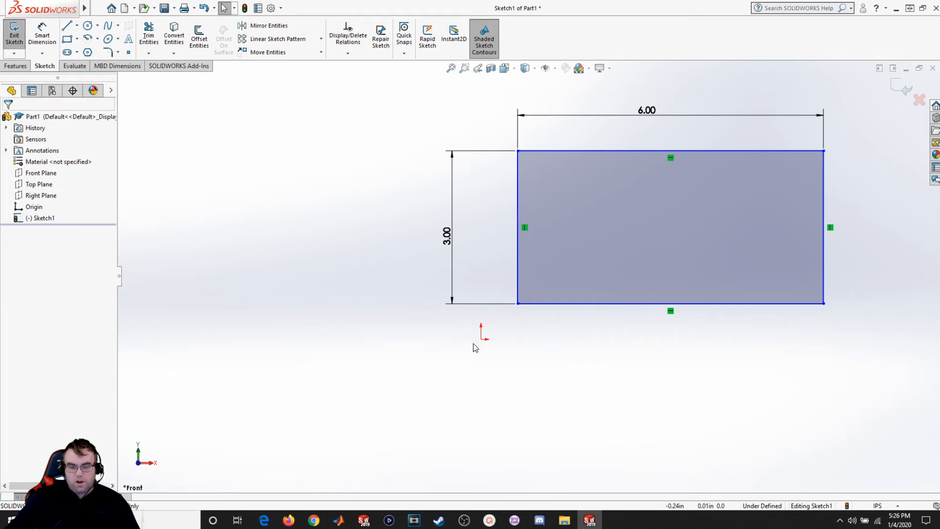
- Dimension the horizontal distance between the rectangle's left edge and the origin as 1 in
left_click(42, 34)
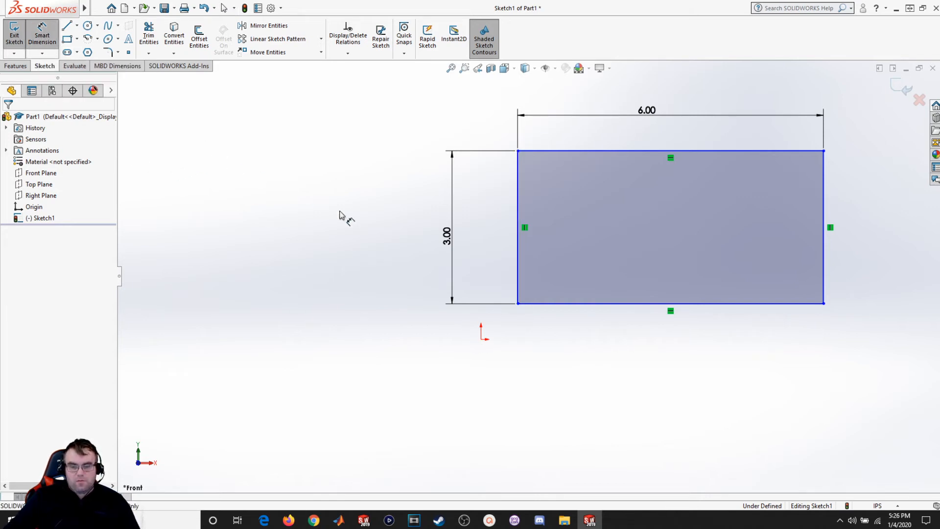
left_click(518, 284)
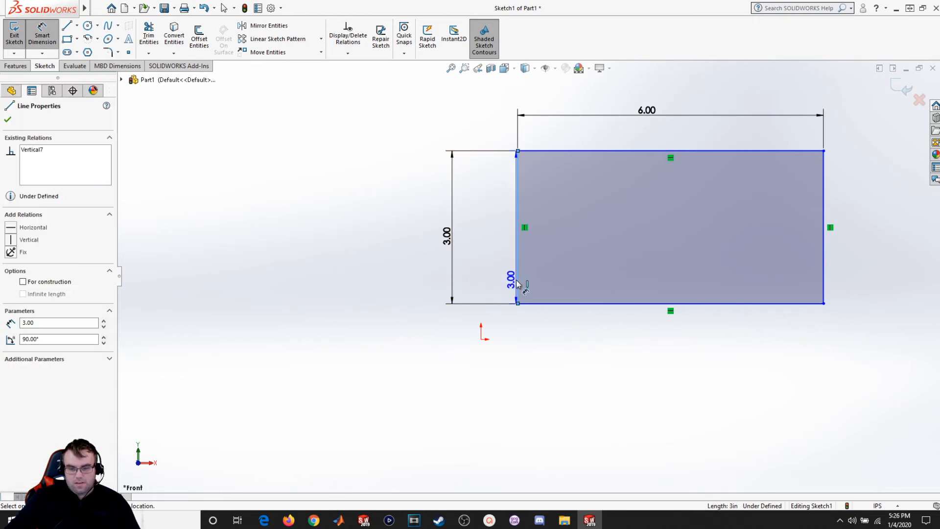
left_click(481, 340)
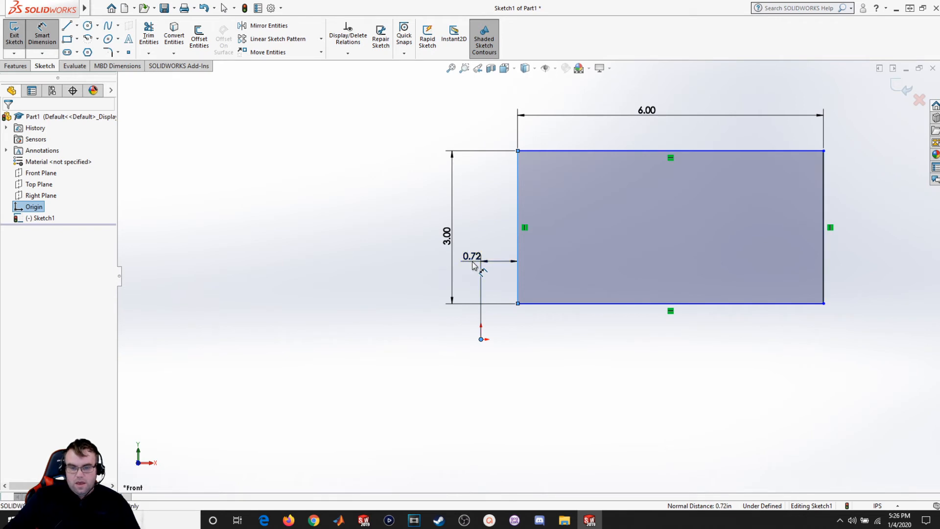
left_click(474, 264)
type("1.00in")
key("Return")
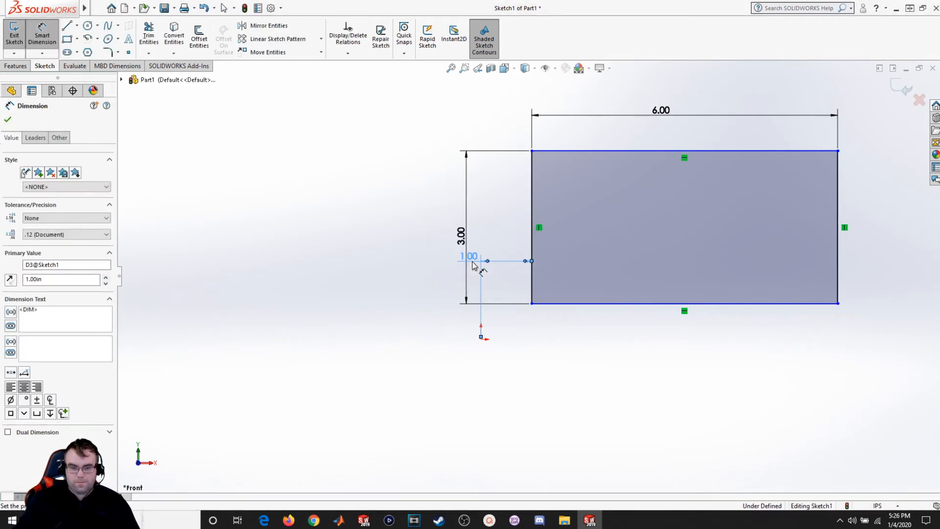
- Dimension the vertical distance between the origin and the rectangle's bottom edge as 1 in
left_click(481, 340)
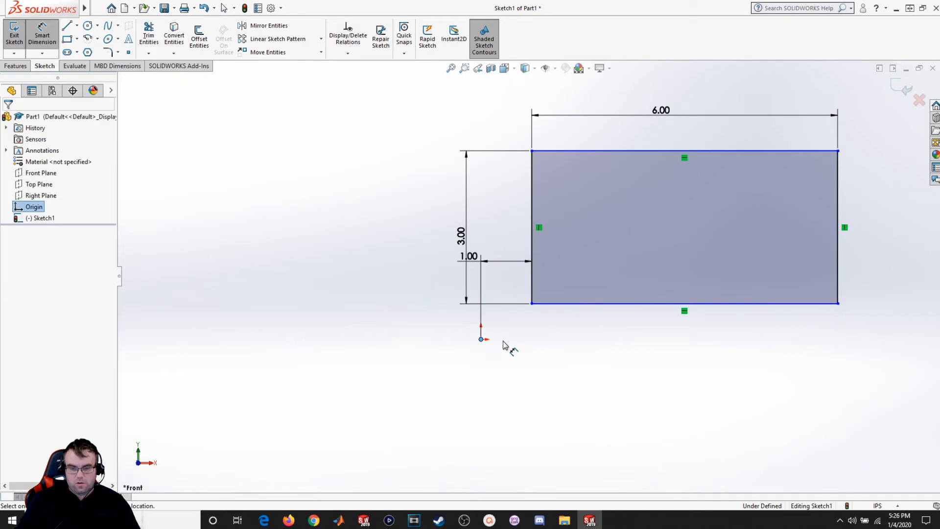
left_click(571, 304)
left_click(571, 326)
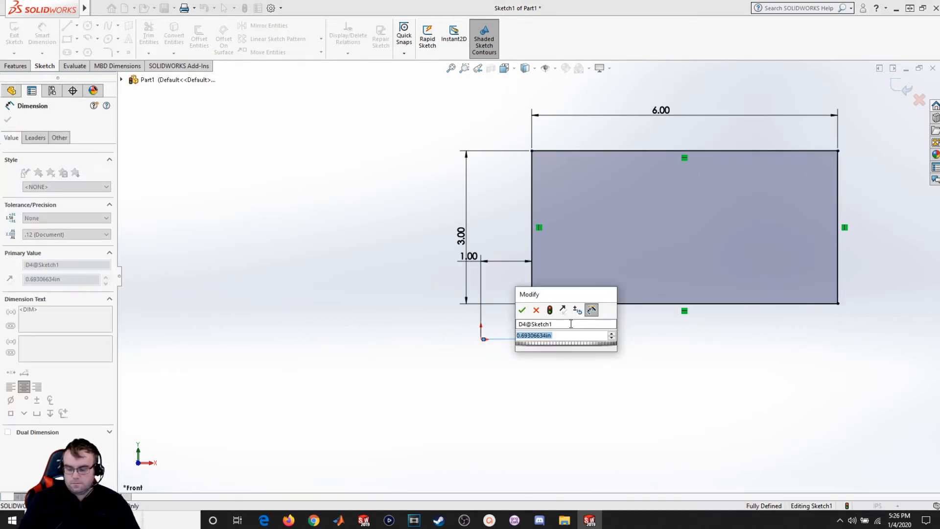
type("1")
key("Return")
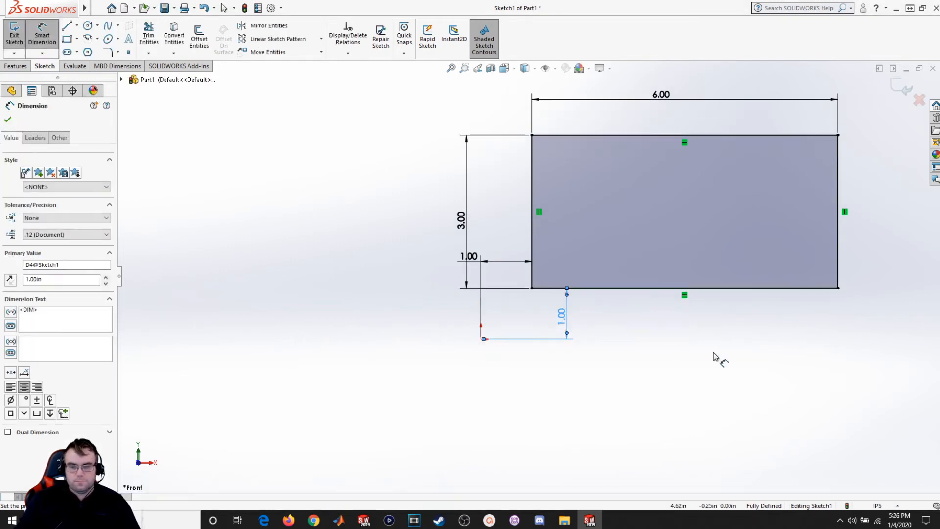
left_click(8, 121)
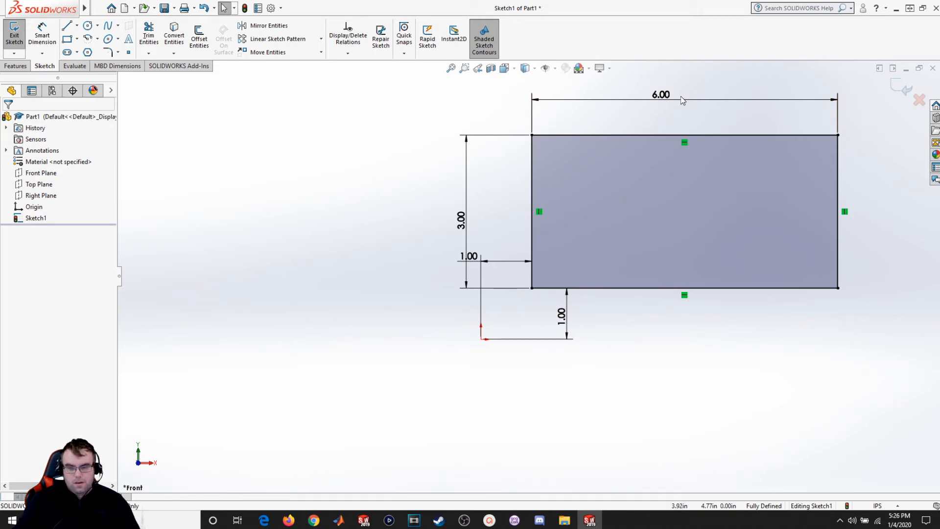
- Delete the rectangle with all its dimensions, and sketch a large circle centred on the origin
key("ctrl+a")
key("Delete")
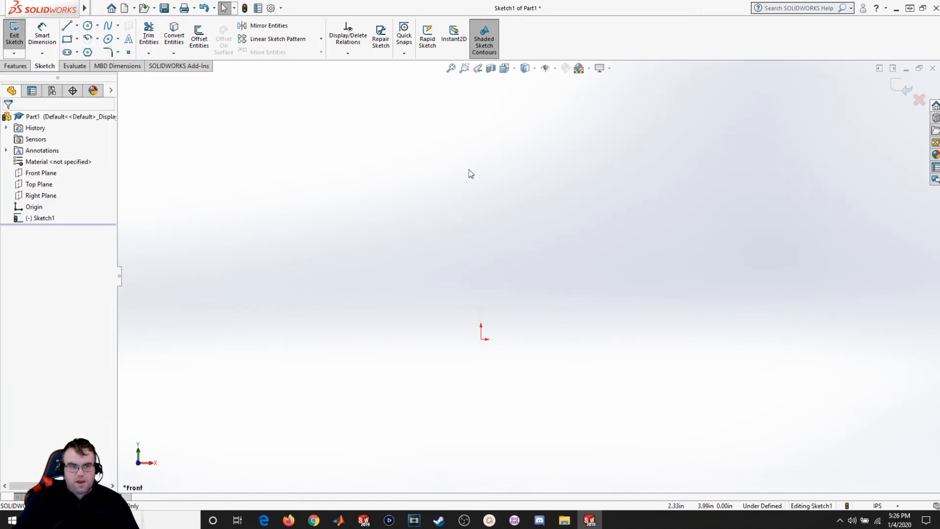
left_click(88, 26)
left_click(483, 338)
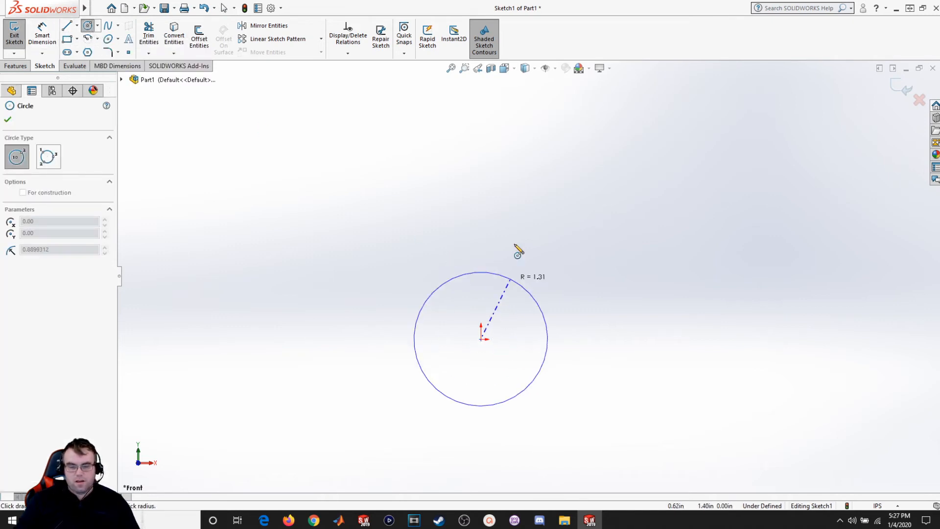
left_click(541, 174)
key("Escape")
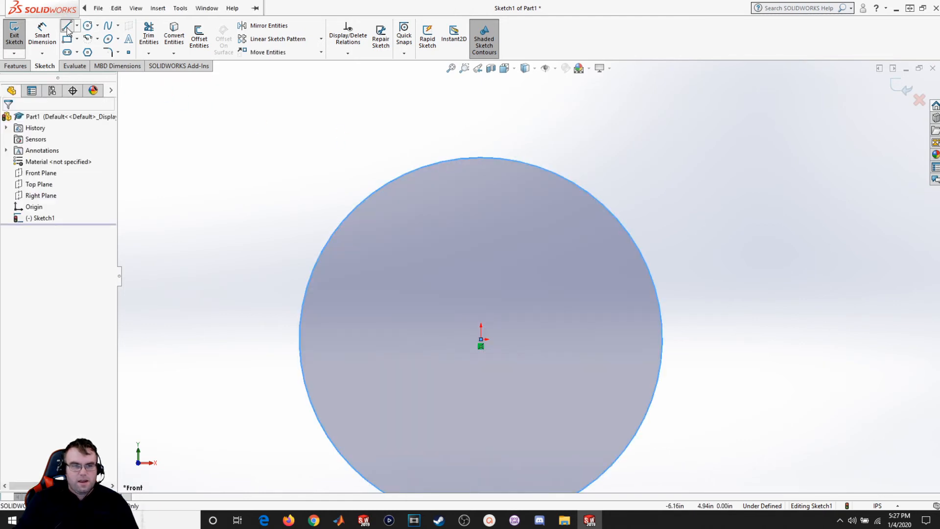
- Sketch a single horizontal line about 9.2 in long above the circle, without touching it
left_click(67, 26)
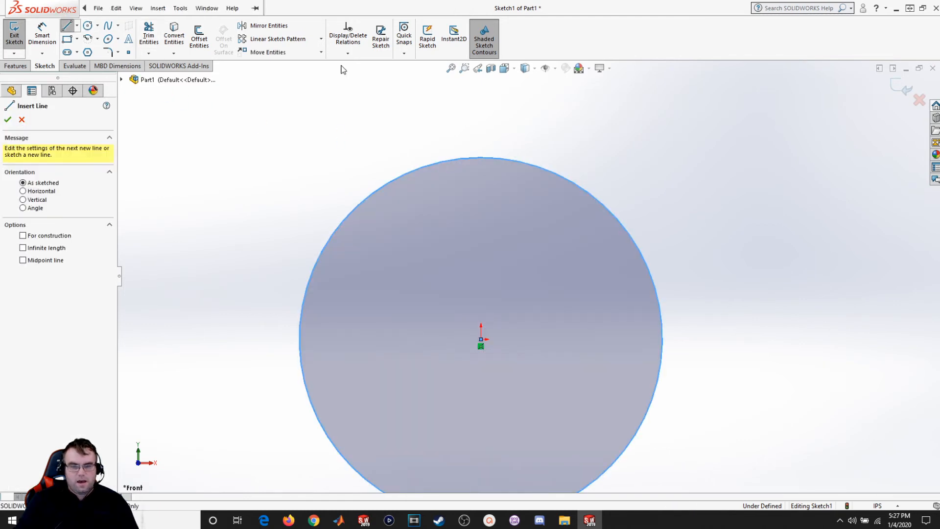
left_click(314, 104)
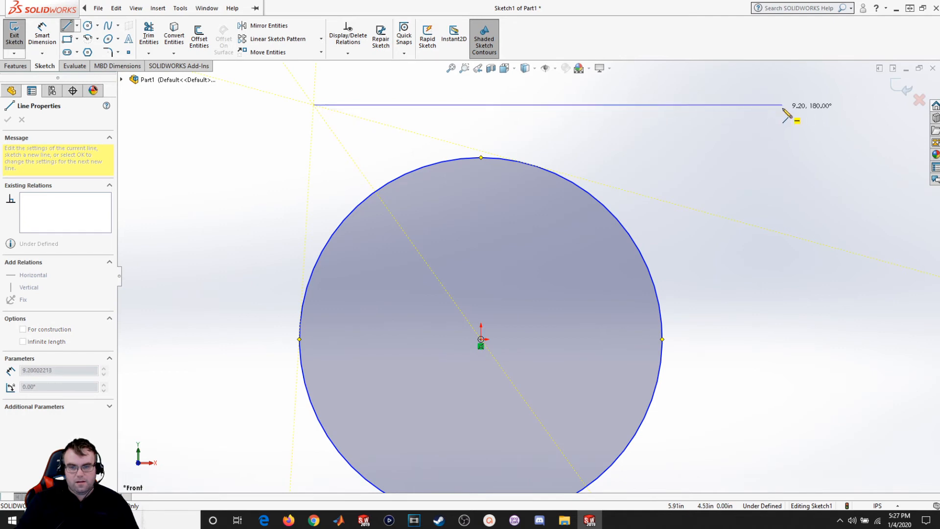
left_click(783, 104)
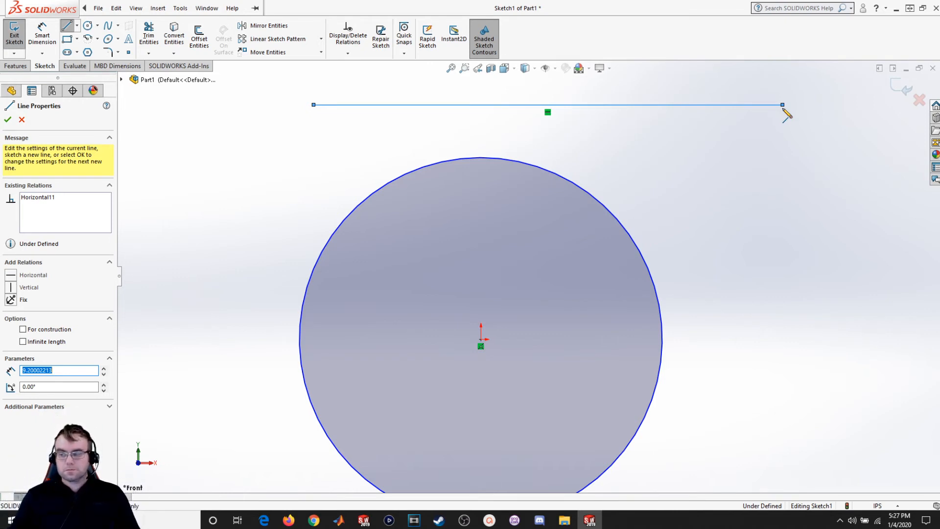
key("Escape")
key("Escape")
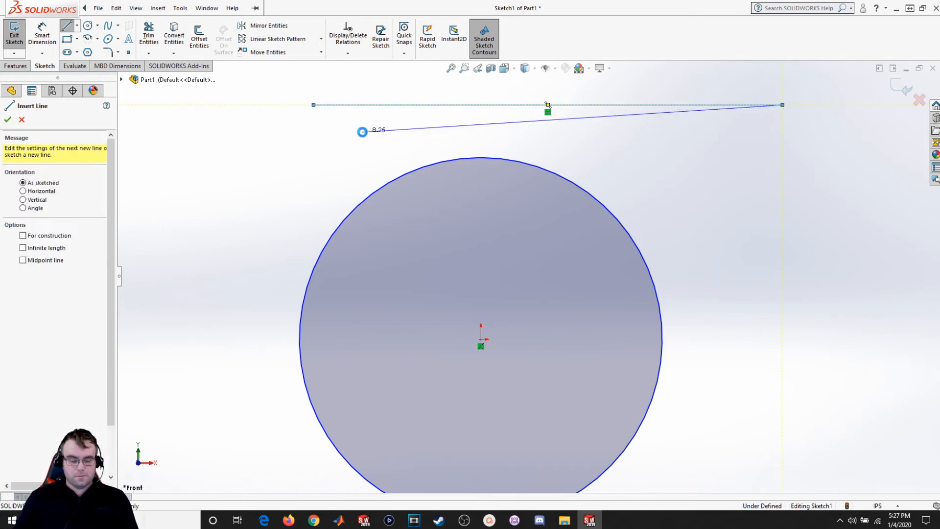
scroll(528, 274, "up", 5)
scroll(563, 343, "down", 3)
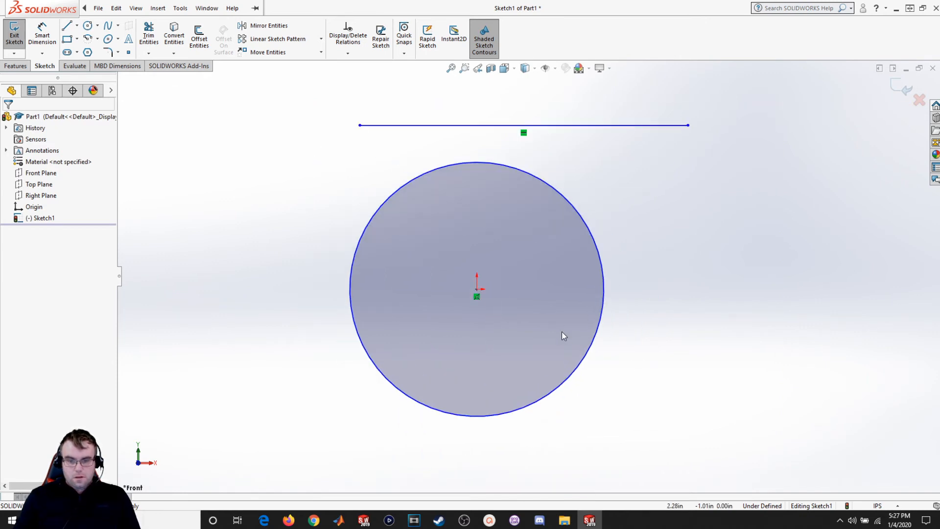
- Sketch a single horizontal line below the circle, without touching it and extending past the circle's right side
left_click(67, 25)
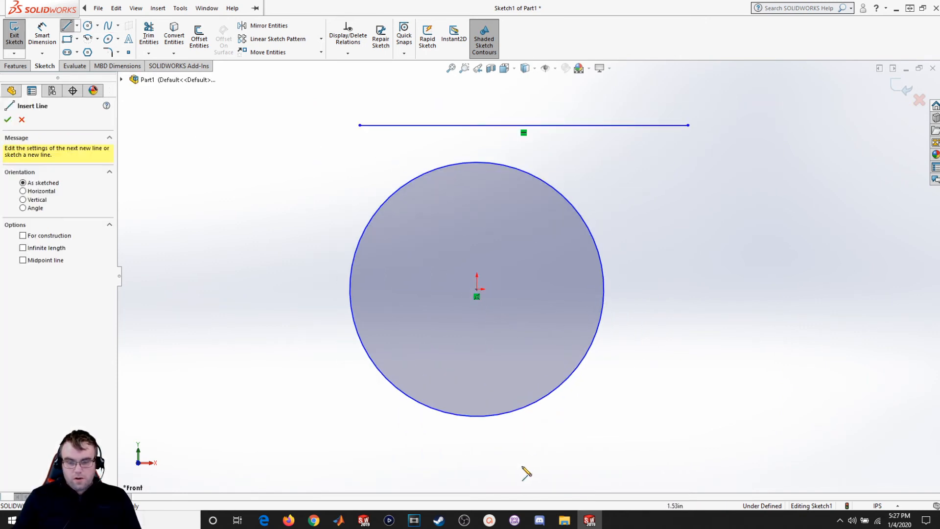
left_click(410, 440)
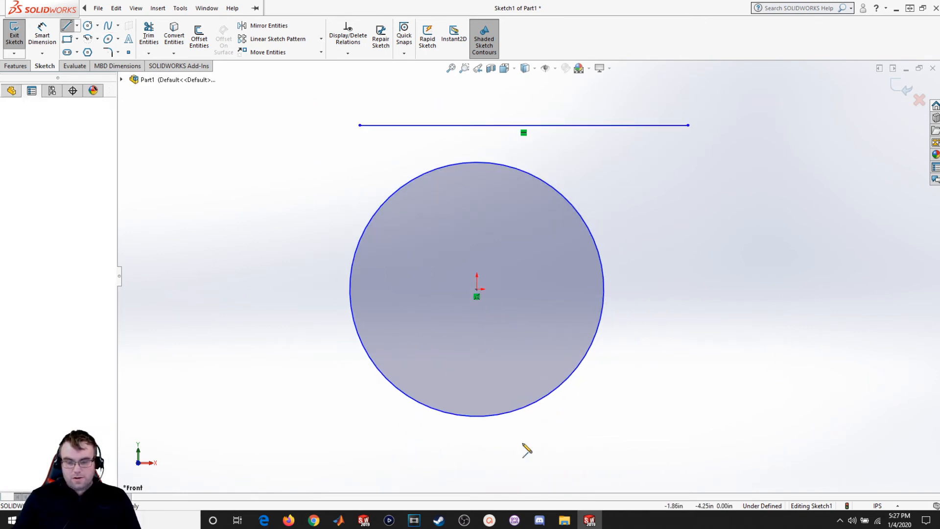
left_click(762, 441)
key("Escape")
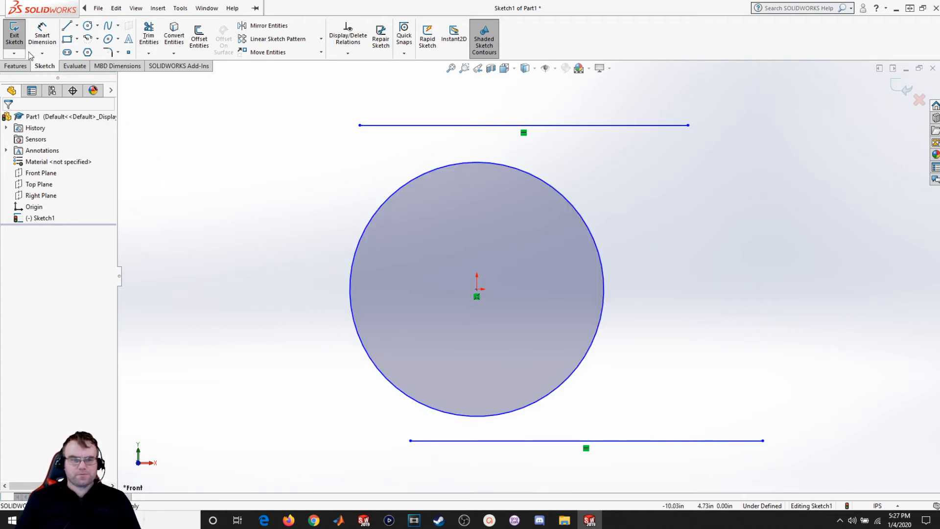
- Dimension the circle's diameter as 7 in
left_click(42, 35)
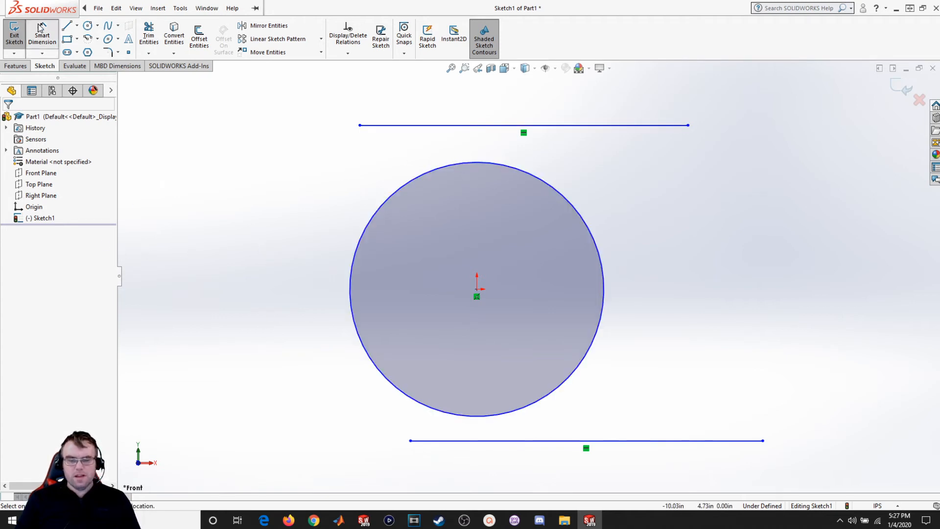
left_click(415, 182)
left_click(445, 238)
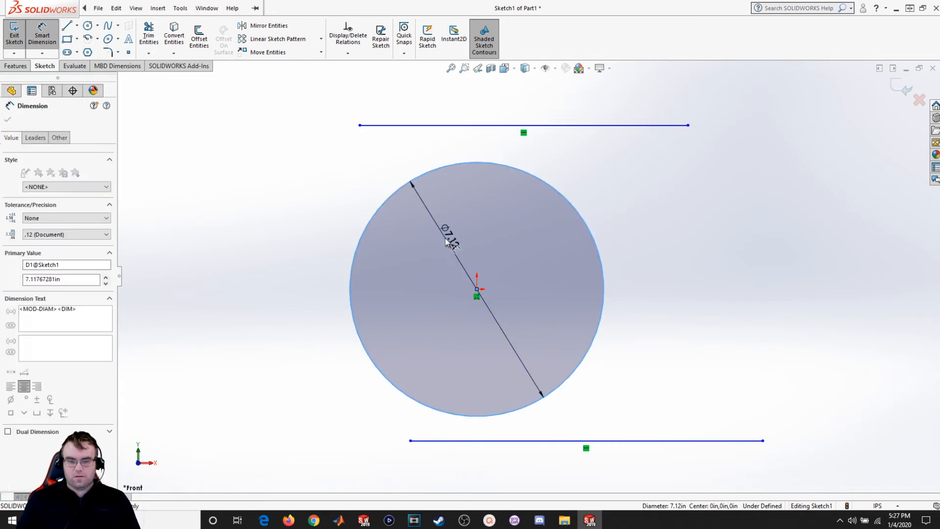
type("7.11767281in")
key("Return")
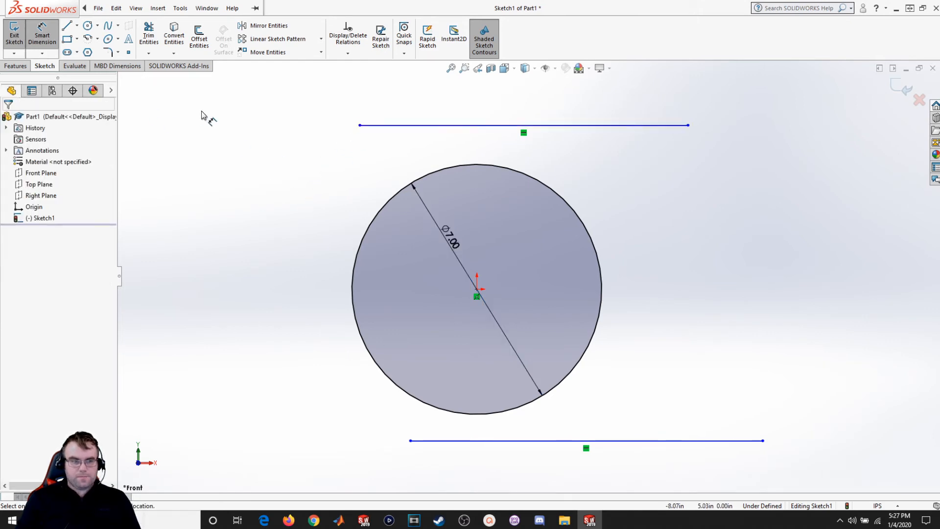
left_click(53, 31)
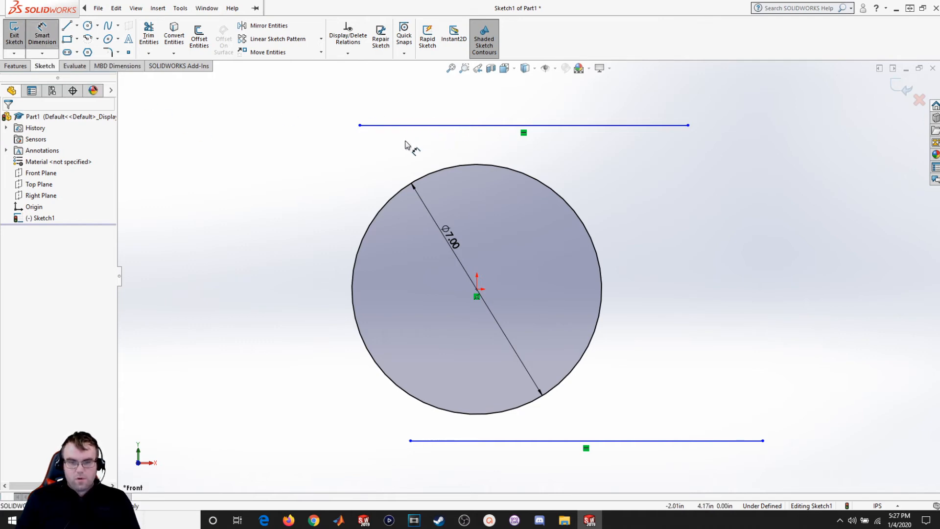
key("Escape")
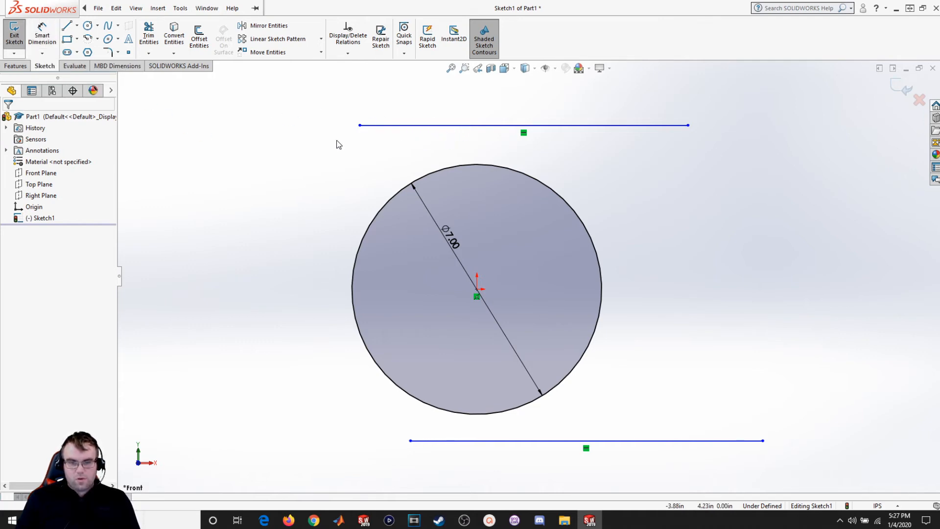
- Add a tangent relation between the upper horizontal line and the circle
left_click(448, 126)
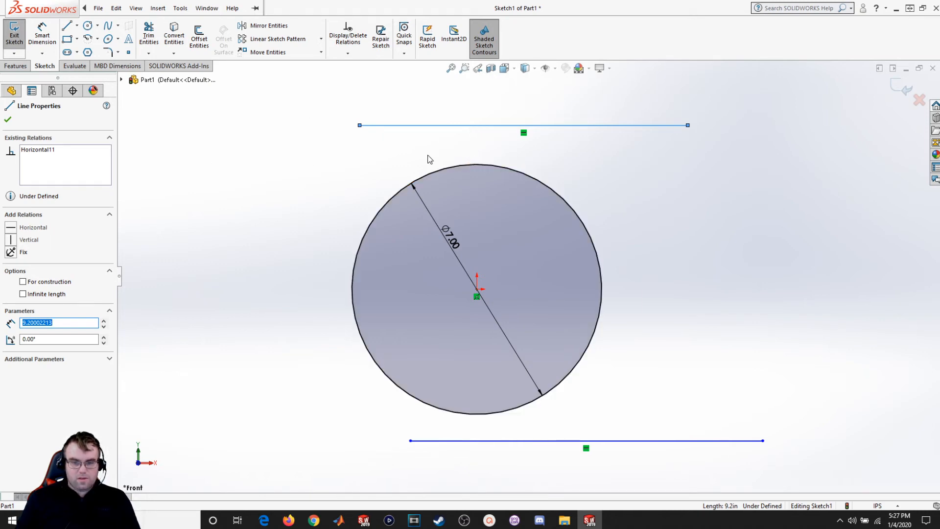
key("Escape")
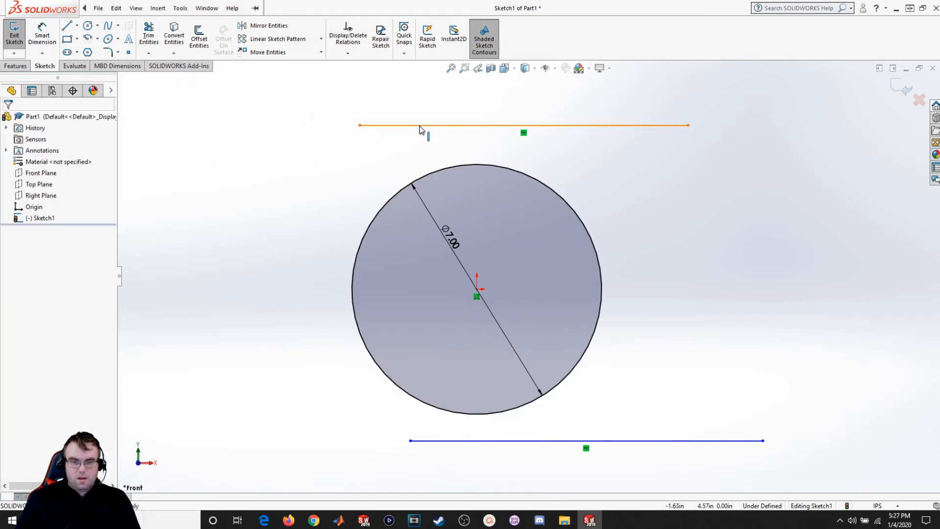
left_click(420, 126)
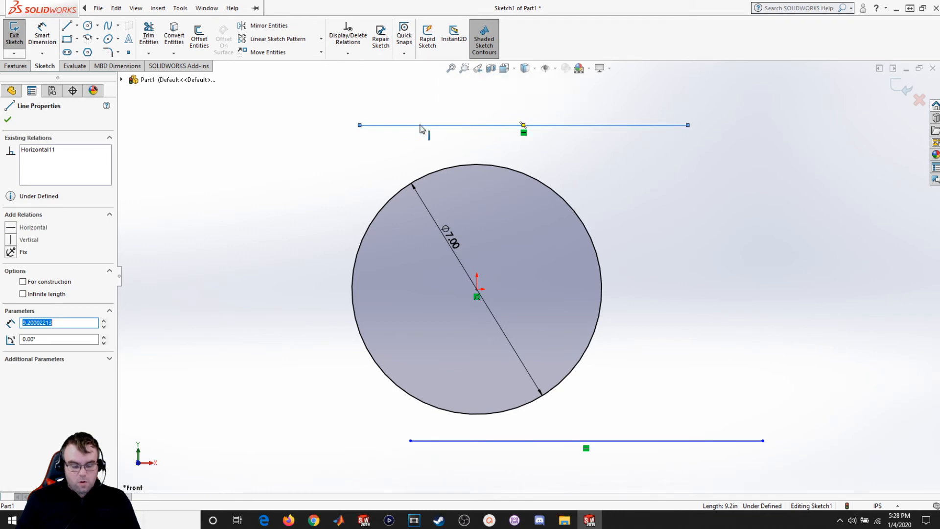
left_click(445, 169, "ctrl")
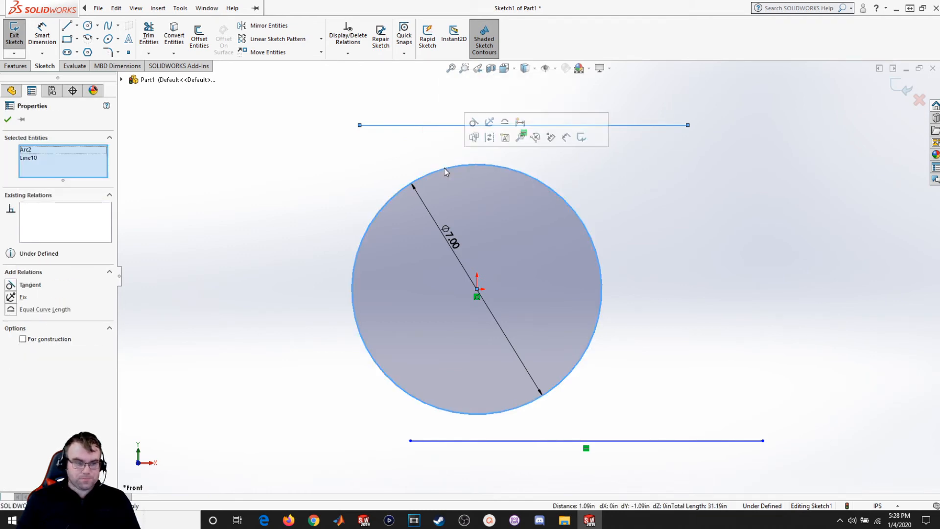
left_click(10, 285)
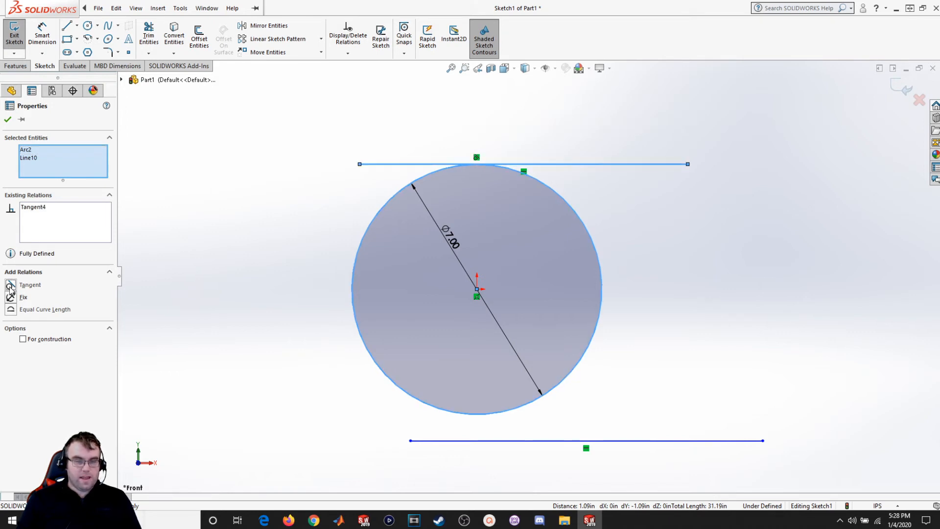
left_click(250, 200)
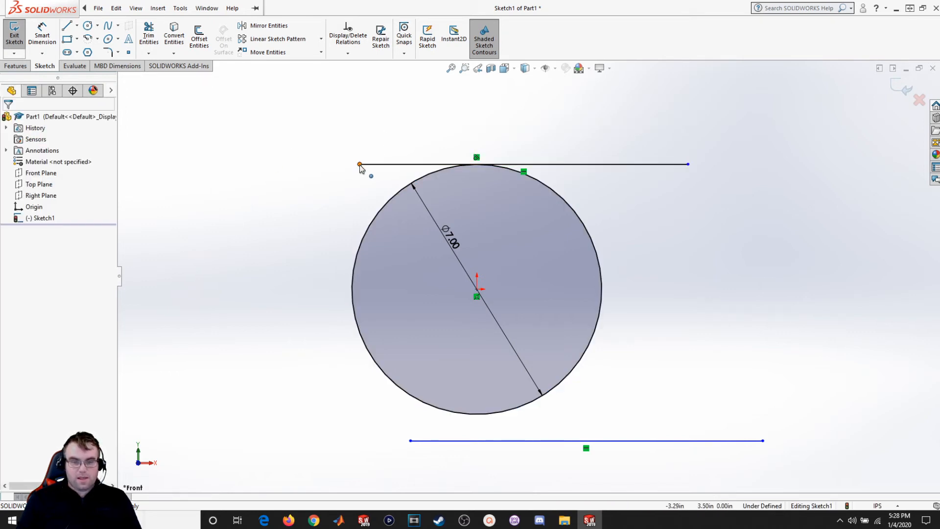
- Move the upper line's left endpoint onto the circle's topmost point, vertically aligned with the origin
mouse_move(360, 164)
left_mouse_down()
mouse_move(325, 204)
mouse_move(333, 189)
mouse_move(362, 182)
left_mouse_up()
left_click(290, 217)
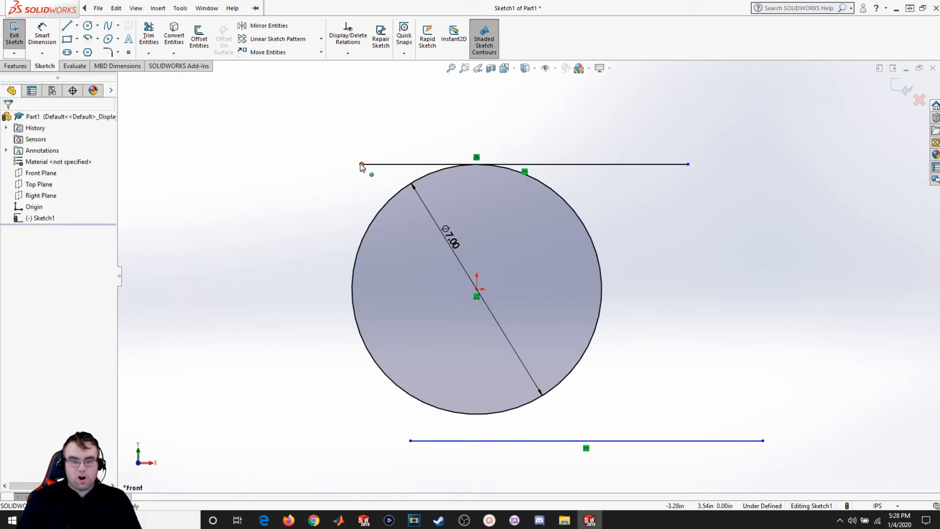
left_click_drag(361, 165, 478, 174)
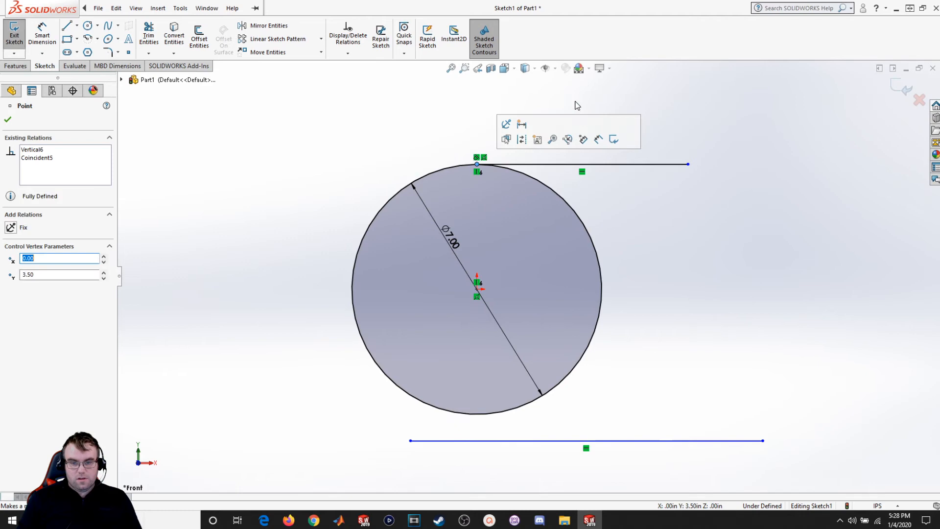
left_click(388, 105)
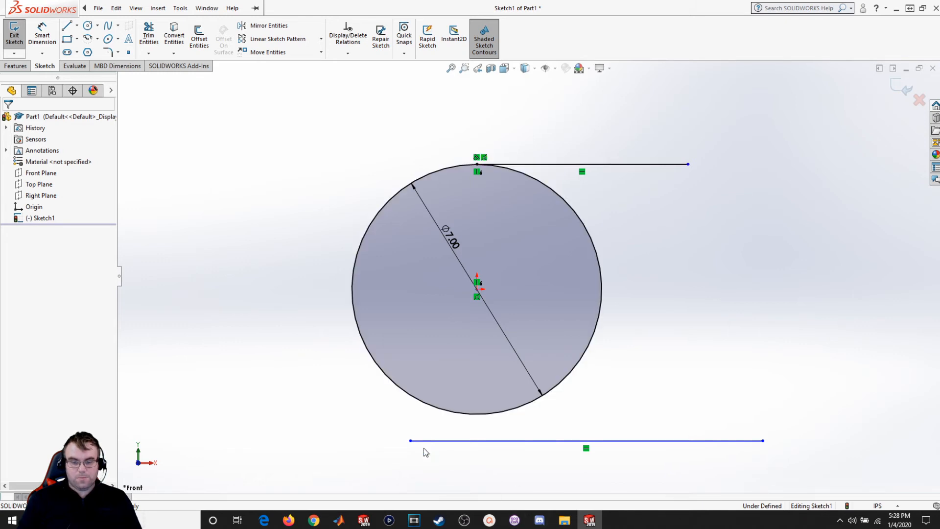
- Move the lower line's left endpoint onto the circle's bottommost point, and make the line tangent to the circle
left_click_drag(411, 440, 477, 419)
left_click(539, 414)
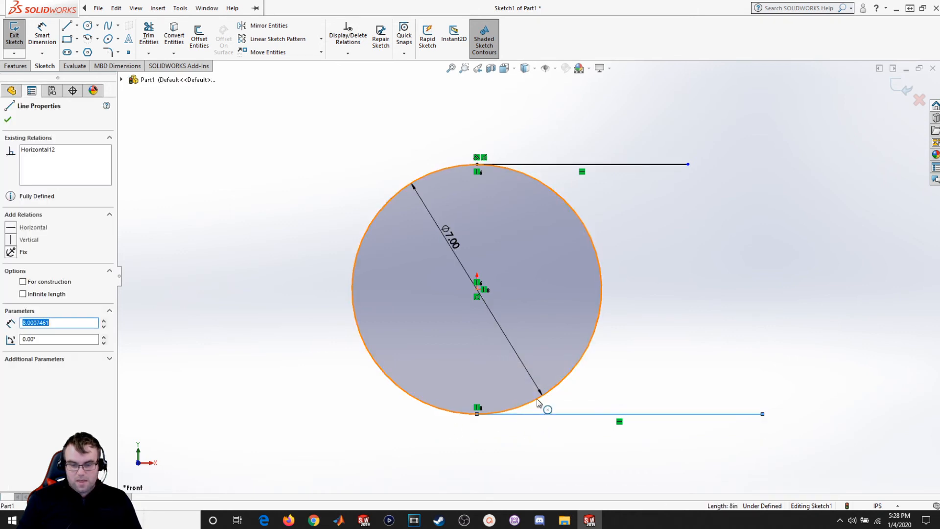
left_click(533, 397, "ctrl")
left_click(13, 284)
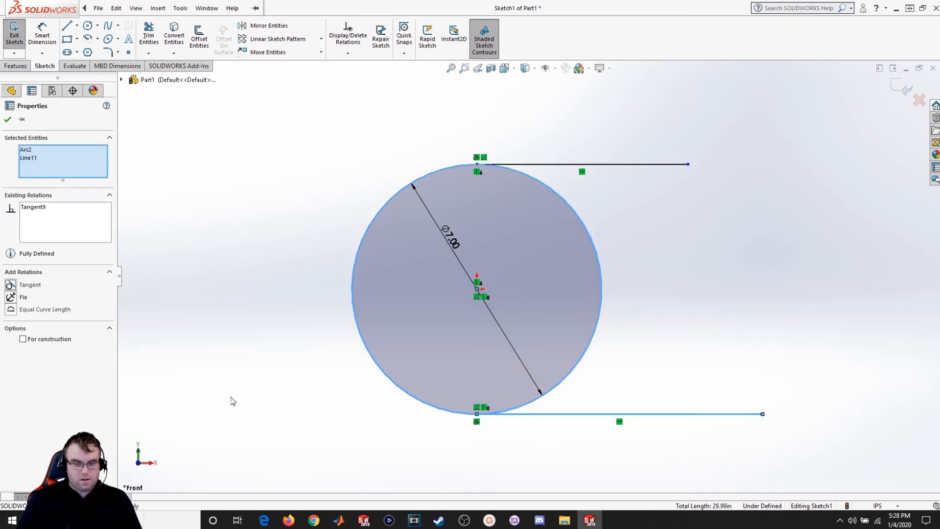
left_click(161, 453)
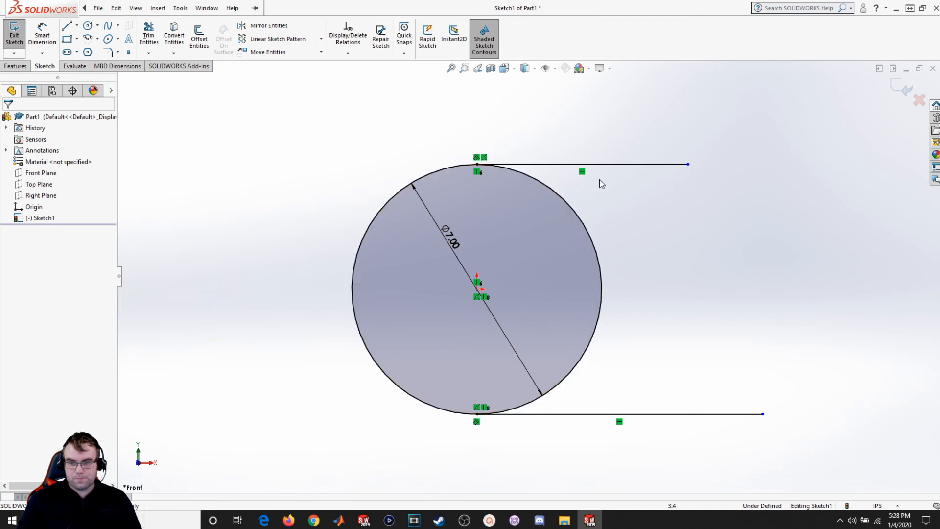
- Sketch a line joining the right endpoints of the upper and lower horizontal lines
left_click(67, 25)
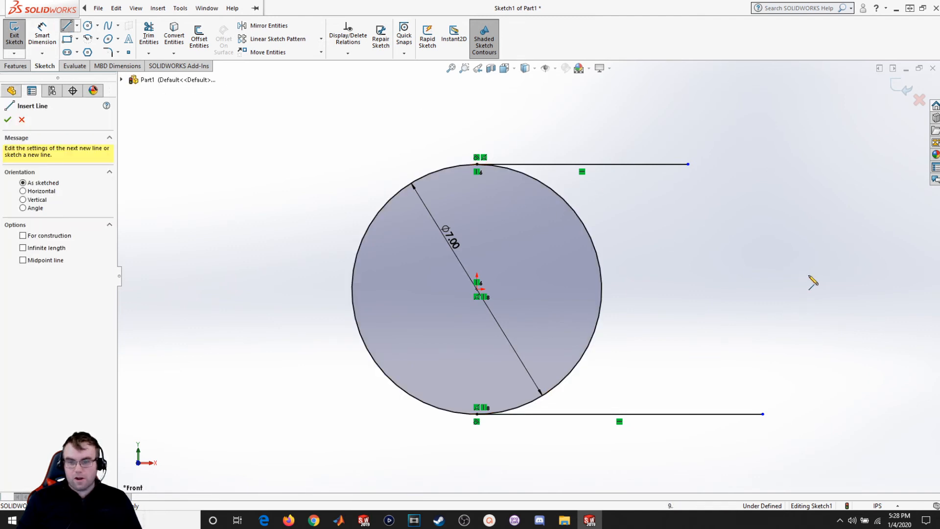
left_click(688, 164)
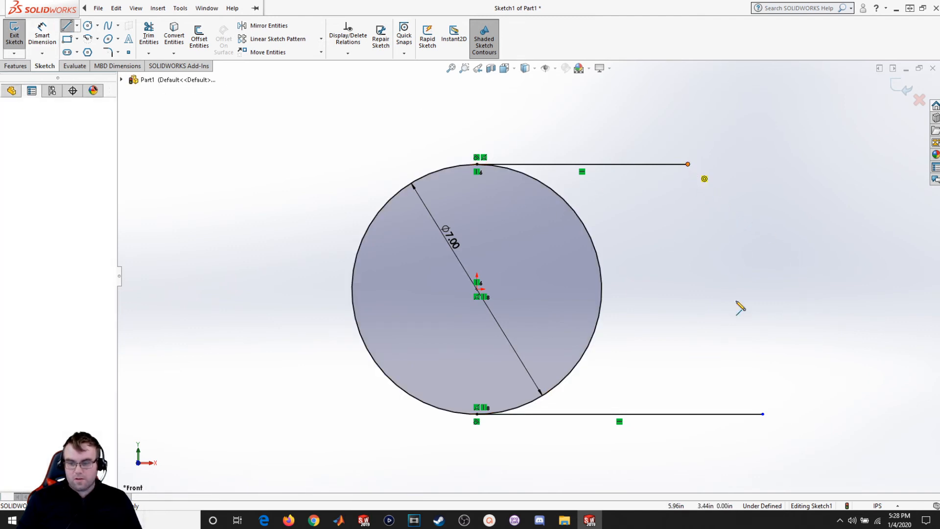
left_click(762, 413)
key("Escape")
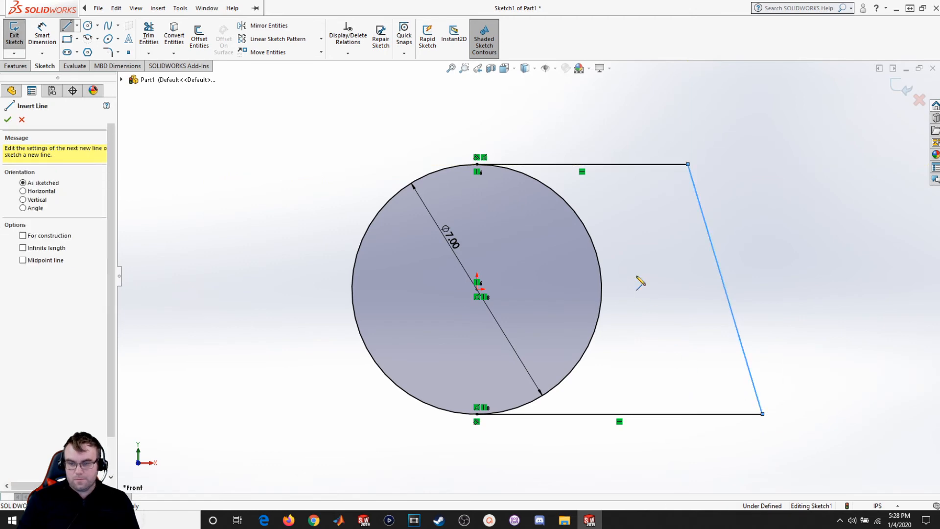
- Trim away the right half of the circle between the two tangent points
left_click(148, 34)
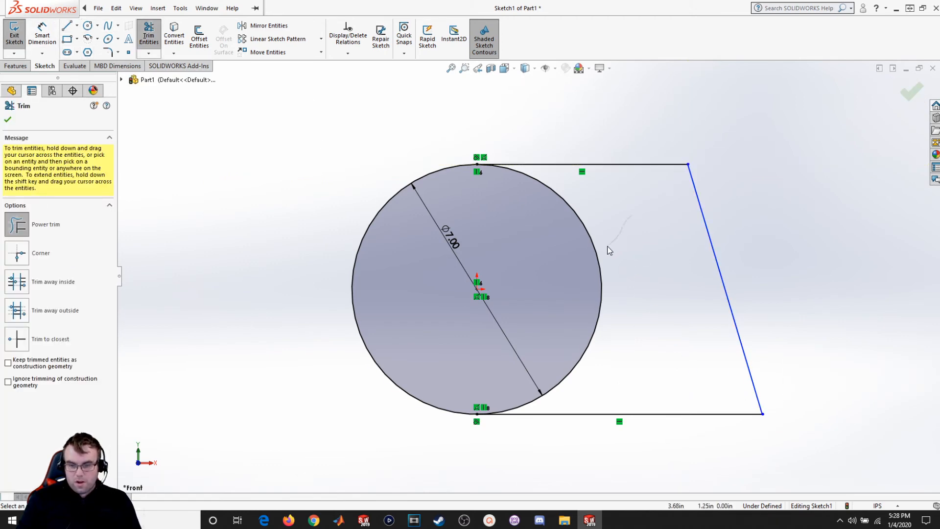
left_click_drag(609, 251, 590, 266)
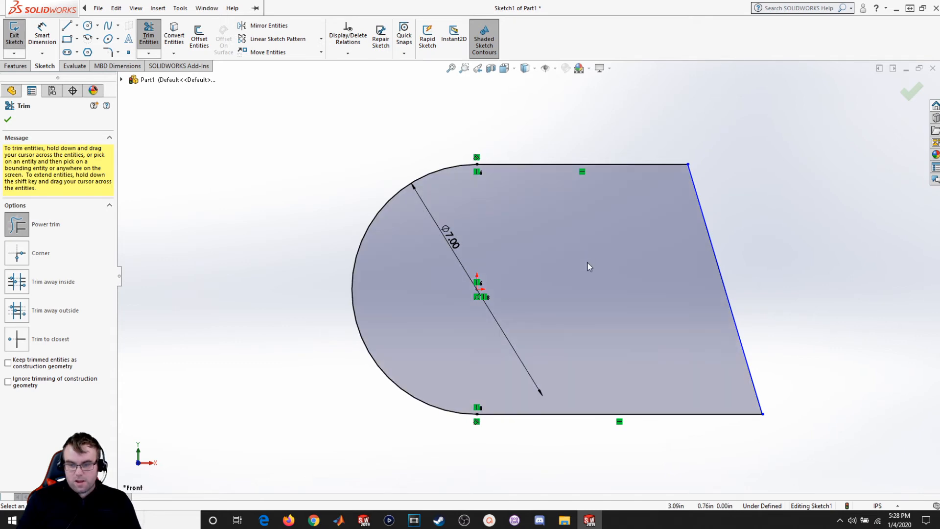
left_click(8, 121)
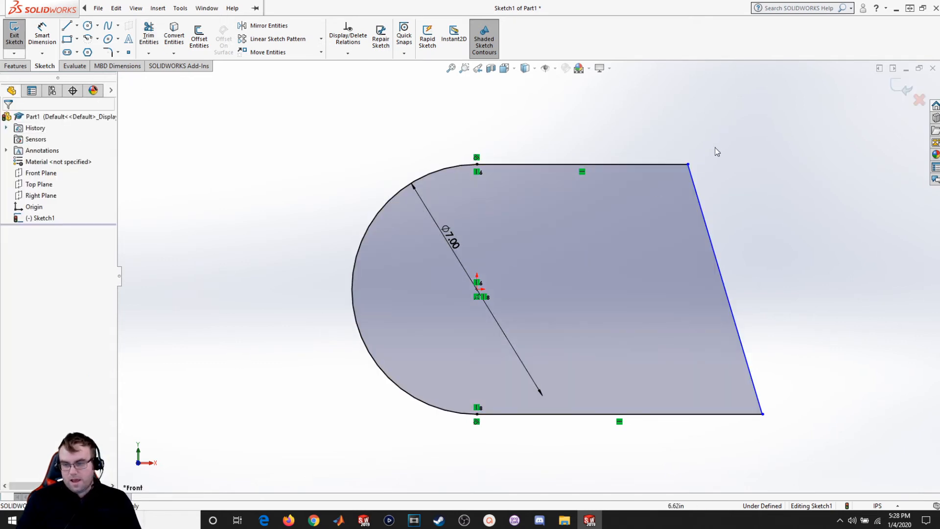
- Shorten the lower line by moving its free endpoint inward, and stretch the upper line to about 7.2 in
mouse_move(769, 416)
left_mouse_down()
mouse_move(653, 400)
mouse_move(715, 354)
mouse_move(654, 317)
mouse_move(664, 315)
left_mouse_up()
left_click(684, 116)
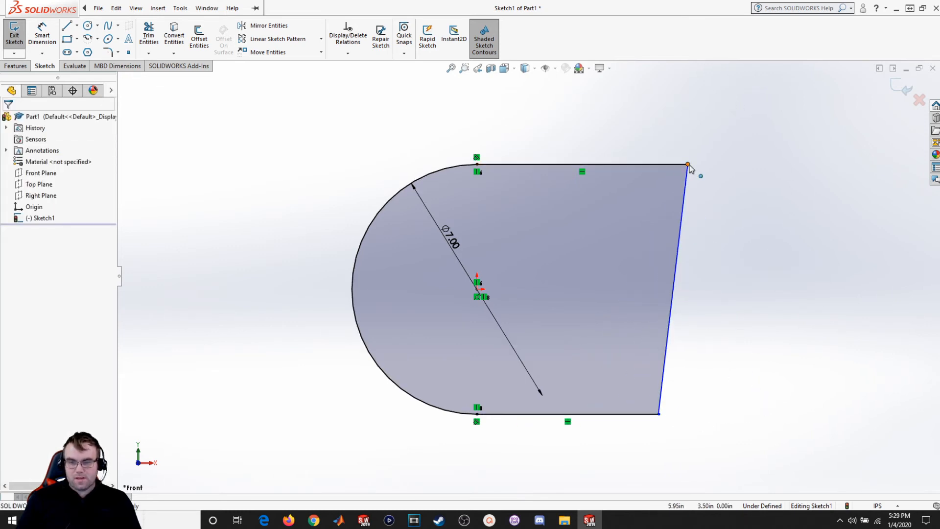
left_click_drag(688, 164, 735, 164)
left_click(778, 261)
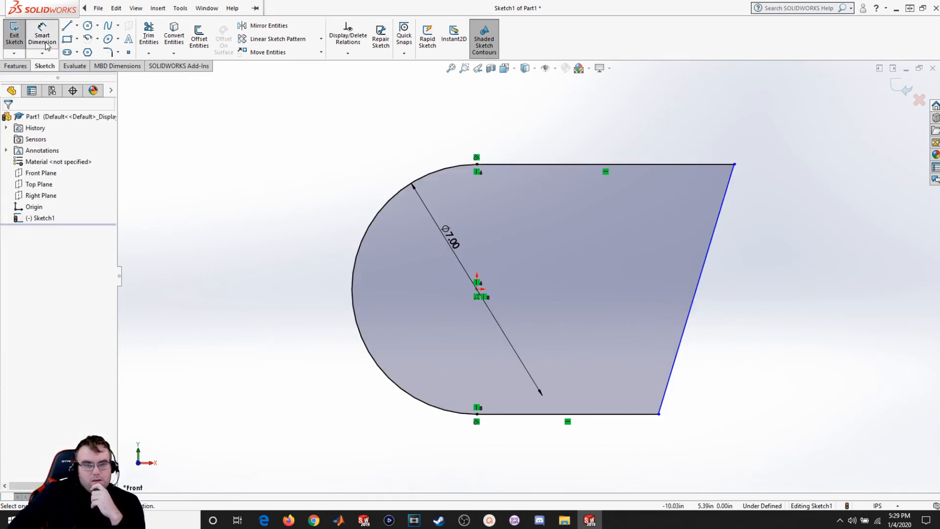
- Dimension the upper horizontal line's length as 7 in
left_click(180, 8)
left_click(439, 119)
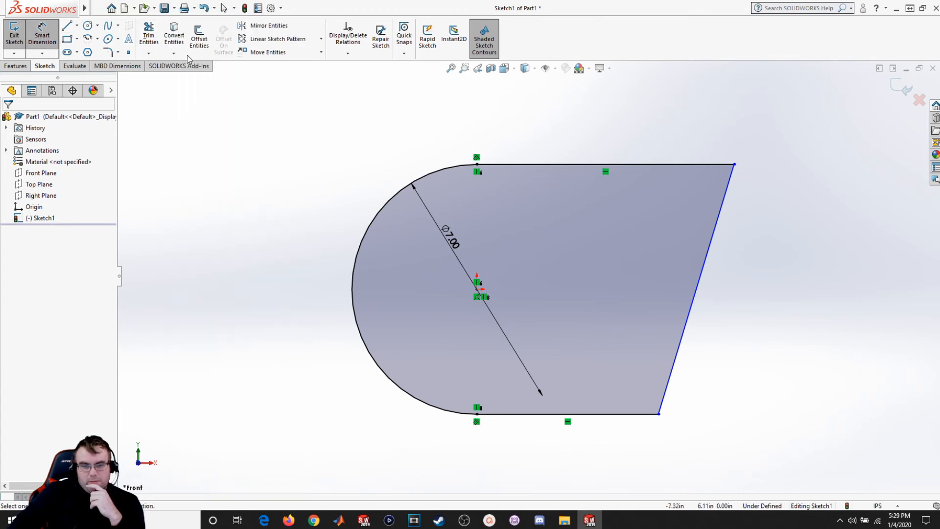
left_click(52, 31)
left_click(597, 165)
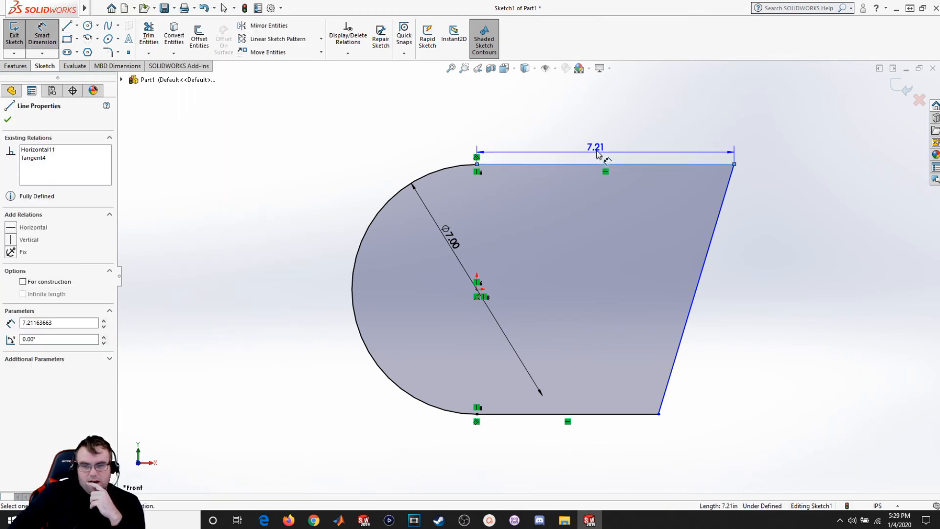
left_click(596, 137)
type("7.00in")
key("Return")
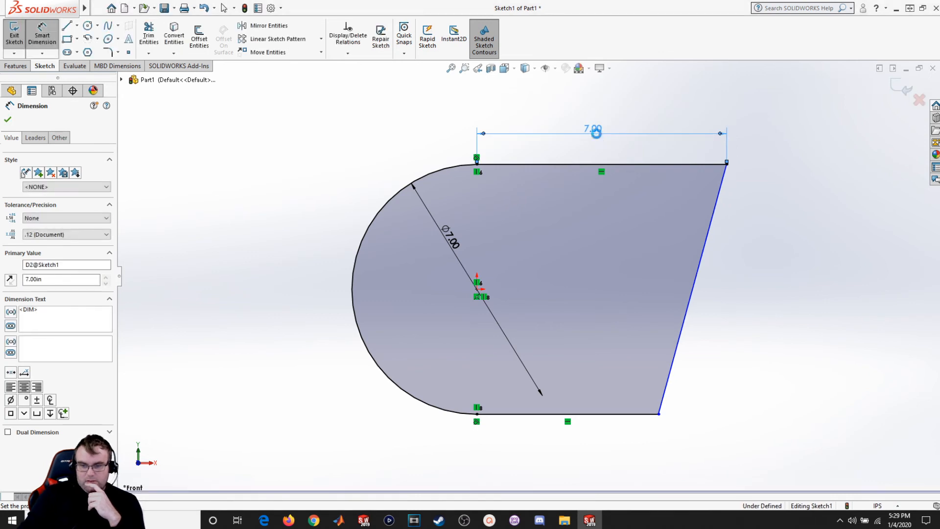
left_click(8, 120)
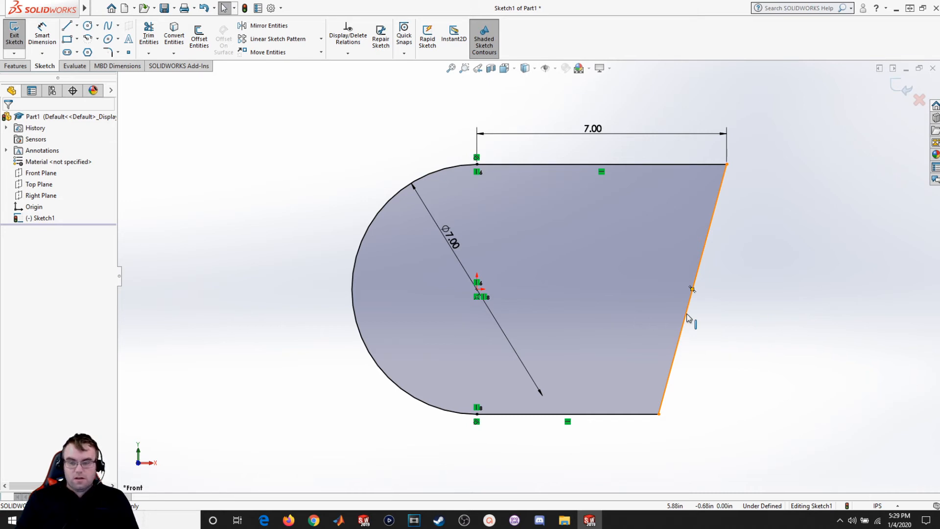
- Add a perpendicular relation between the slanted closing line and the upper horizontal line
left_click(715, 215)
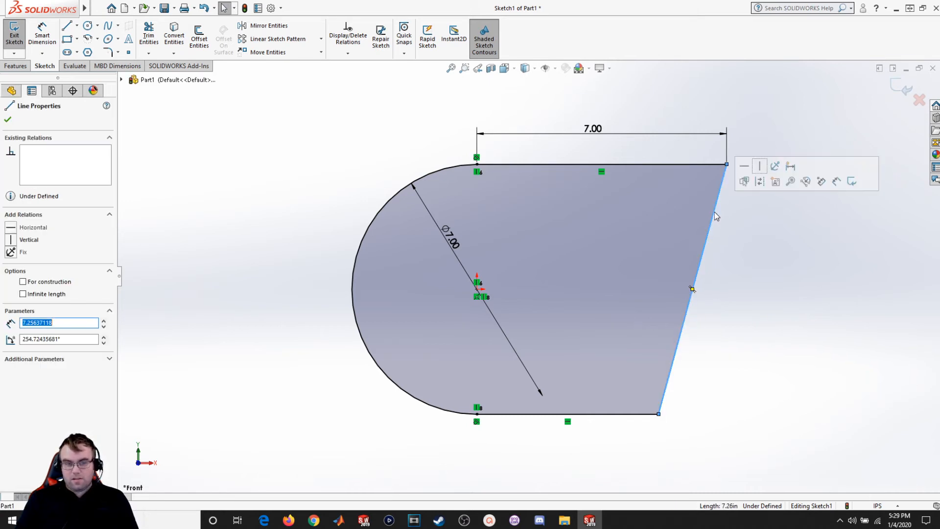
left_click(634, 172, "ctrl")
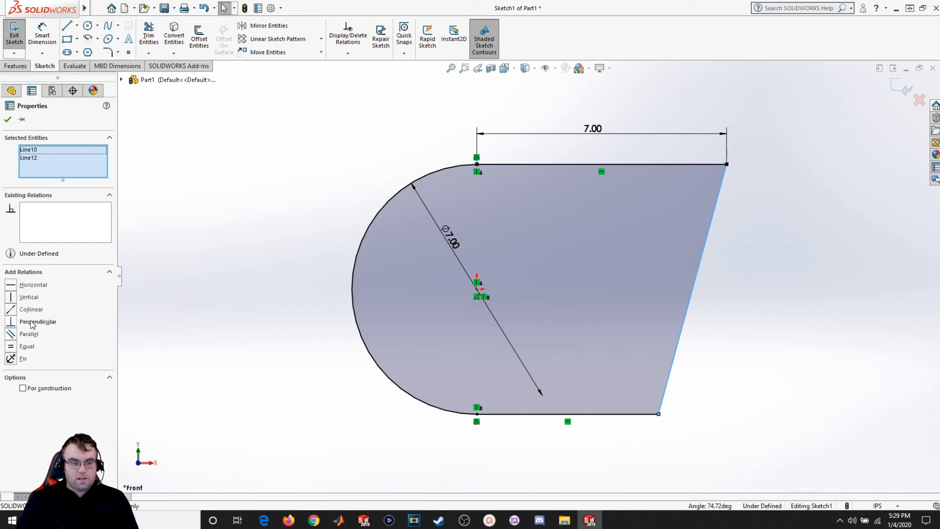
left_click(30, 323)
left_click(210, 325)
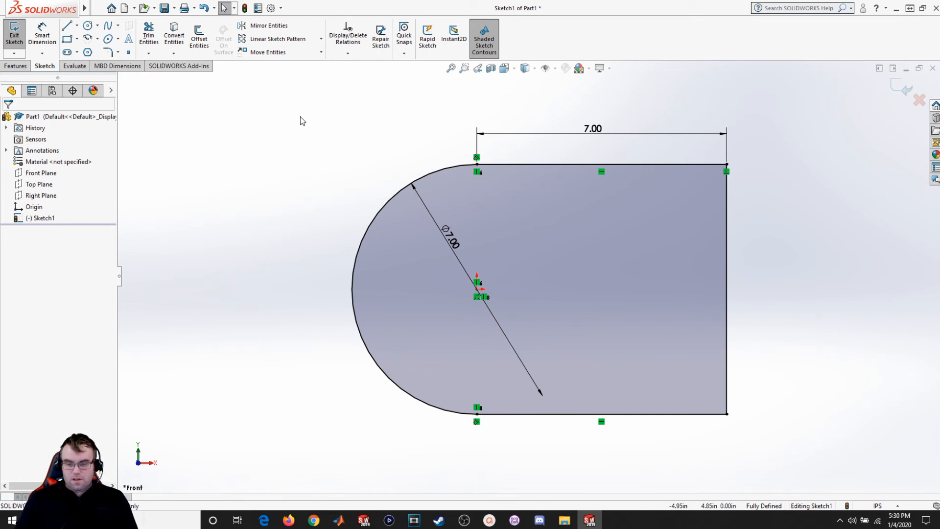
- Delete all geometry and dimensions of the rounded closed profile from the sketch
key("ctrl+a")
key("Delete")
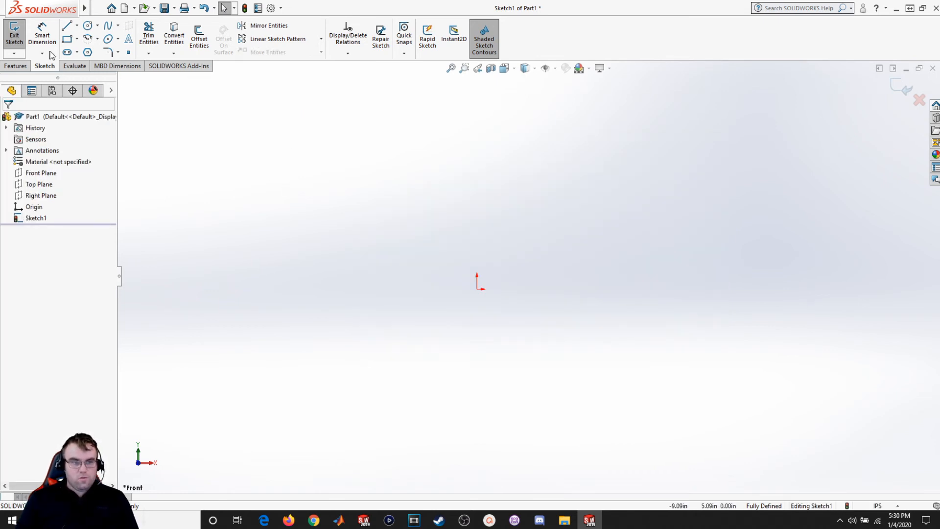
- Sketch a horizontal line about 5.35 in long from the origin, continued by a line about 5.9 in long rising at 45°
left_click(66, 27)
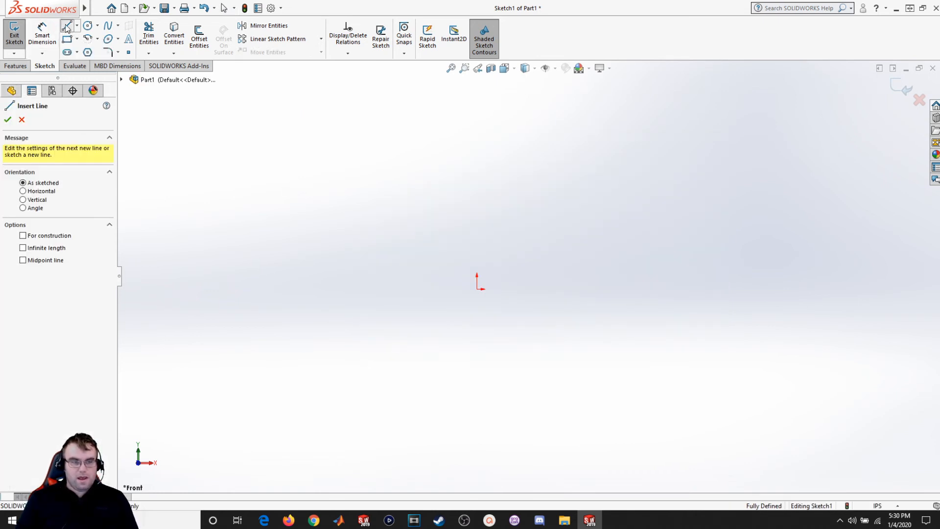
left_click(479, 290)
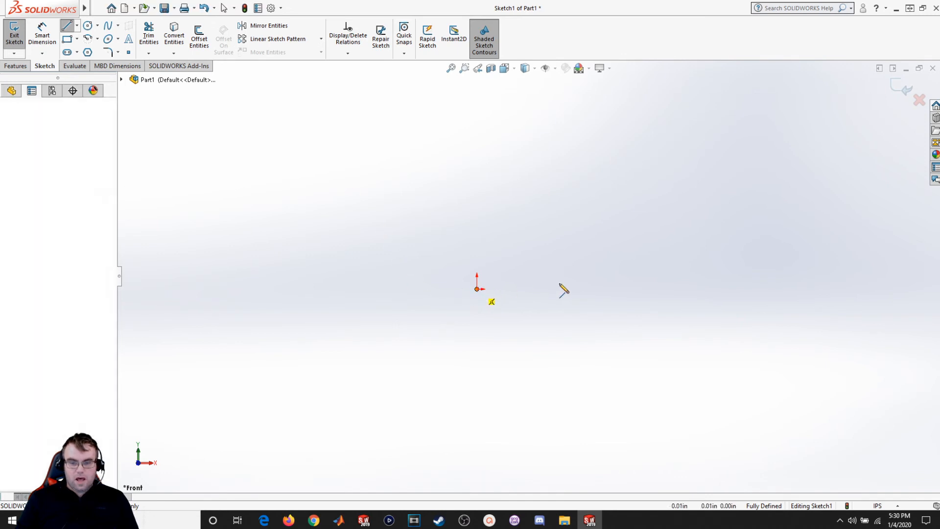
left_click(667, 290)
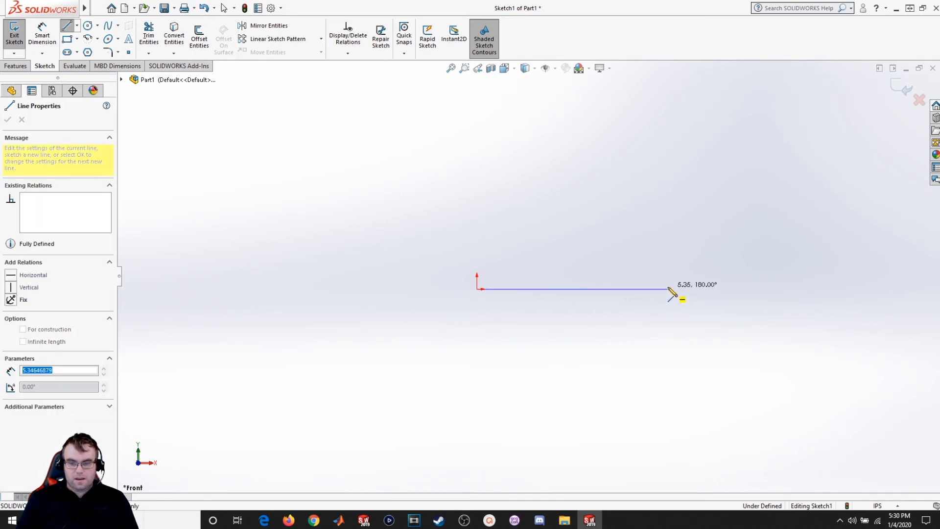
left_click(817, 141)
key("Escape")
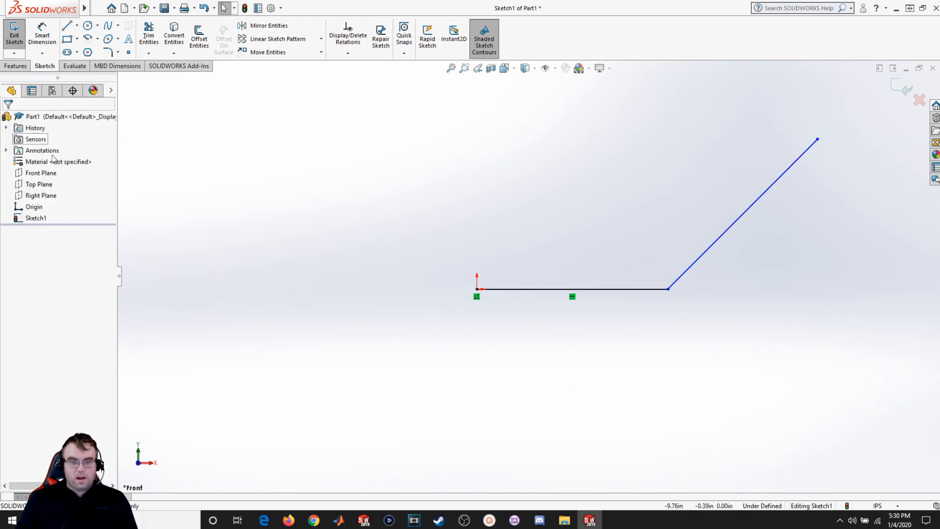
- Dimension the horizontal line and the slanted line at 5 in long each
left_click(53, 38)
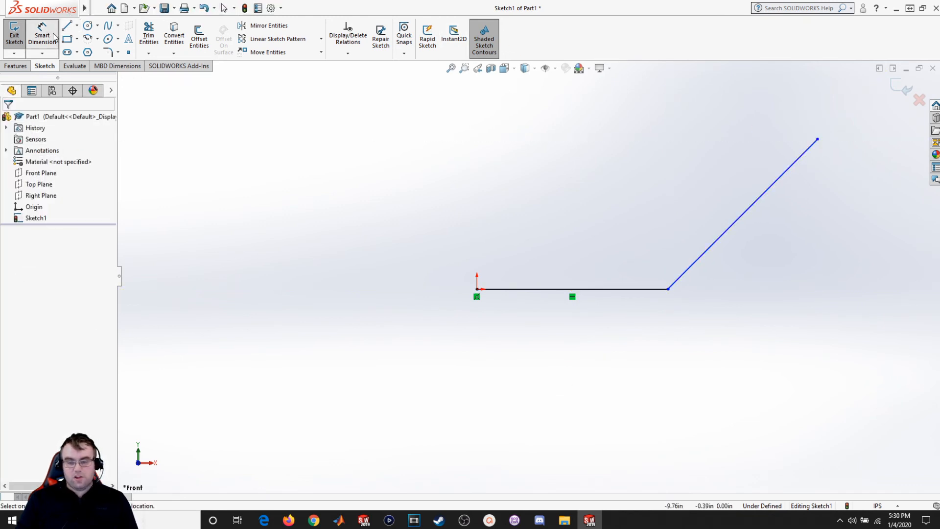
left_click(558, 289)
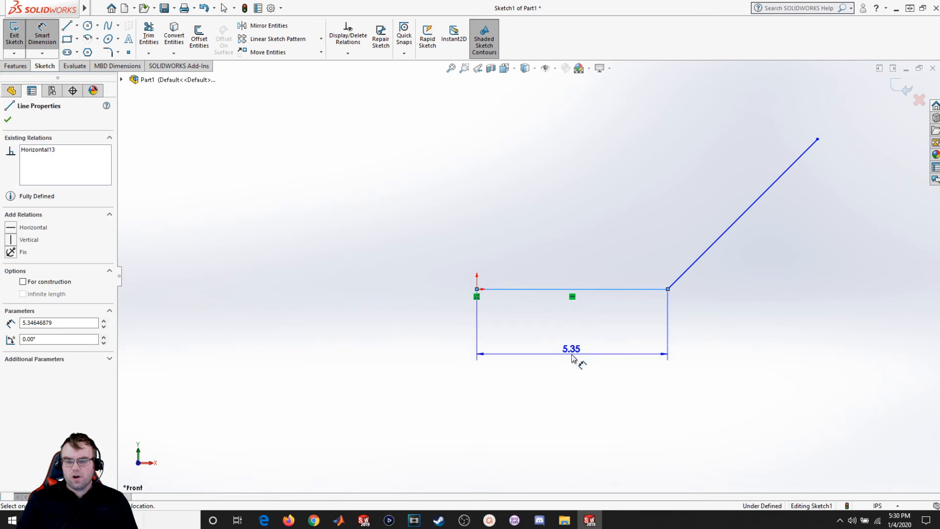
left_click(571, 354)
type("5.00in")
key("Return")
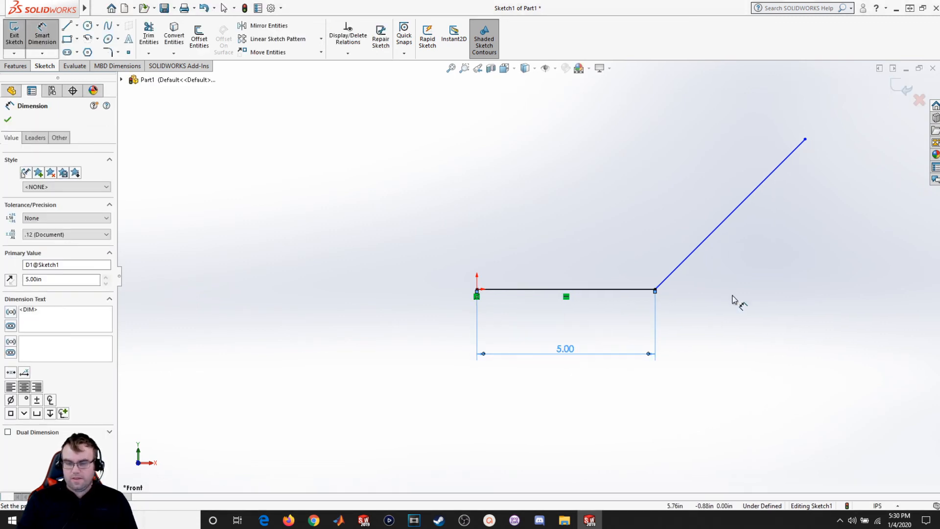
left_click(735, 241)
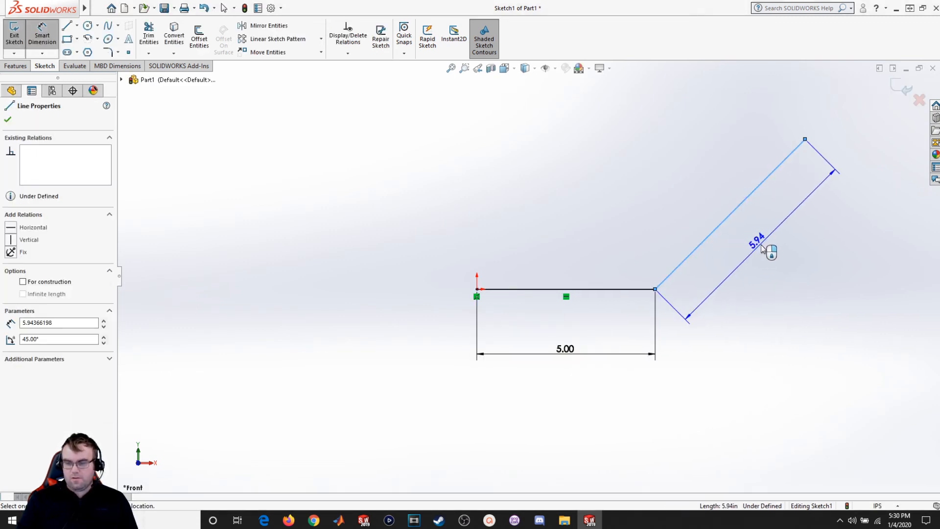
left_click(763, 250)
type("5.00in")
key("Return")
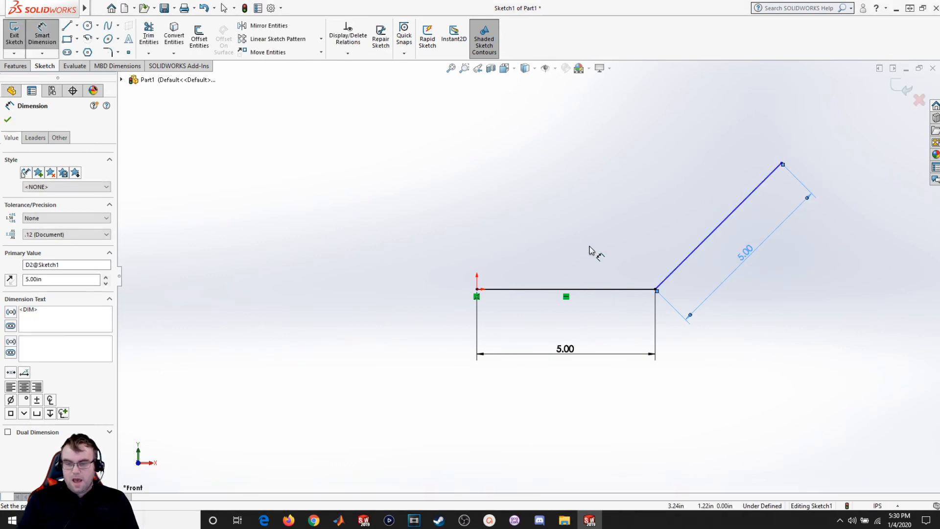
- Dimension the angle between the horizontal and slanted lines as 150°
left_click(608, 289)
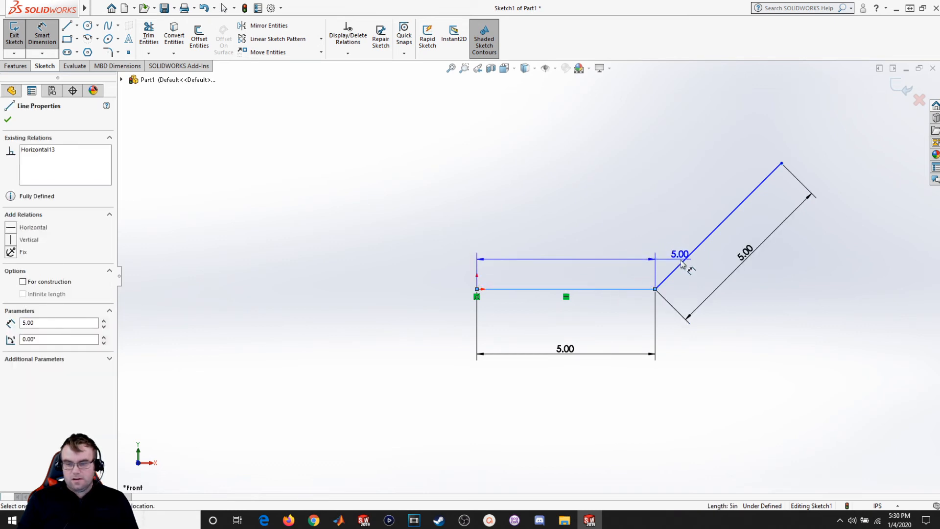
left_click(685, 260)
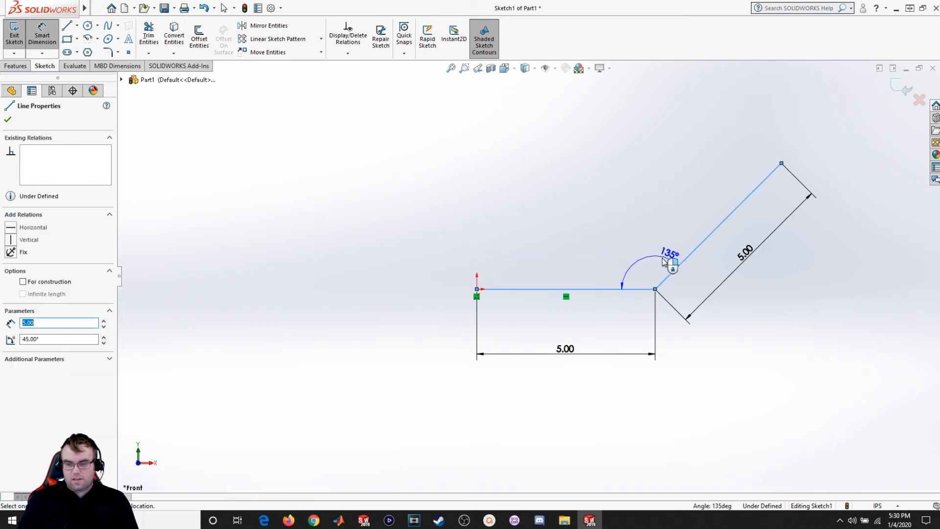
left_click(626, 257)
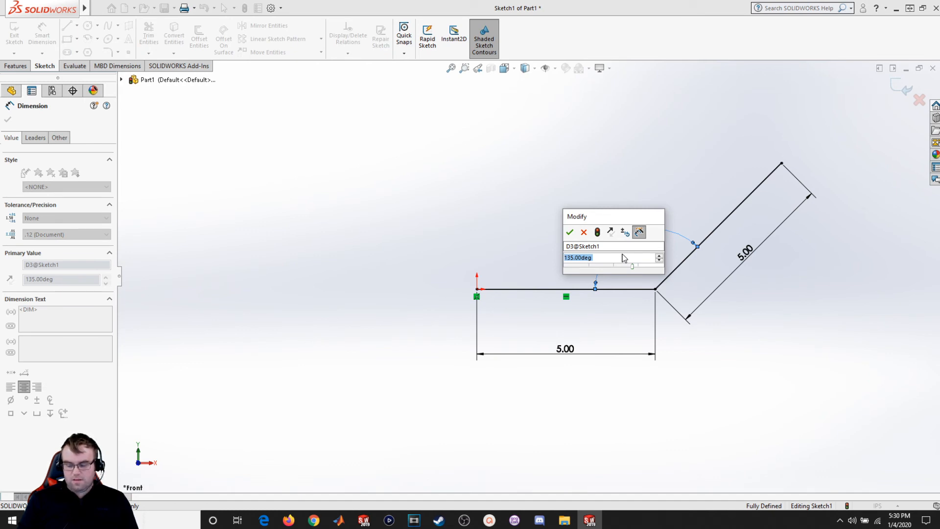
type("150")
key("Return")
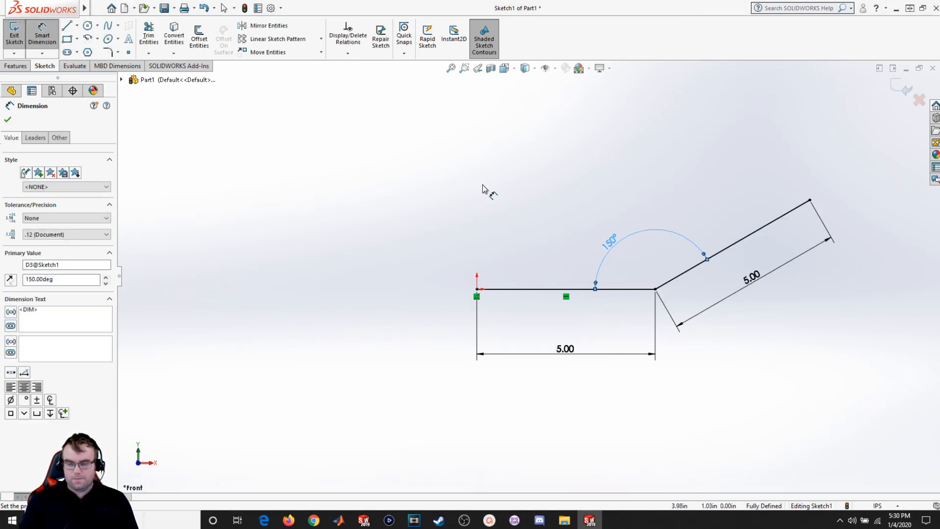
left_click(8, 119)
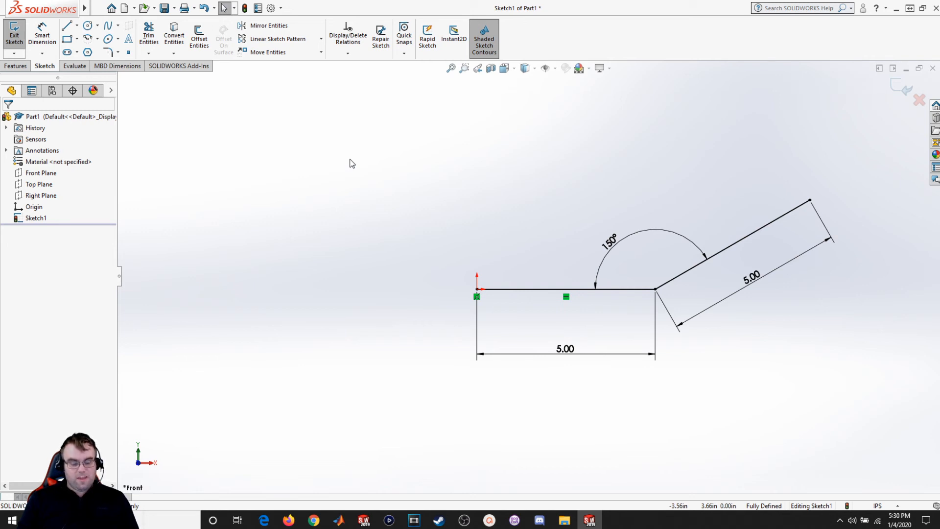
- Delete the two connected lines together with their length and angle dimensions
key("ctrl+a")
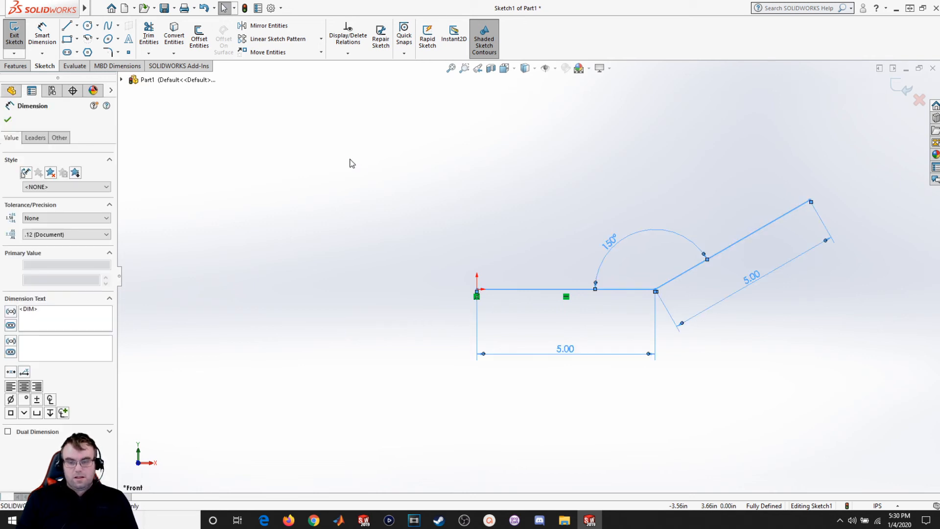
key("Delete")
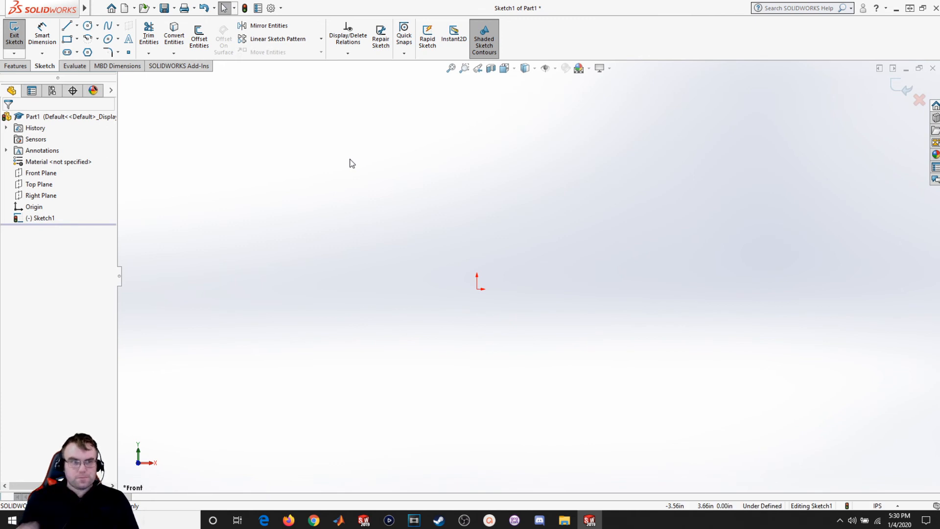
- Draw a vertical centerline about 8.1 in long passing through the origin
left_click(77, 28)
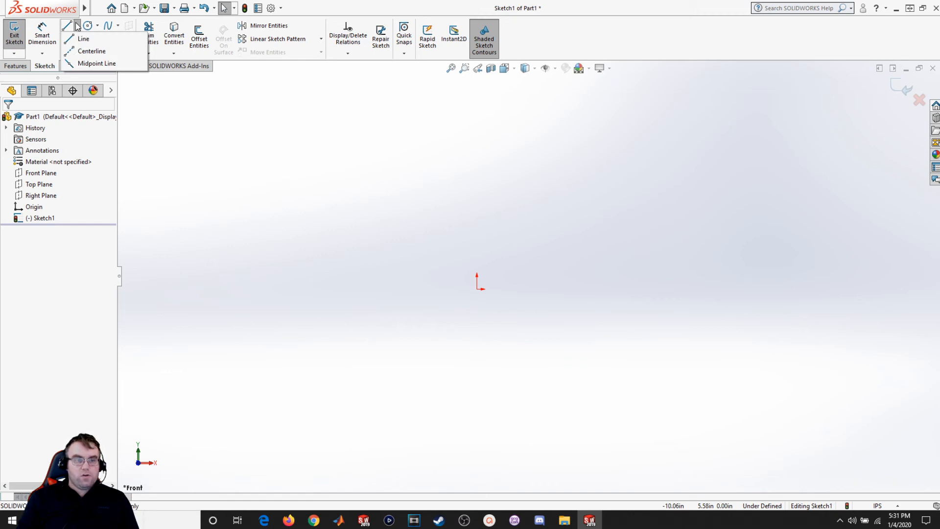
left_click(87, 53)
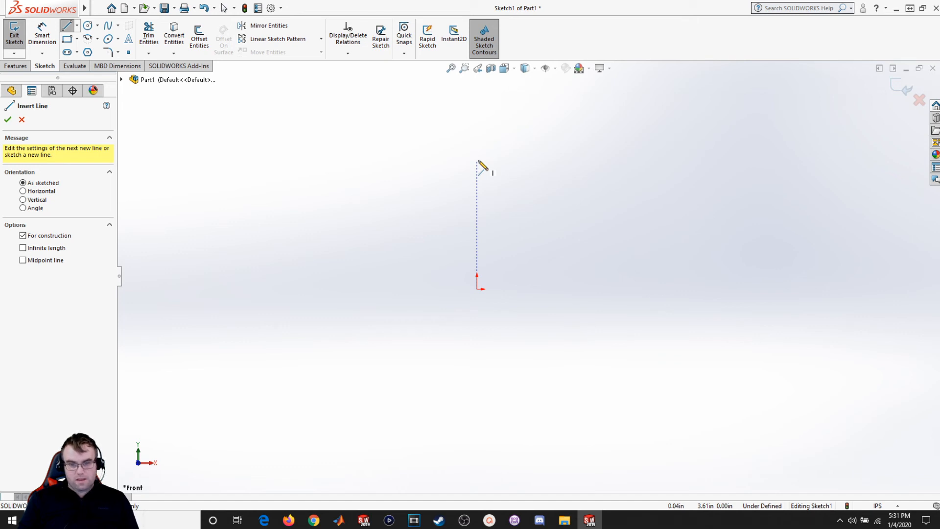
left_click(477, 162)
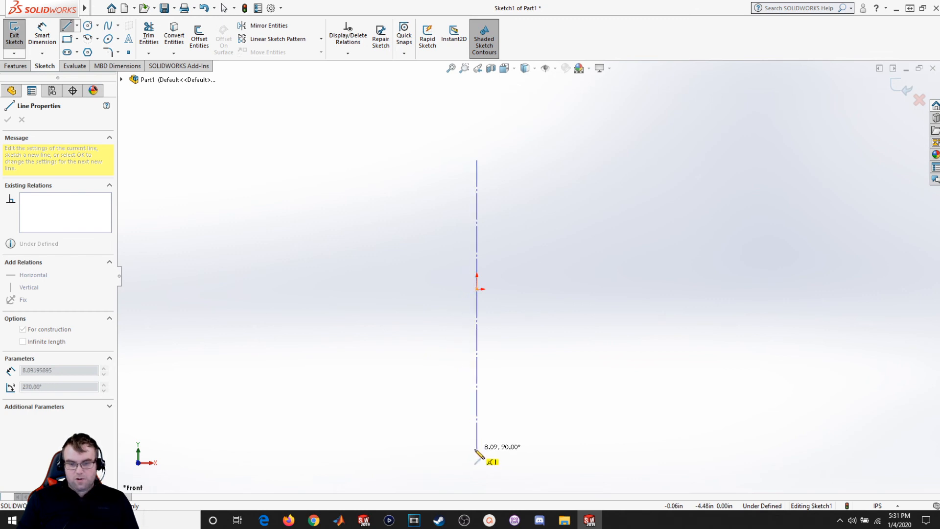
left_click(477, 449)
key("Escape")
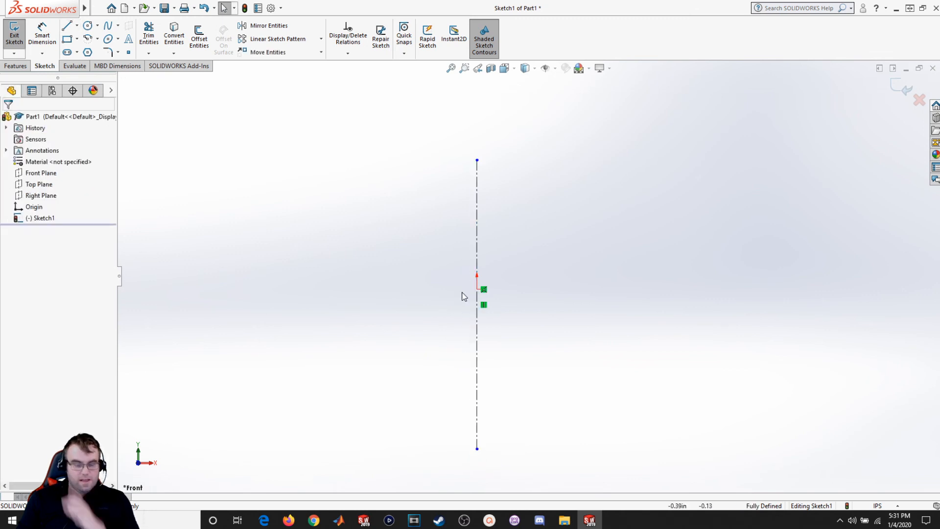
- Sketch a closed, uneven T-shaped profile of horizontal and vertical lines across the centerline, with a top edge about 5.4 in long
left_click(67, 27)
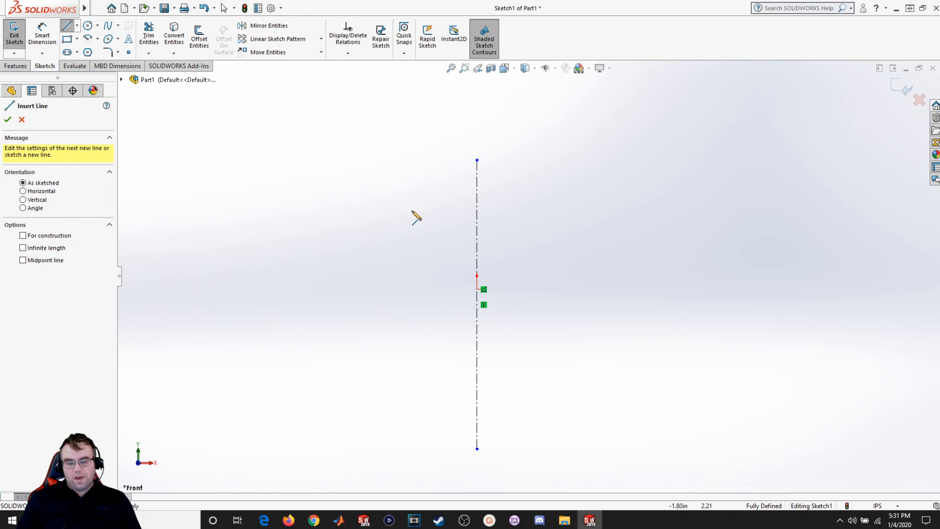
left_click(396, 211)
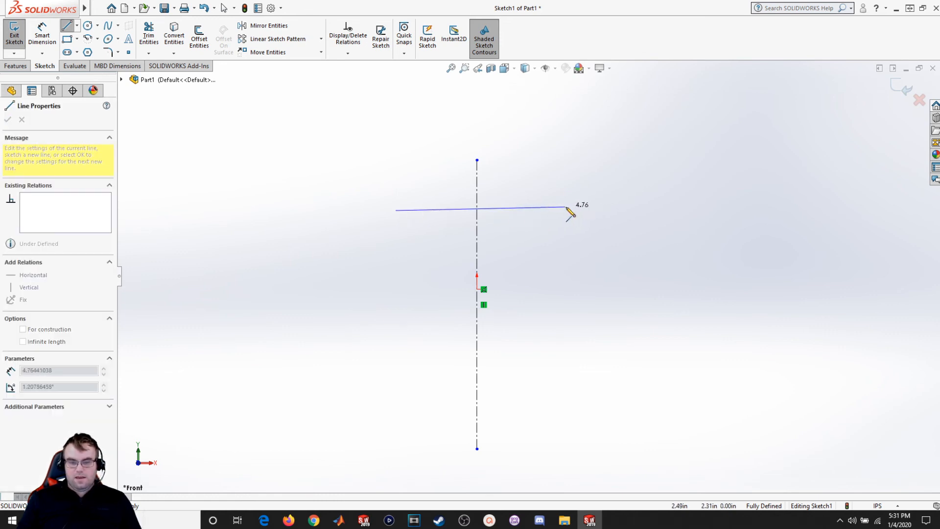
left_click(589, 210)
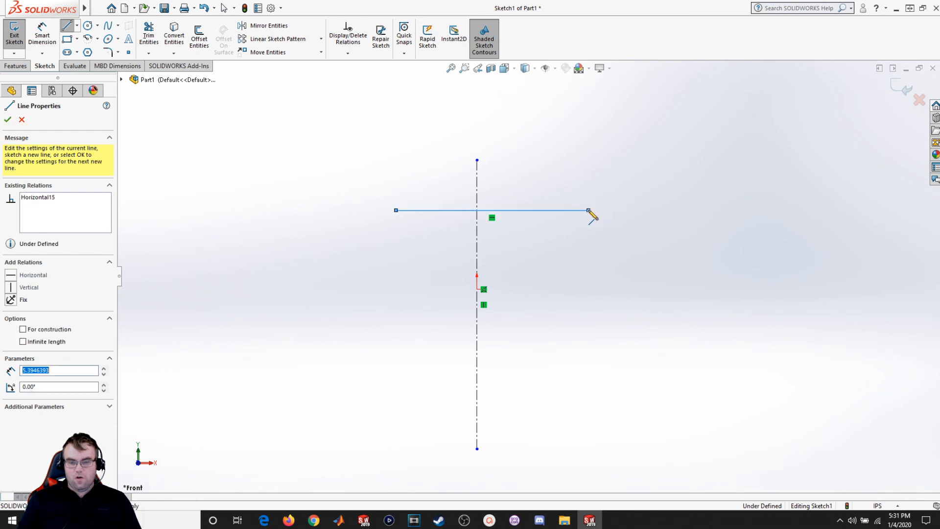
left_click(588, 251)
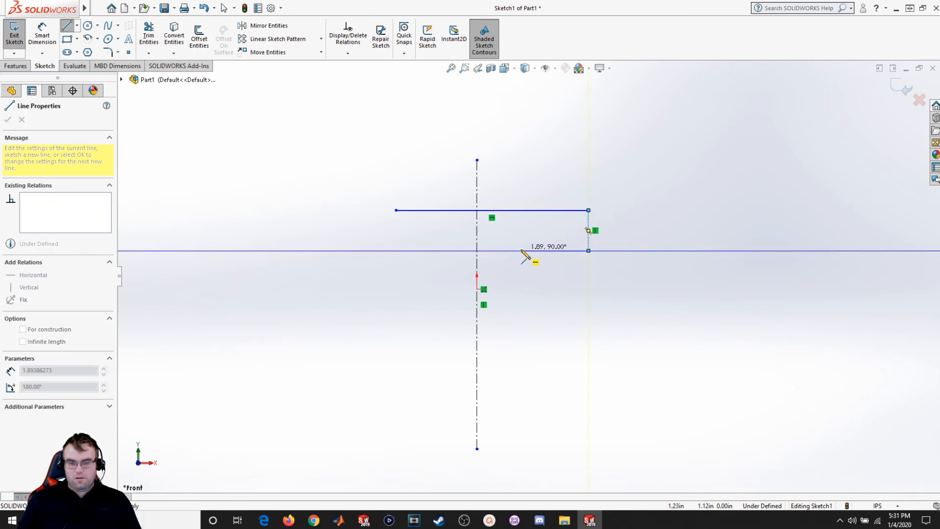
left_click(520, 251)
left_click(521, 360)
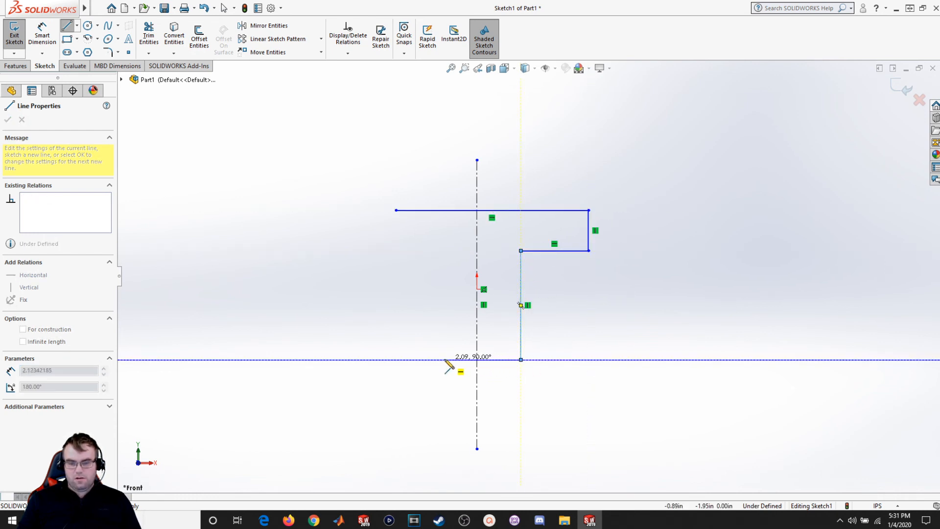
left_click(445, 360)
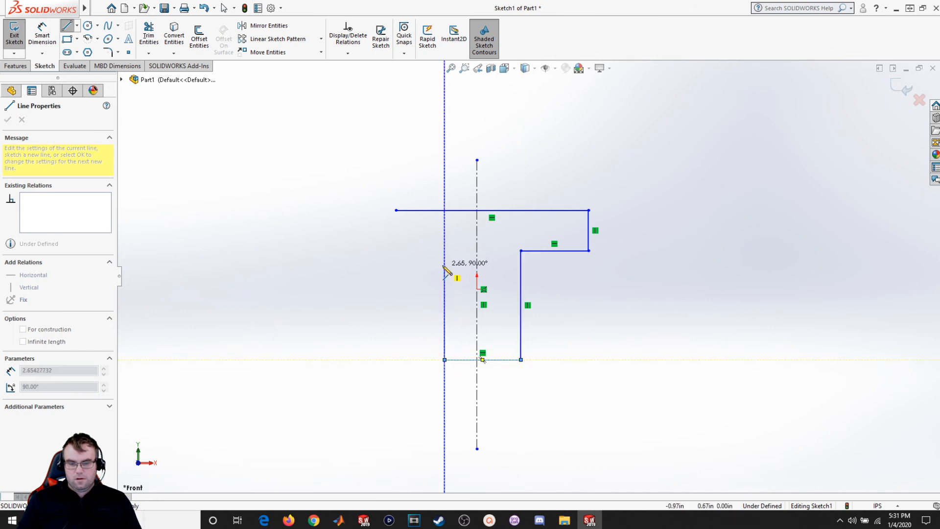
left_click(396, 265)
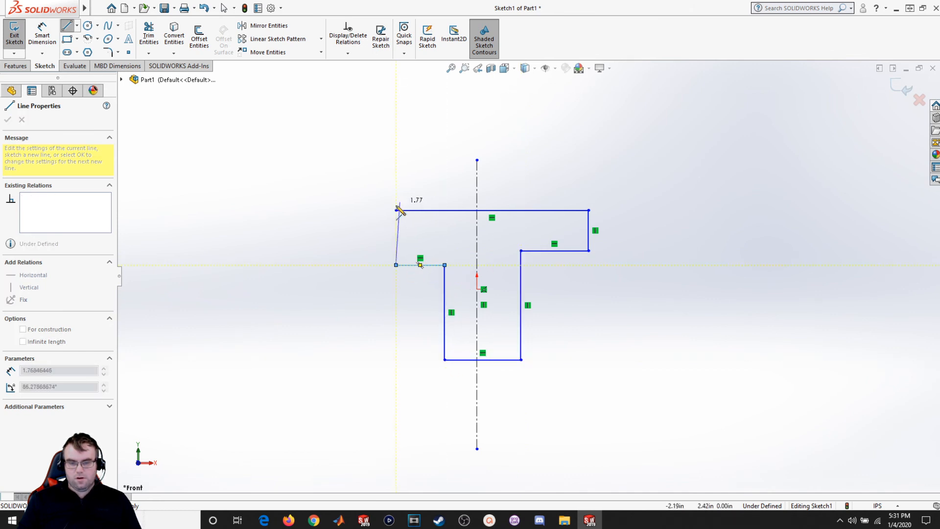
left_click(396, 211)
key("Escape")
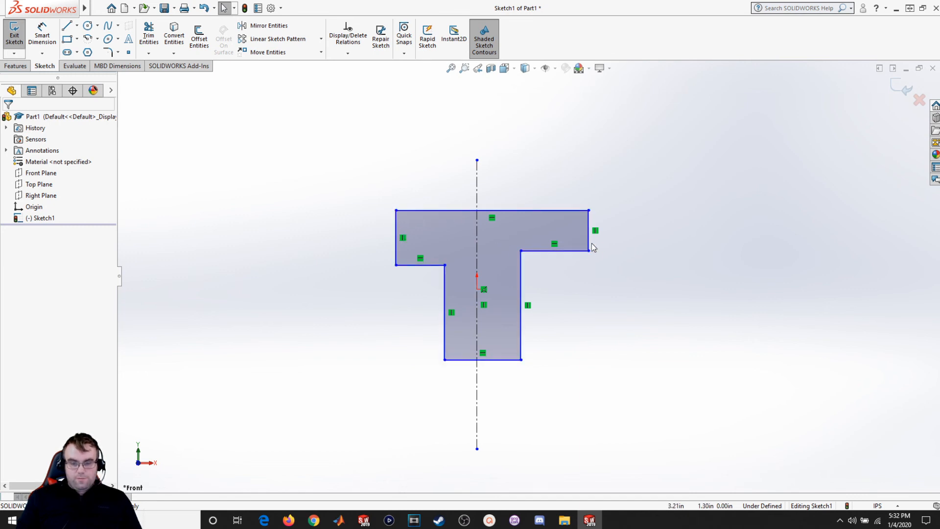
- Make the two outer vertical edges of the T's crossbar symmetric about the vertical centerline
left_click(395, 226)
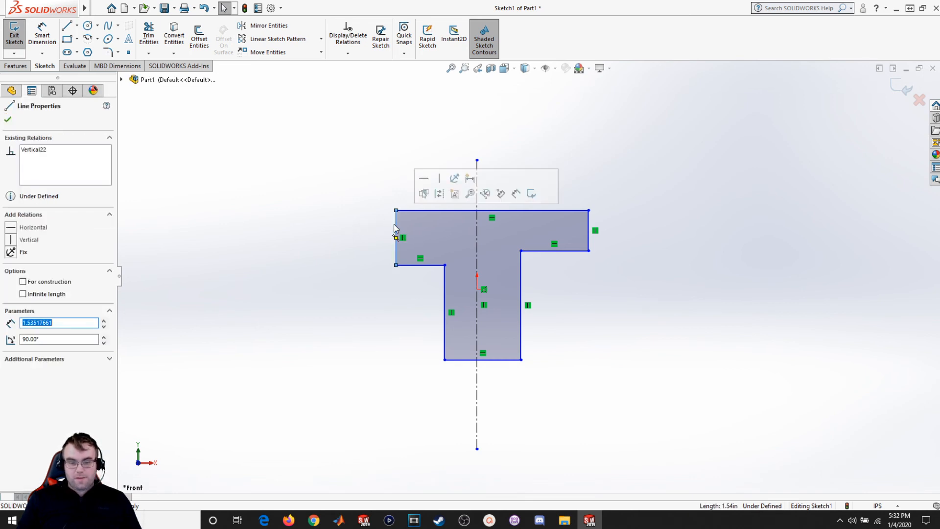
left_click(589, 244, "ctrl")
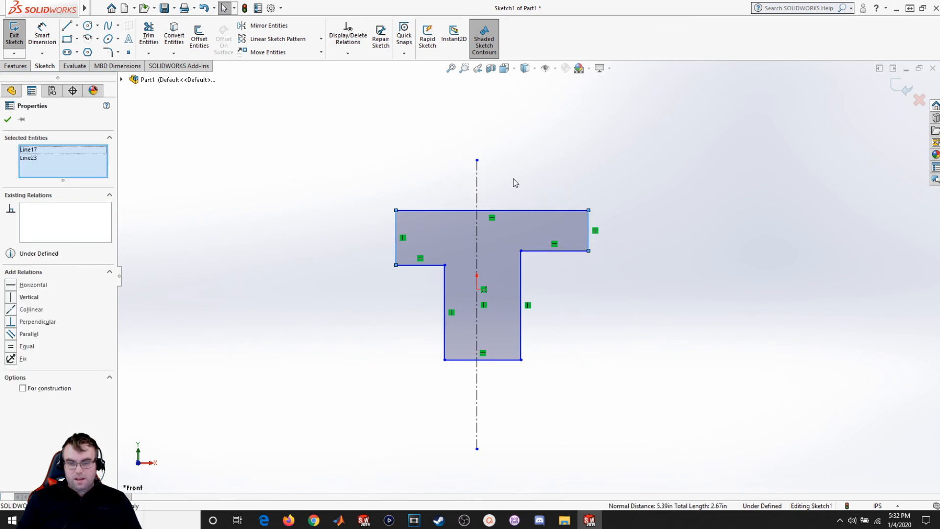
left_click(477, 181, "ctrl")
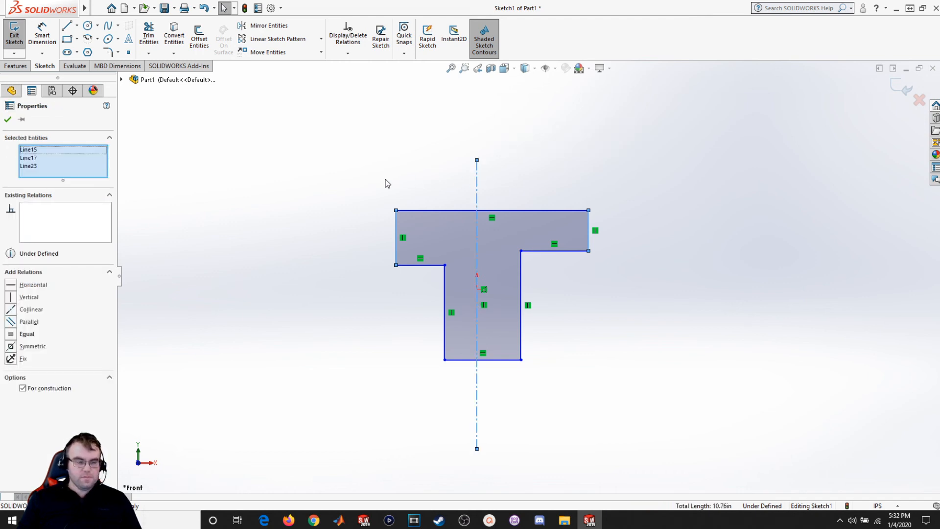
left_click(12, 347)
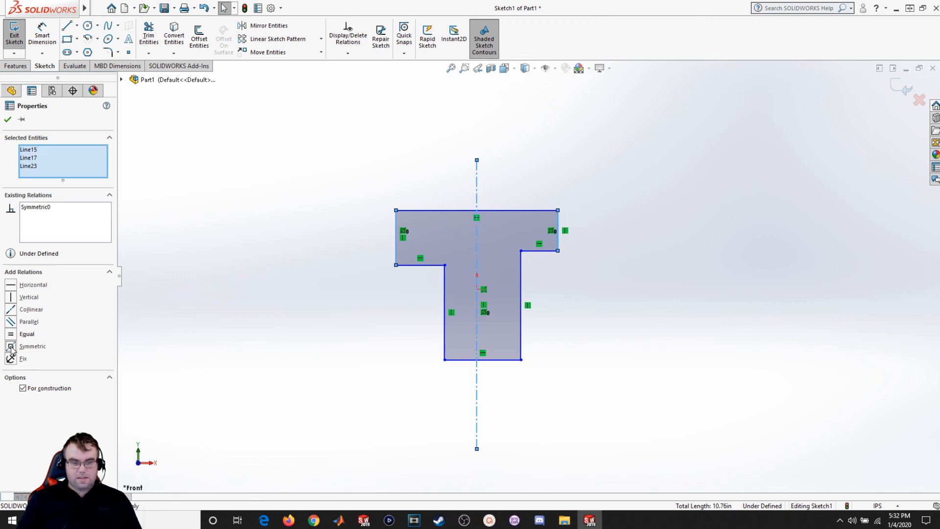
left_click(8, 118)
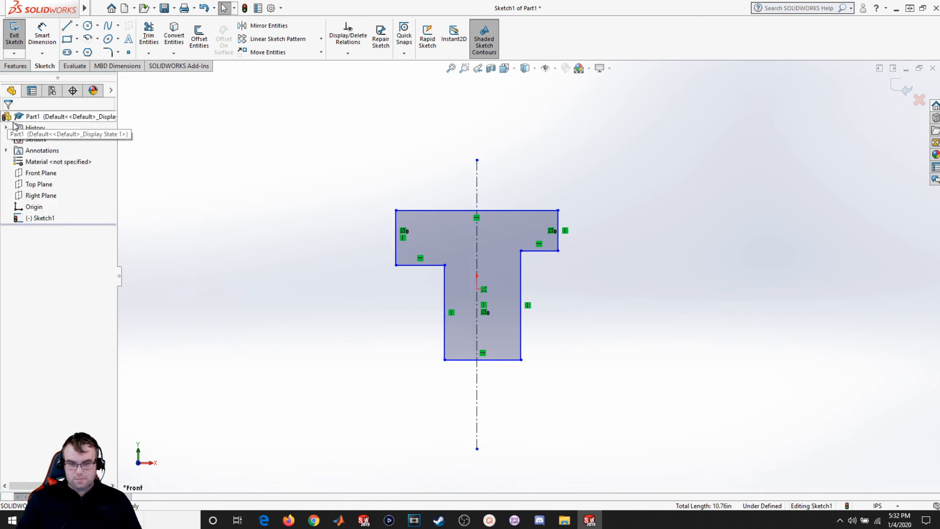
- Make the two vertical edges of the T's stem symmetric about the vertical centerline
left_click(445, 337)
left_click(521, 347, "ctrl")
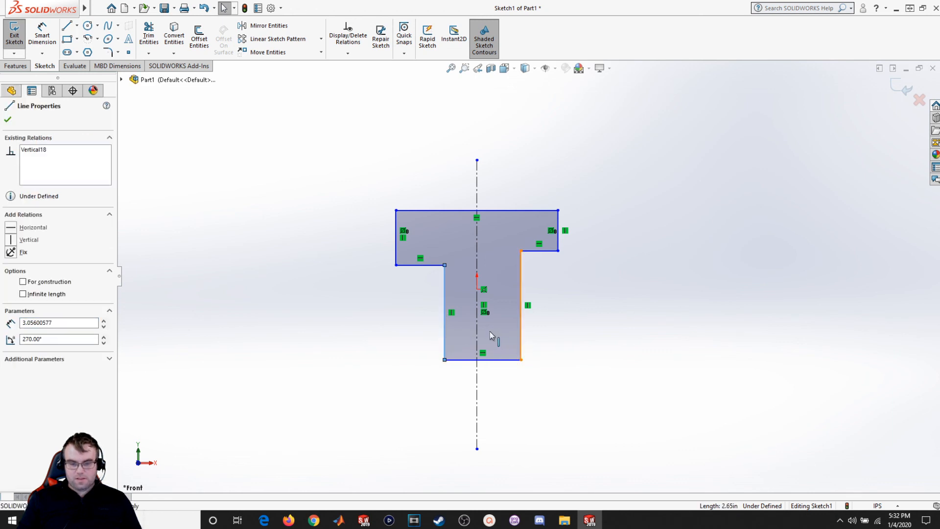
left_click(470, 322, "ctrl")
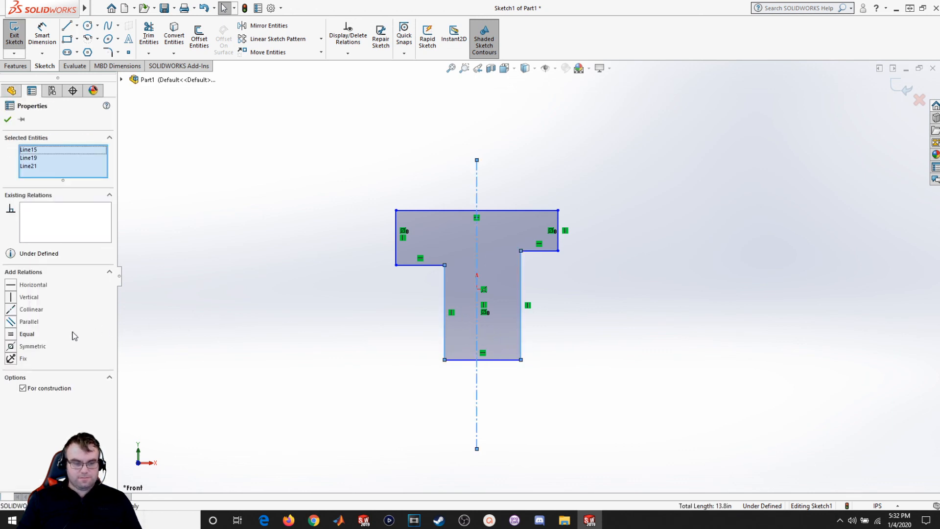
left_click(17, 347)
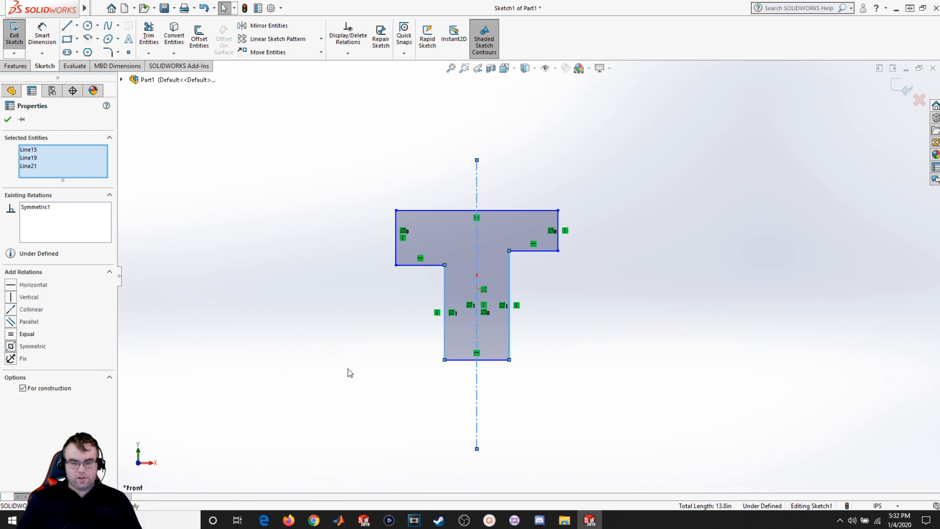
left_click(370, 380)
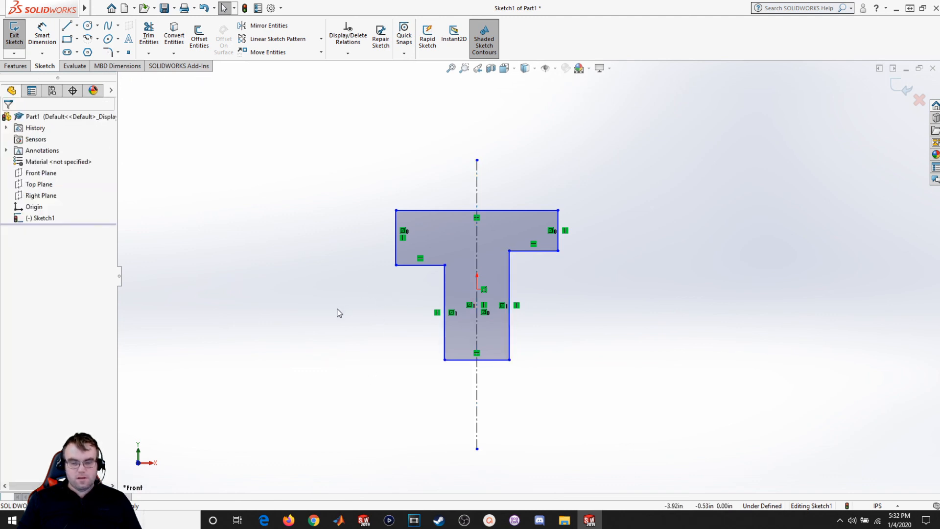
- Lower the left underside of the T's crossbar slightly and make the left and right undersides collinear
left_click(427, 267)
mouse_move(427, 267)
left_mouse_down()
mouse_move(432, 254)
mouse_move(431, 272)
left_mouse_up()
left_click(431, 273)
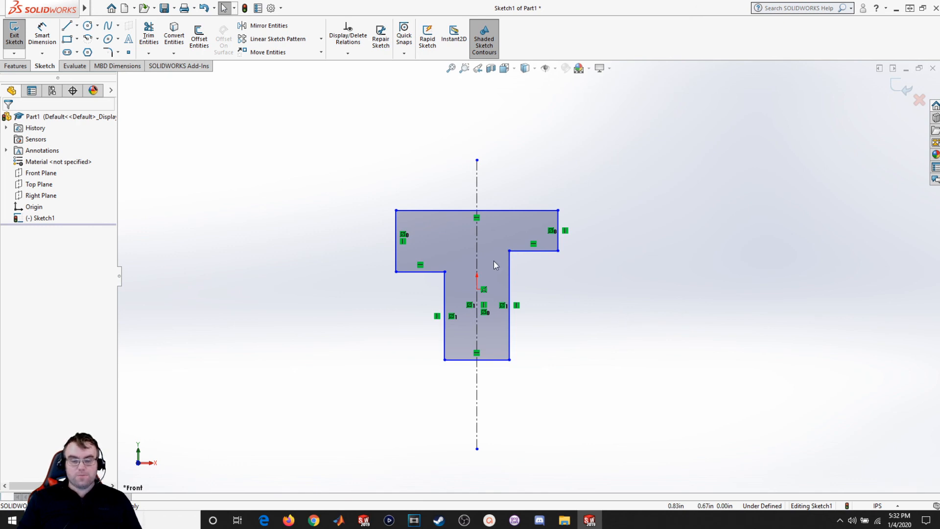
left_click(422, 272)
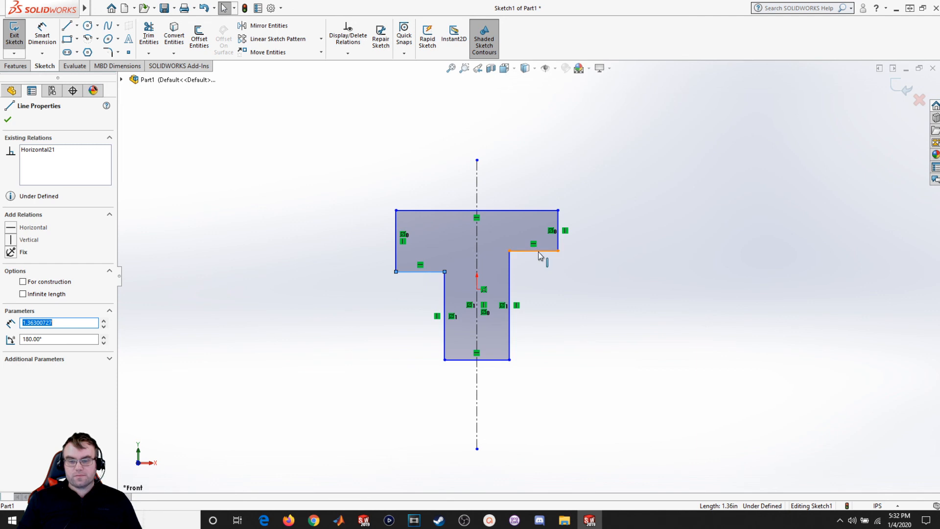
left_click(538, 251, "ctrl")
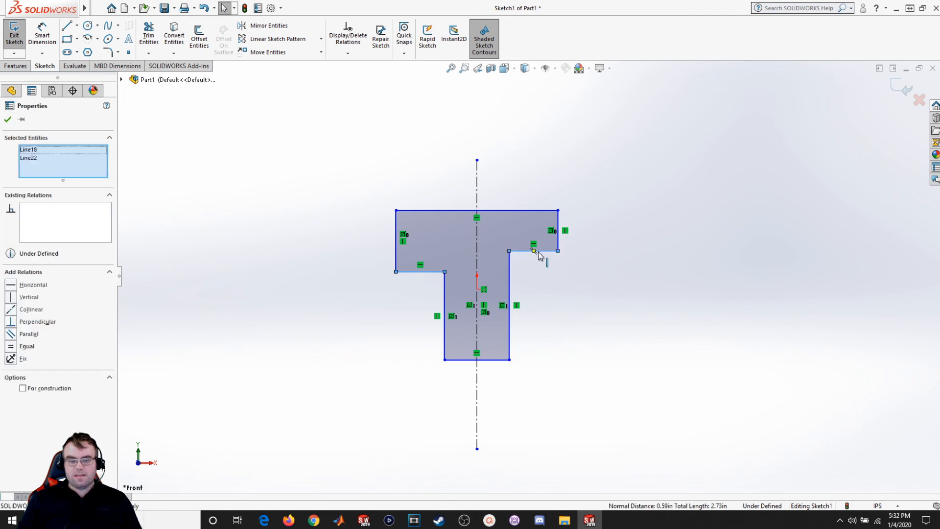
left_click(31, 309)
left_click(235, 397)
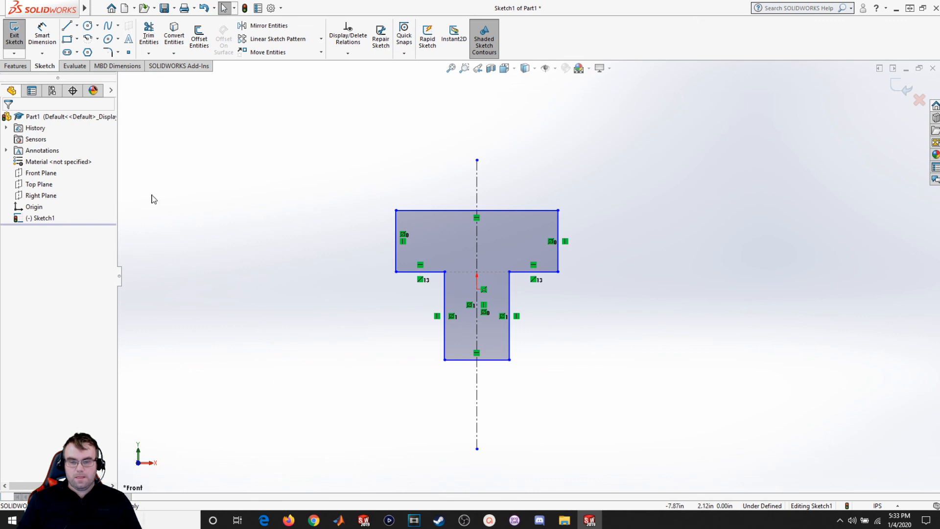
- Dimension the T's crossbar with a width of 5 in and a height of 1.75 in
left_click(42, 34)
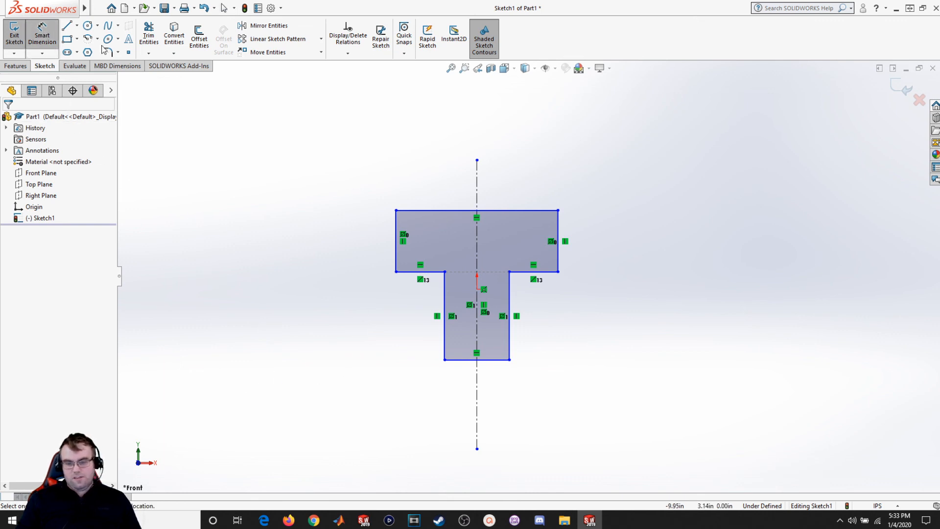
left_click(421, 212)
left_click(444, 126)
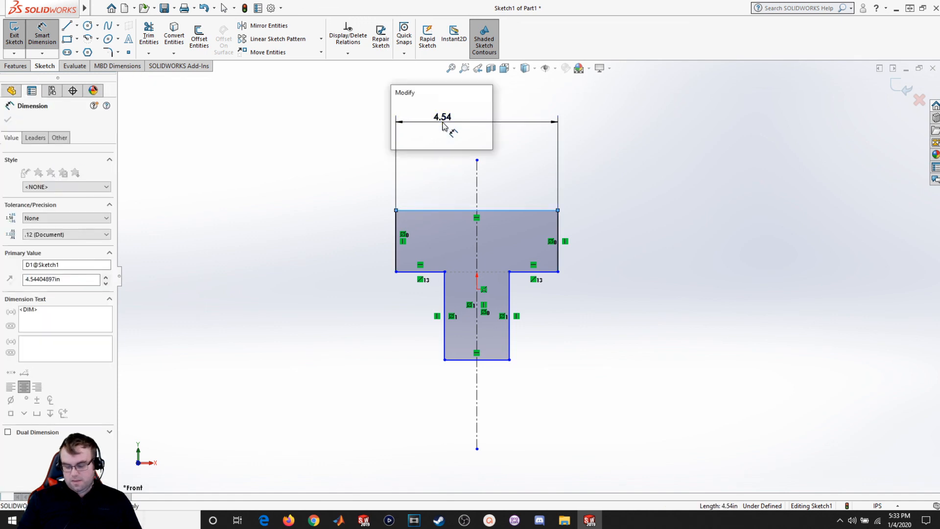
type("5")
key("Return")
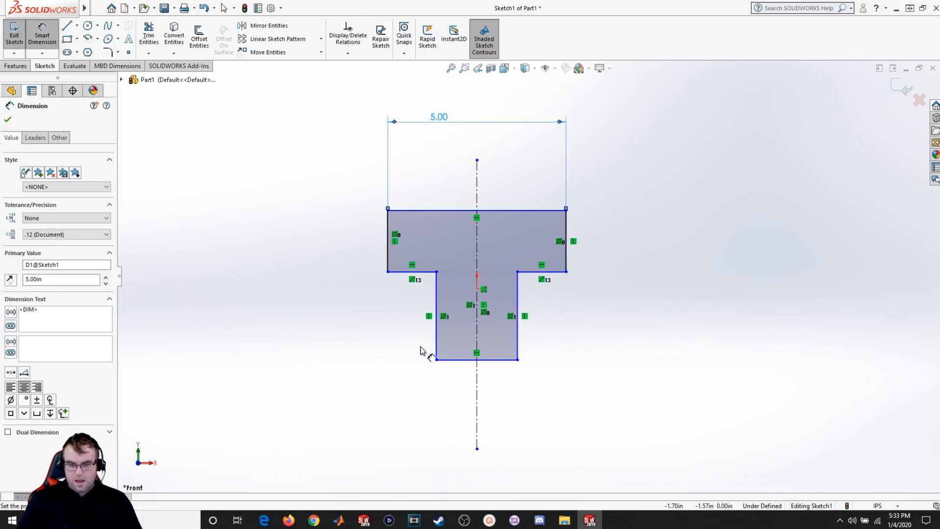
left_click(568, 265)
left_click(671, 240)
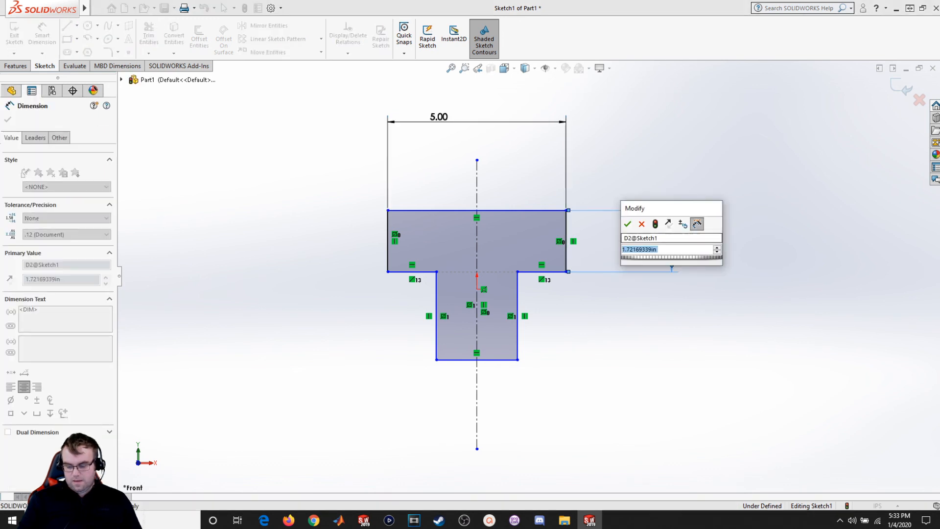
type("1.75")
key("Return")
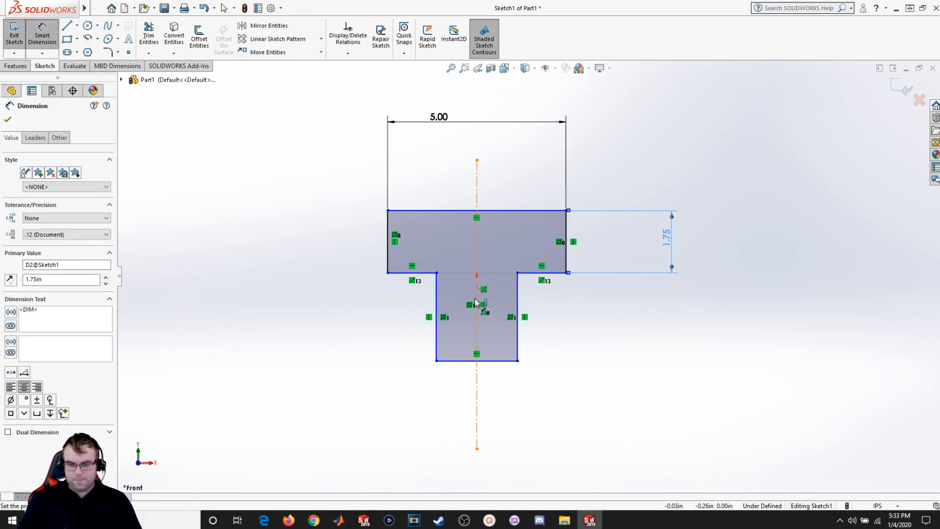
- Dimension the bottom edge of the T's stem with a width of 2 in
left_click(456, 361)
left_click(457, 419)
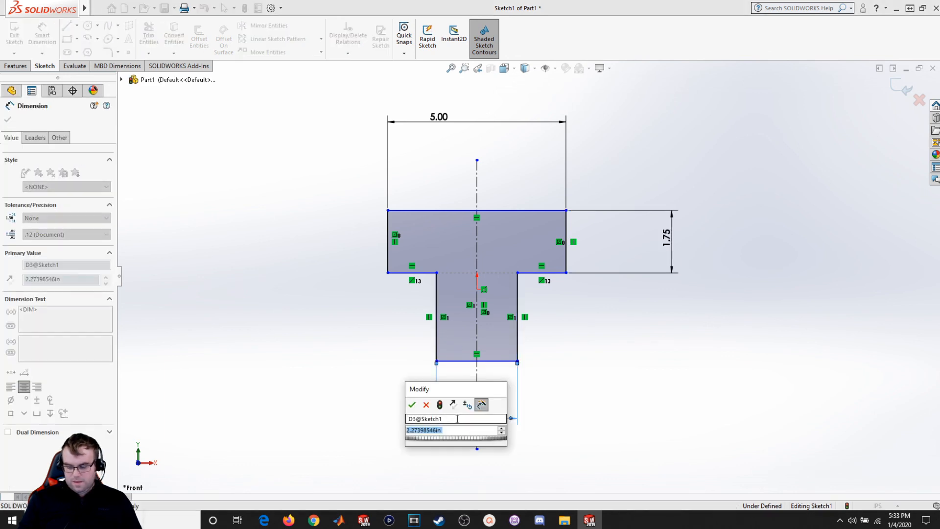
type("2")
key("Return")
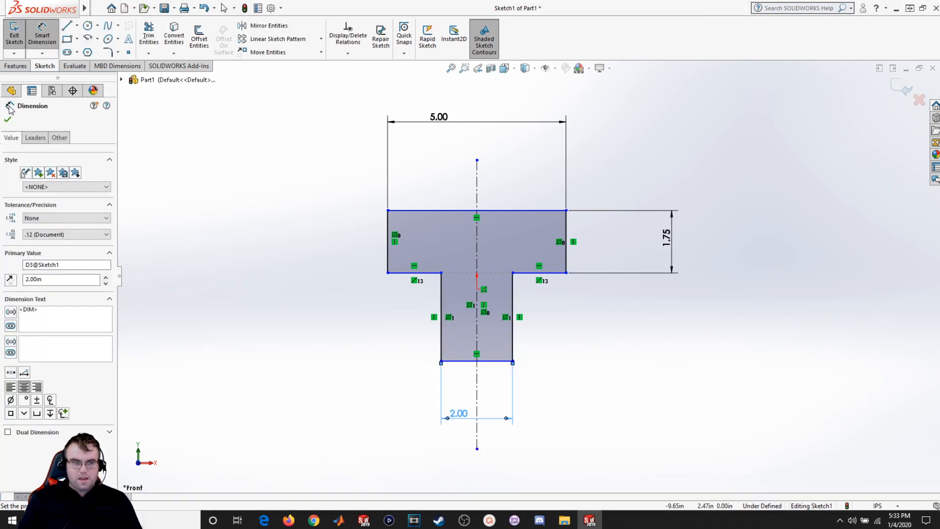
left_click(8, 120)
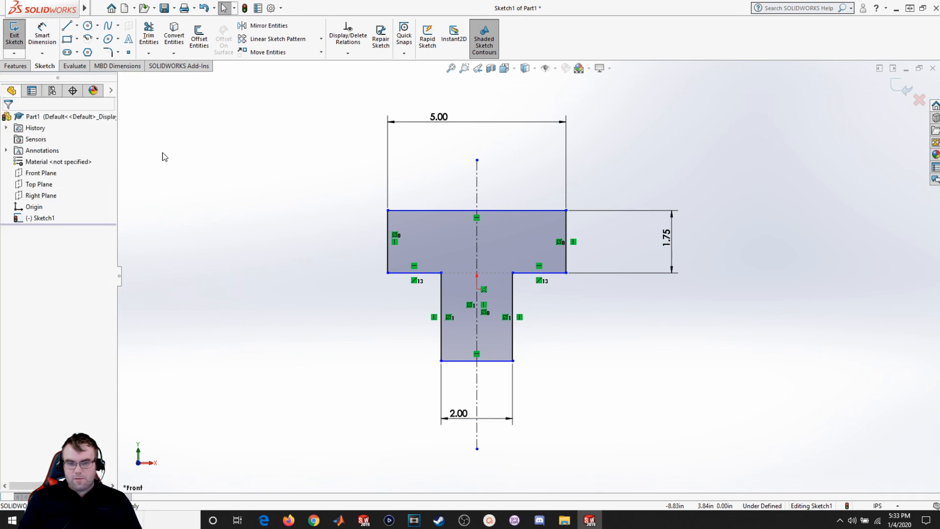
- Move the T's top edge slightly upward and dimension the stem's height from the bottom edge to the crossbar's underside as 2.7 in
left_click(424, 211)
mouse_move(425, 211)
left_mouse_down()
mouse_move(412, 240)
mouse_move(413, 199)
mouse_move(410, 216)
mouse_move(424, 185)
mouse_move(427, 202)
left_mouse_up()
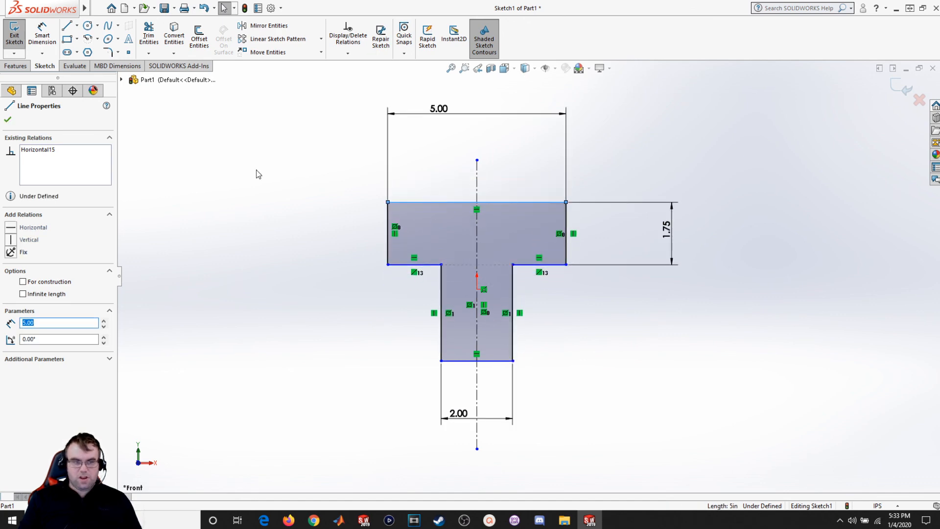
left_click(30, 46)
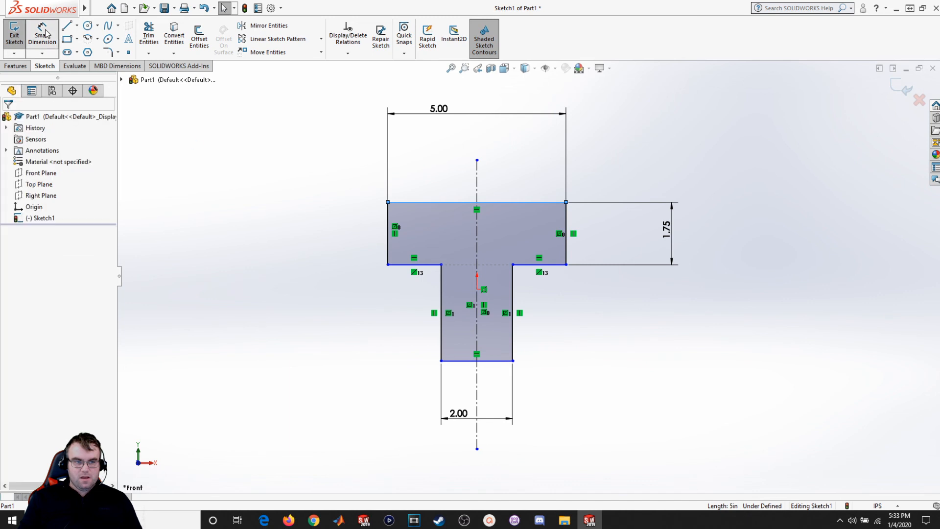
left_click(494, 362)
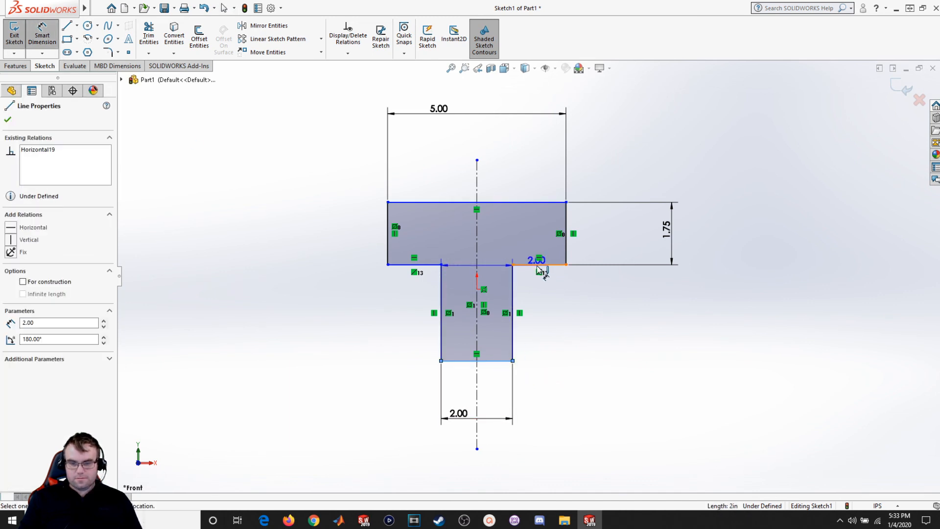
left_click(542, 265)
left_click(609, 308)
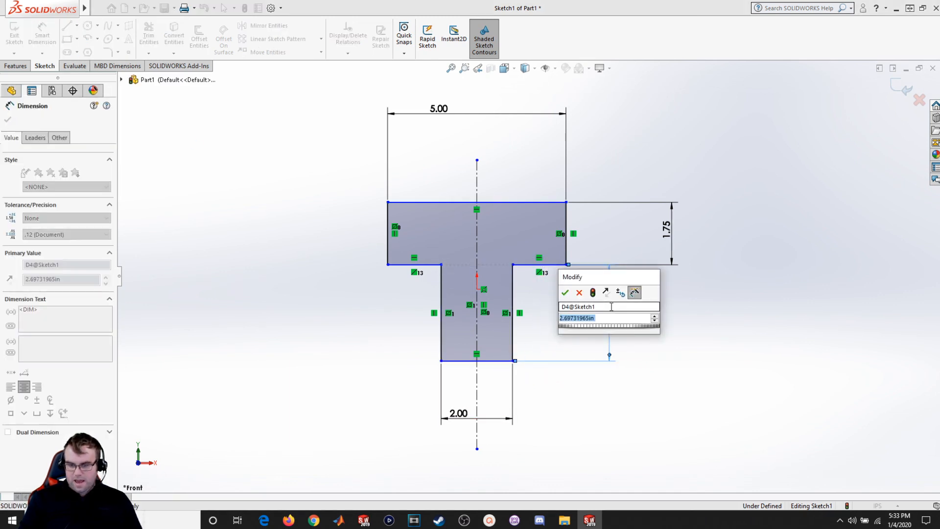
type("2.7")
key("Return")
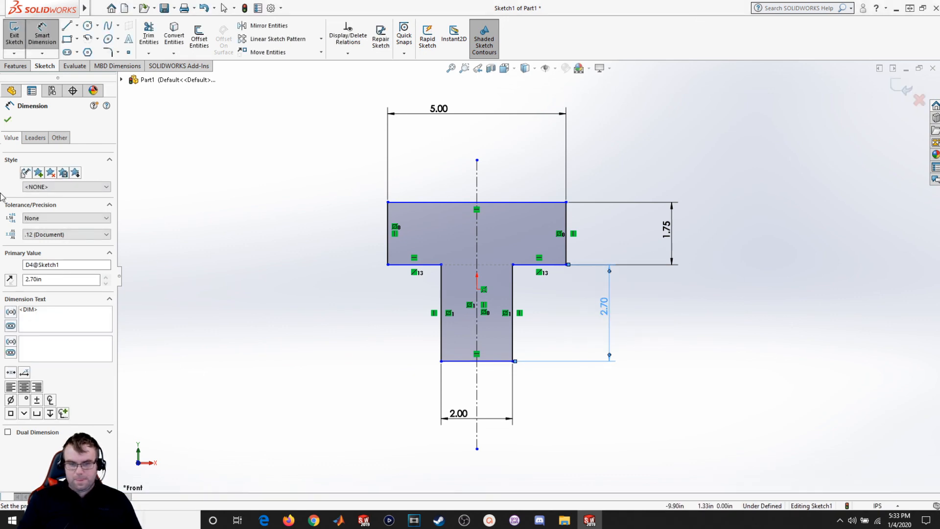
left_click(8, 120)
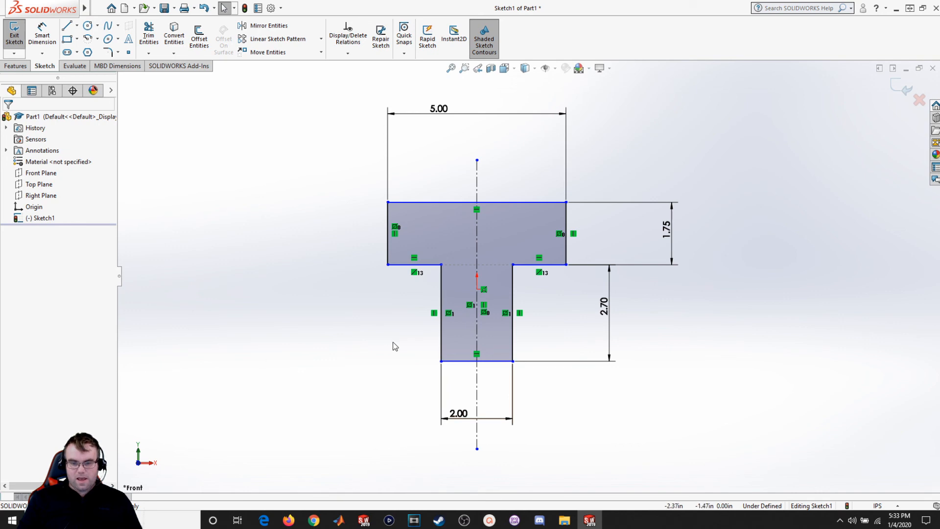
- Move the T profile up along the centerline until its bottom edge sits about 0.61 in above the origin
left_click_drag(457, 360, 468, 319)
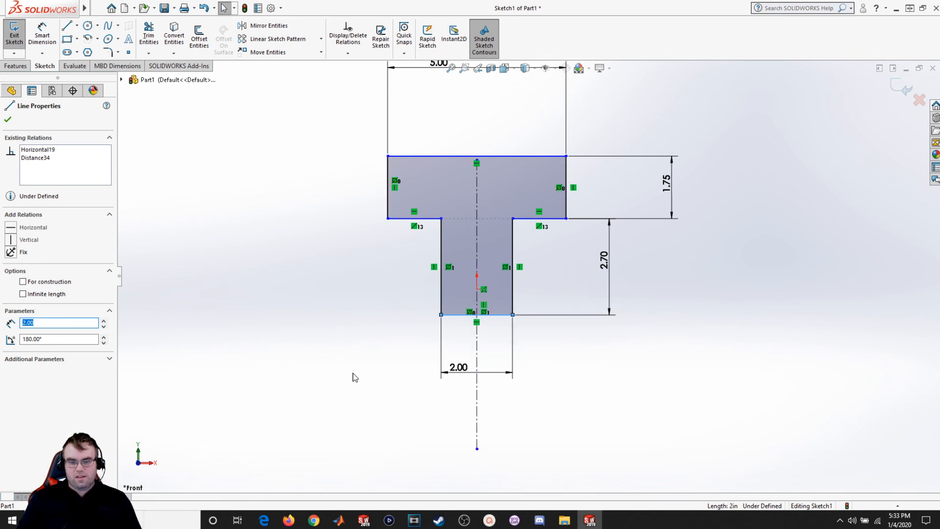
left_click(378, 373)
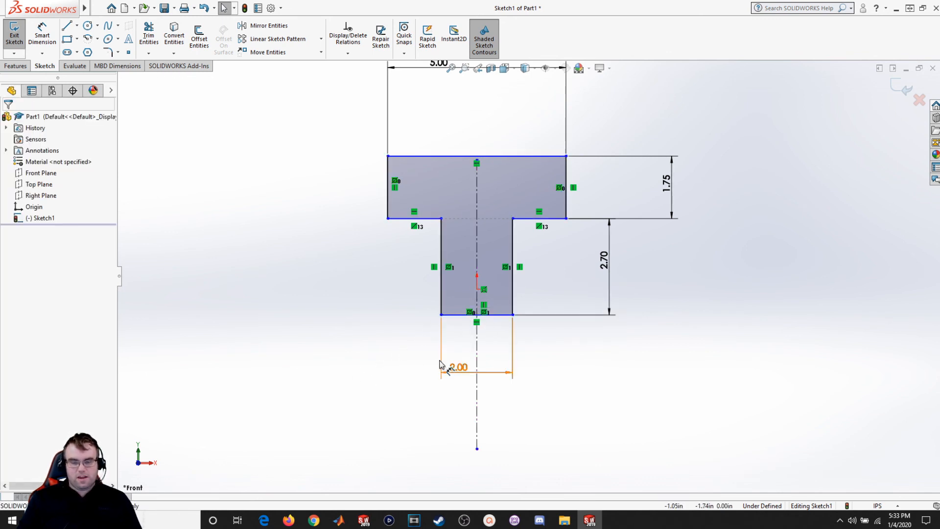
left_click(455, 314)
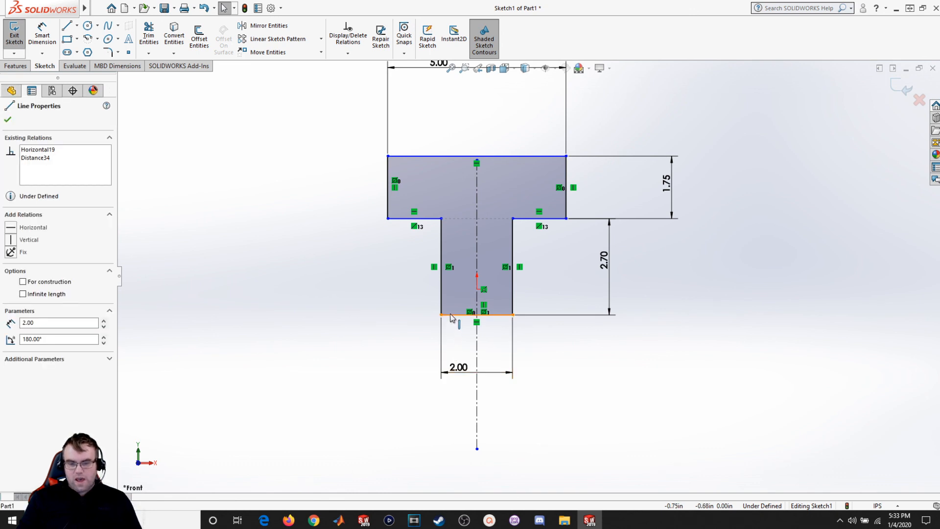
mouse_move(456, 309)
left_mouse_down()
mouse_move(463, 295)
mouse_move(480, 297)
mouse_move(470, 270)
left_mouse_up()
left_click(447, 296)
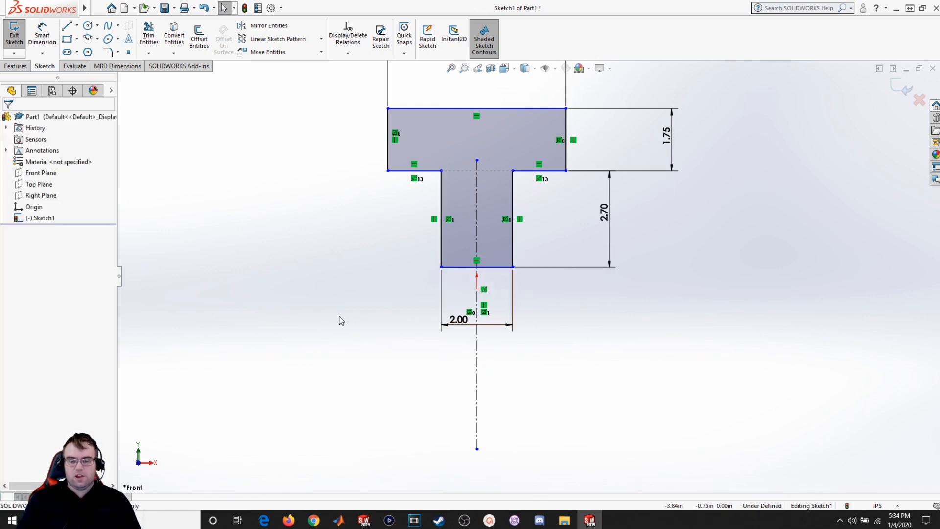
- Make the bottom edge of the T's stem coincident with the origin
left_click(463, 268)
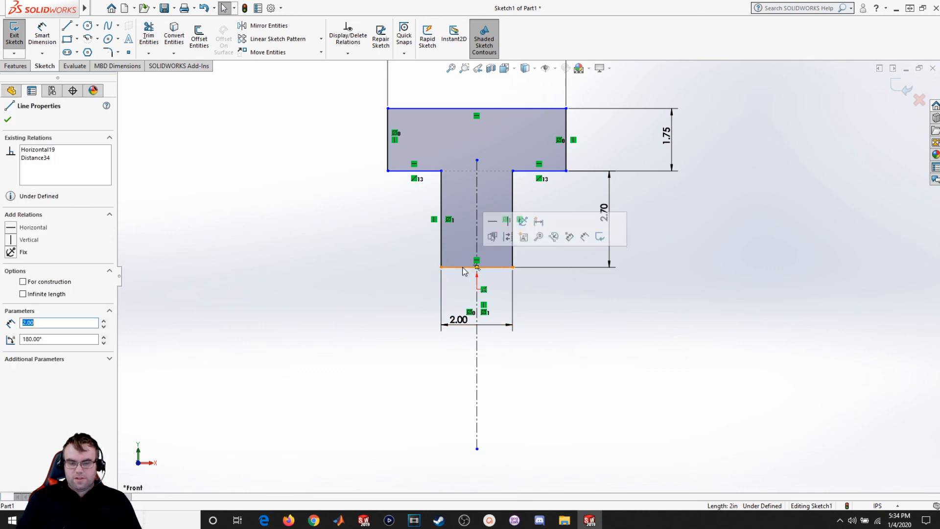
left_click(477, 290, "ctrl")
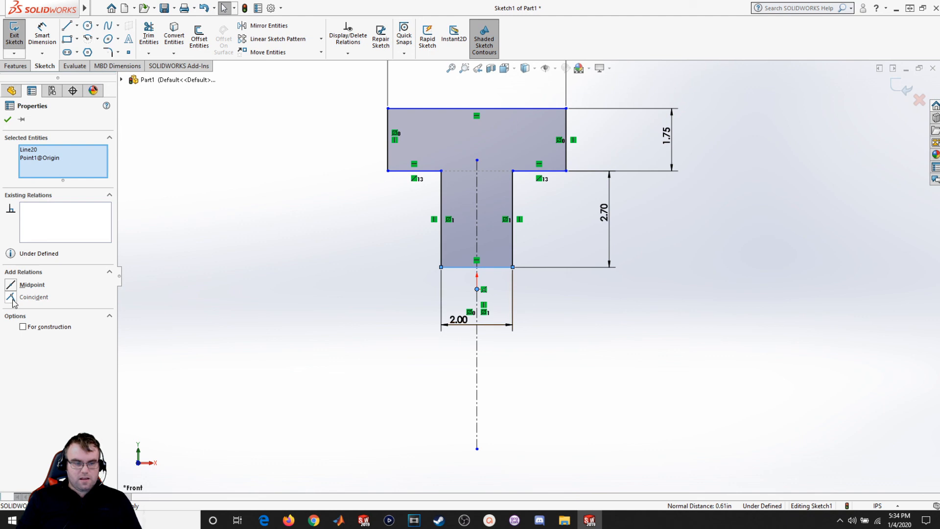
left_click(10, 297)
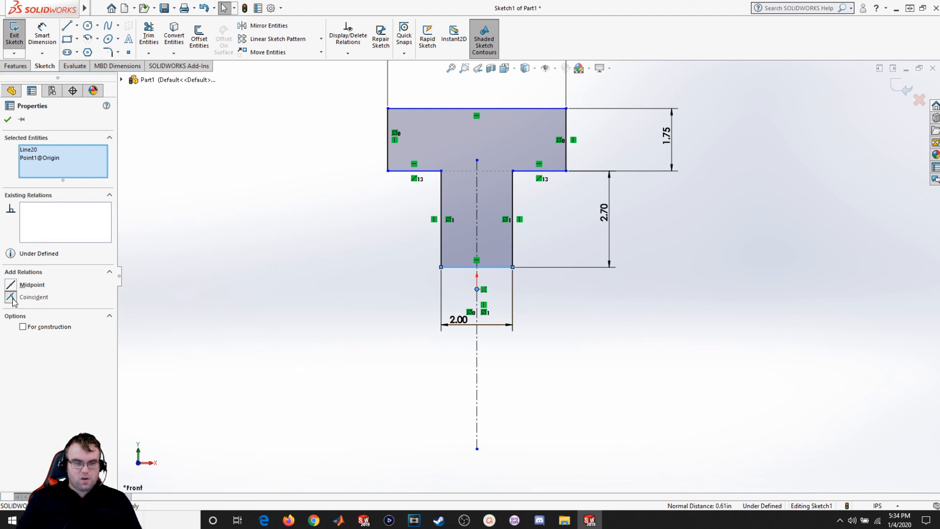
left_click(320, 386)
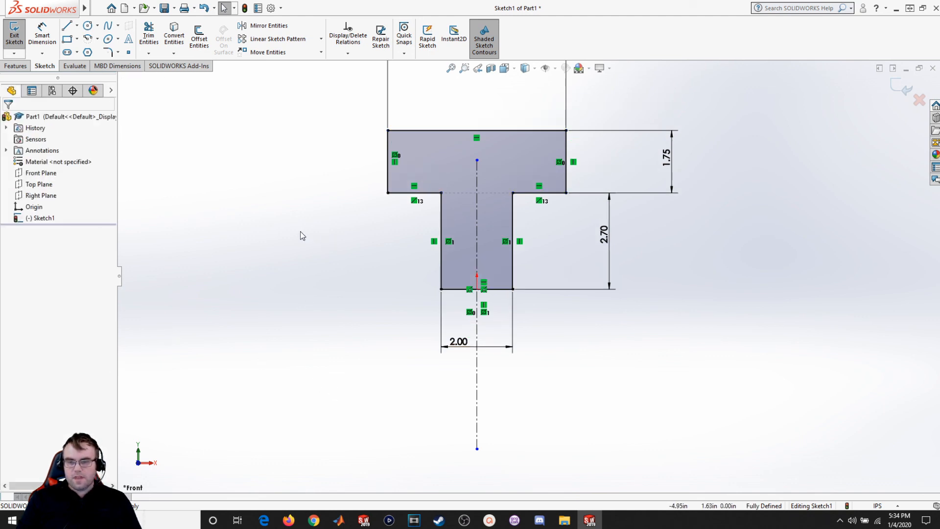